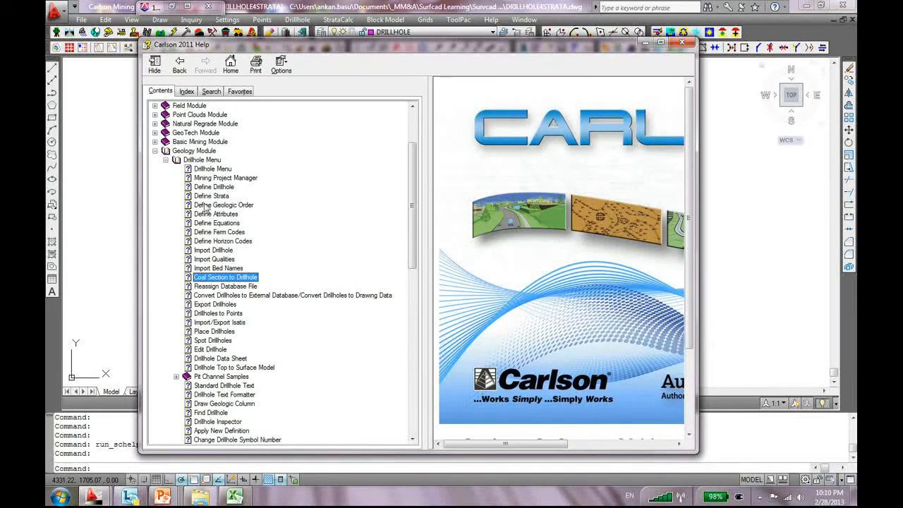
# Open Geology Module > Drillhole Menu help and read Import Drillhole, Qualities, Bed Names and Coal Section topics
pyautogui.click(155, 151)
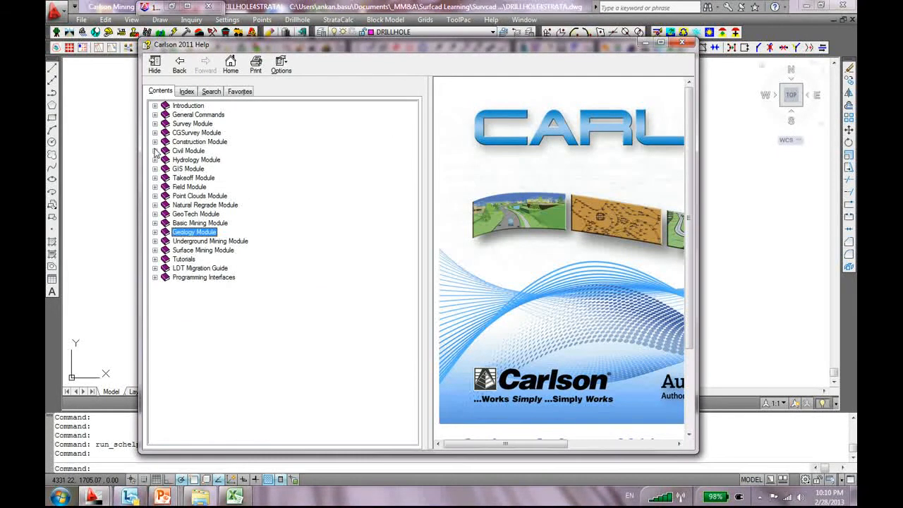
pyautogui.click(155, 232)
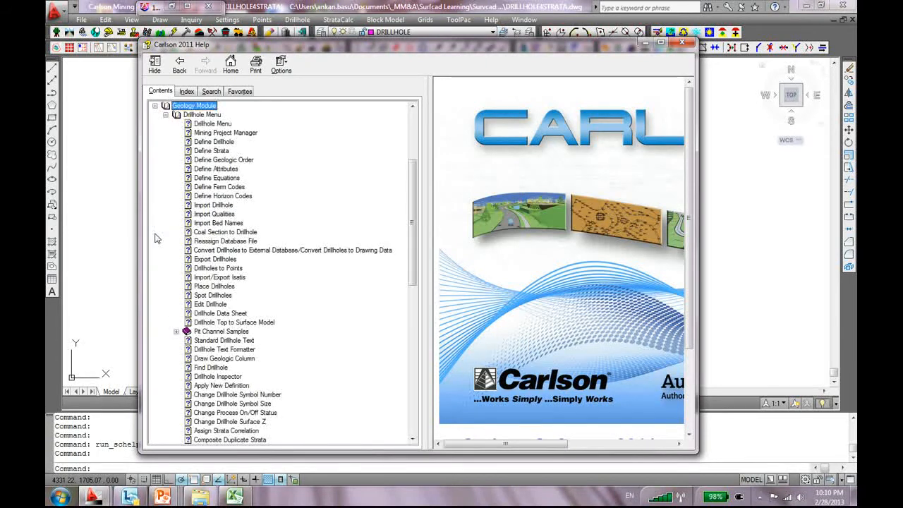
pyautogui.click(208, 115)
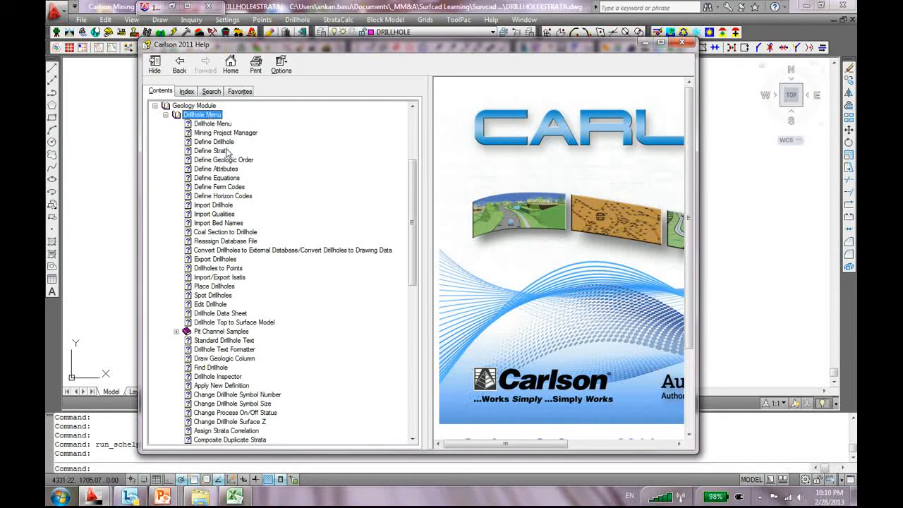
pyautogui.click(225, 204)
pyautogui.click(227, 214)
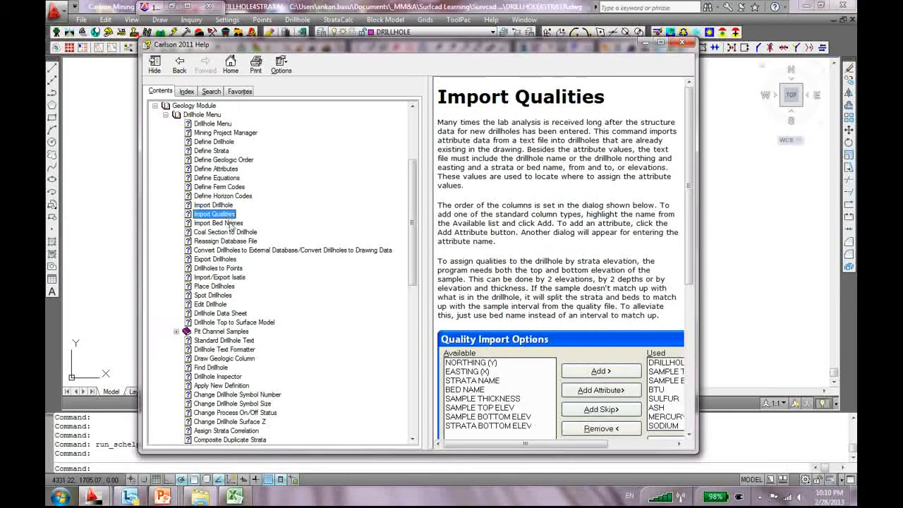
pyautogui.click(227, 223)
pyautogui.click(226, 232)
# Read the Reassign Database, Export, Isatis, Place, Spot and Edit Drillhole topics, then close help
pyautogui.click(228, 241)
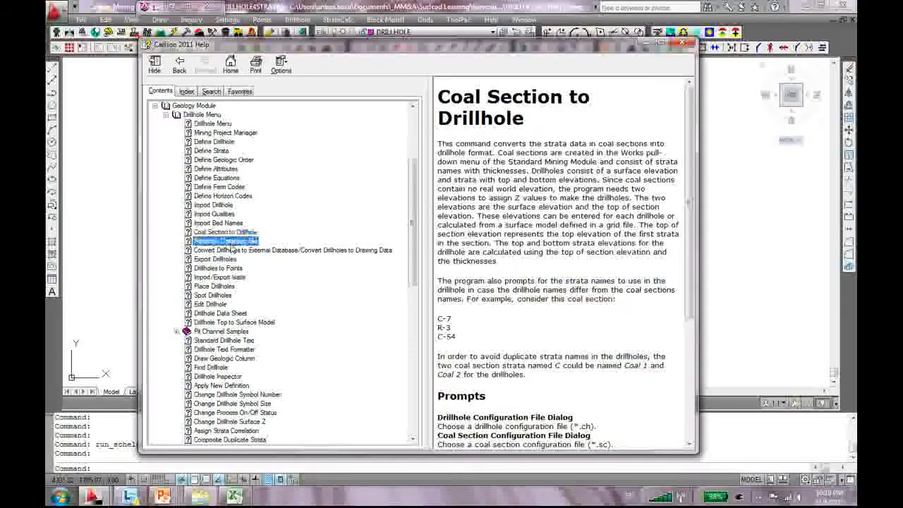
pyautogui.click(215, 258)
pyautogui.click(220, 277)
pyautogui.click(215, 285)
pyautogui.click(213, 295)
pyautogui.click(211, 304)
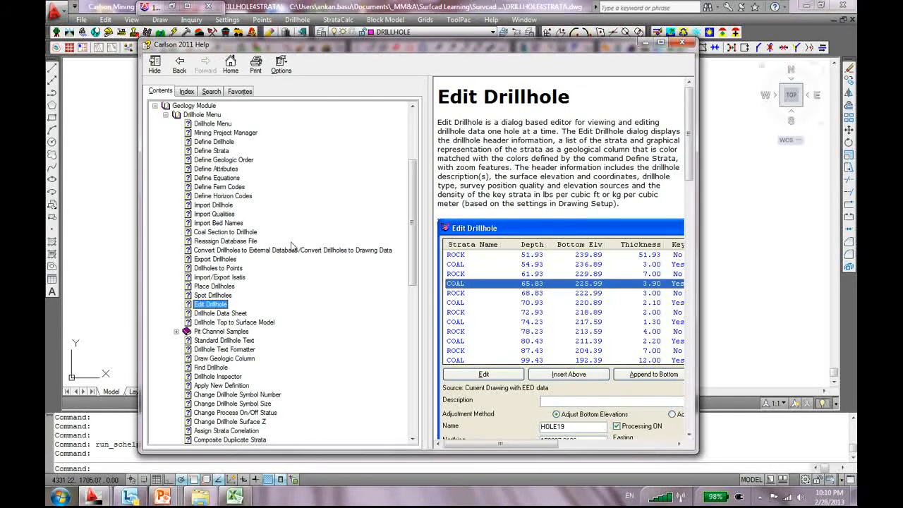
pyautogui.click(681, 43)
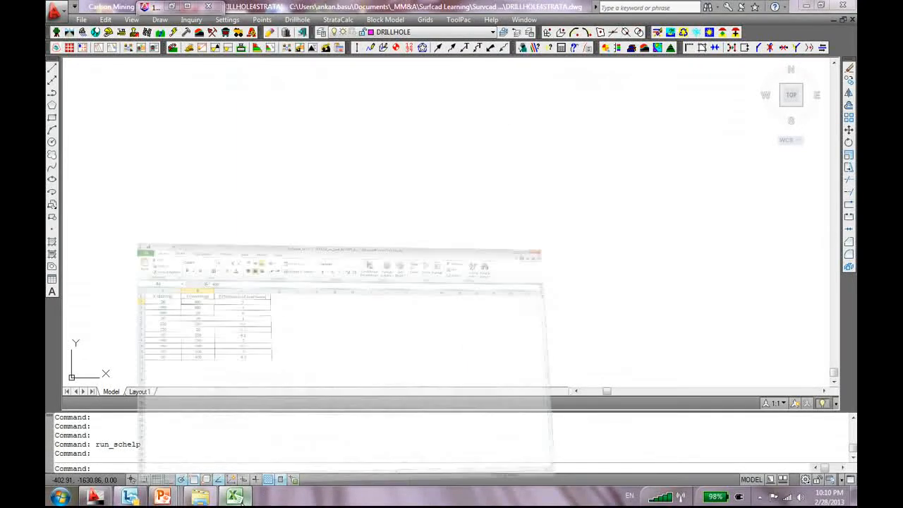
# In the Excel workbook, select the Points table A1:C12, then go to the Updated_DrillholeInfo sheet
pyautogui.click(240, 498)
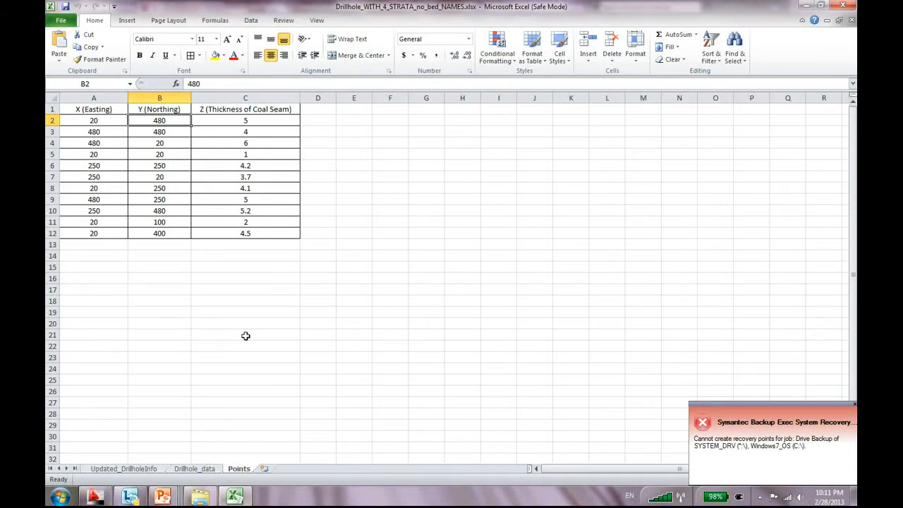
pyautogui.moveTo(78, 111); pyautogui.dragTo(247, 233)
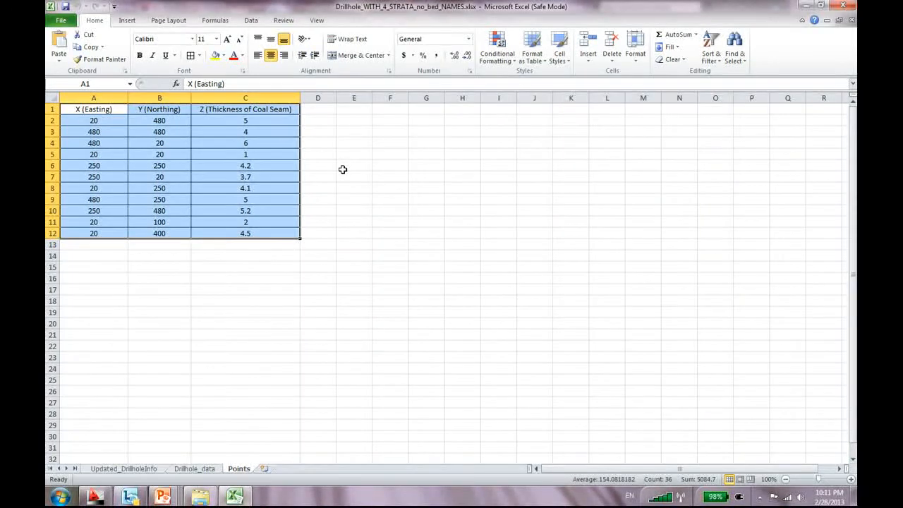
pyautogui.click(123, 468)
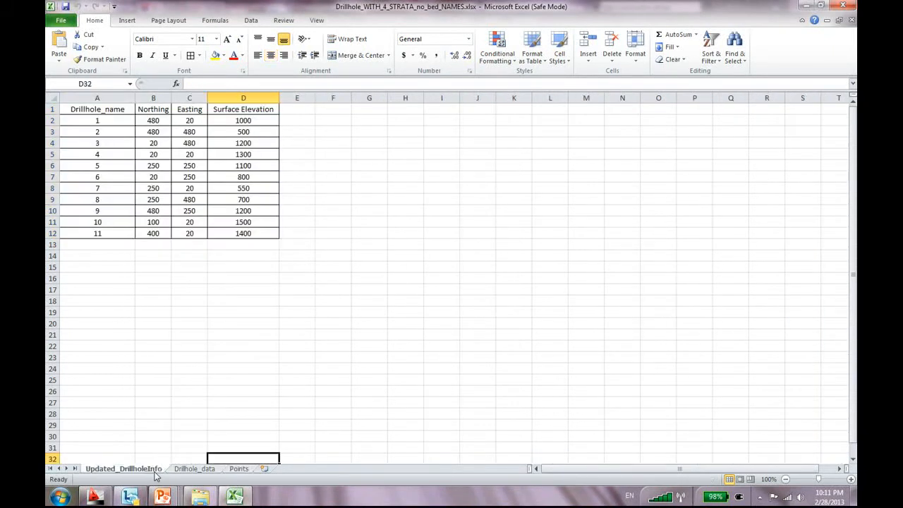
# On the Drillhole_data sheet, select and copy drillhole 1's first strata rows
pyautogui.click(194, 469)
pyautogui.scroll(12, 75, 262)
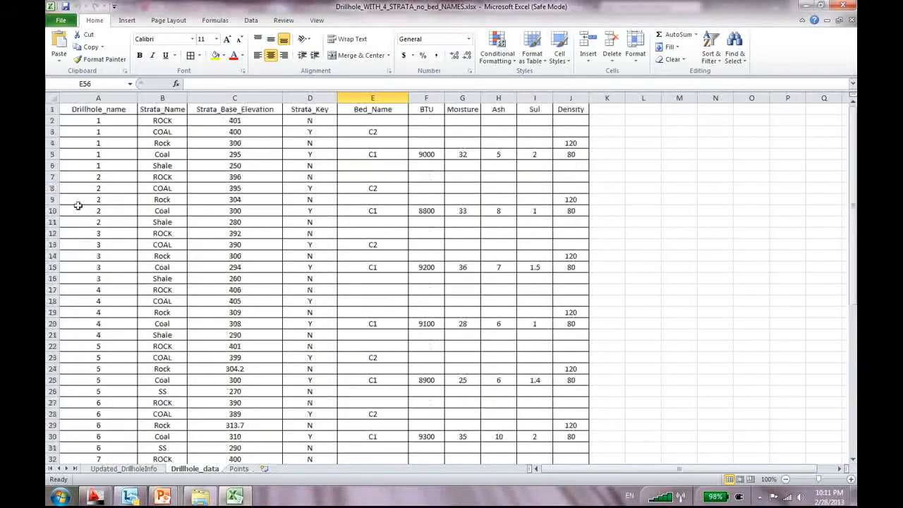
pyautogui.moveTo(97, 120); pyautogui.dragTo(287, 131)
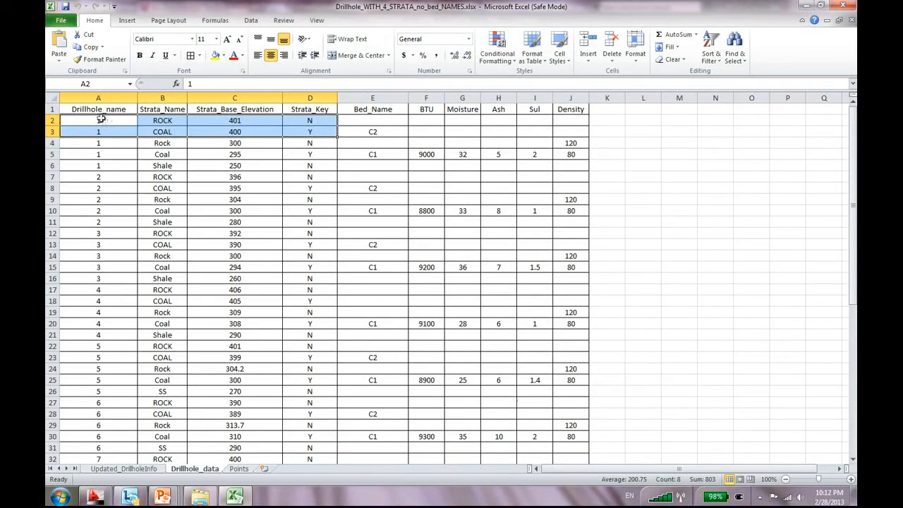
pyautogui.moveTo(96, 121); pyautogui.dragTo(579, 177)
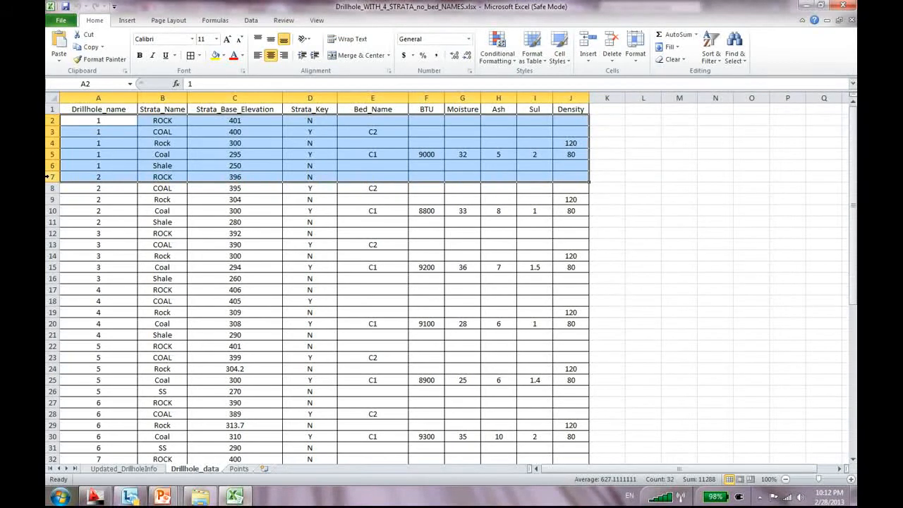
pyautogui.hotkey('ctrl', 'c')
# Reselect drillhole 1's rows, first rows 2–6, then rows 2–4
pyautogui.click(76, 166)
pyautogui.moveTo(67, 121); pyautogui.dragTo(560, 165)
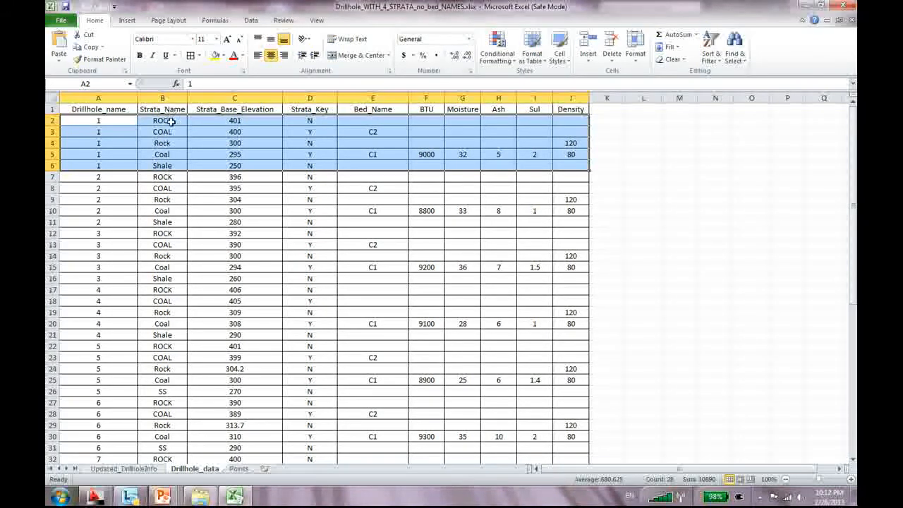
pyautogui.click(174, 122)
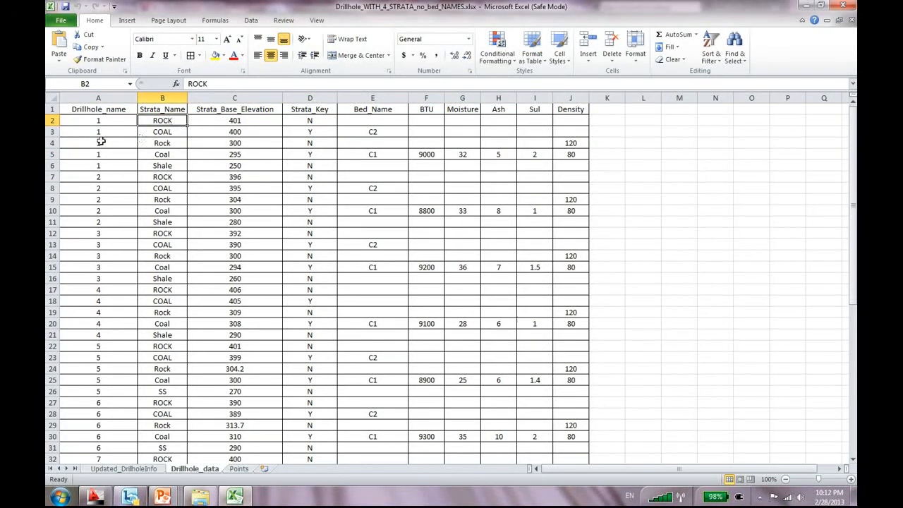
pyautogui.moveTo(81, 120); pyautogui.dragTo(570, 154)
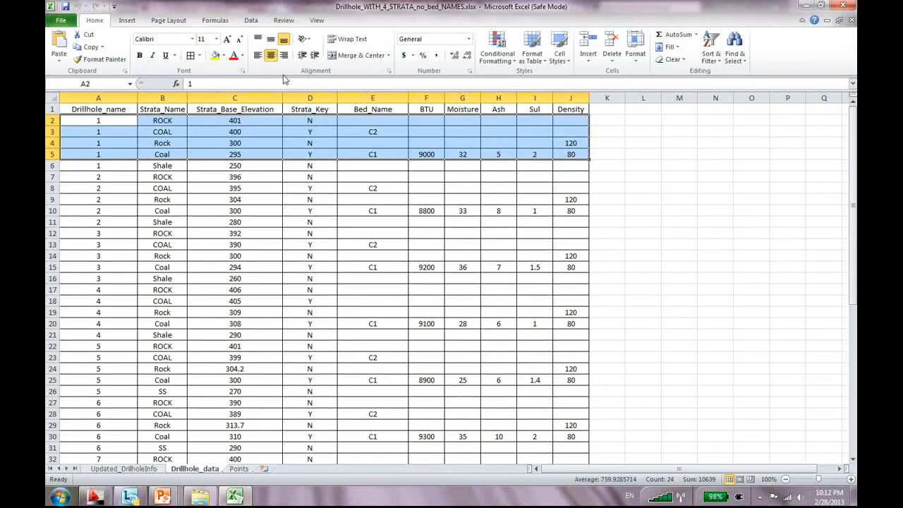
# Fill drillhole 1's rows 2–5 yellow and check the ROCK 401 and COAL 400 base elevations
pyautogui.click(215, 55)
pyautogui.click(226, 210)
pyautogui.click(164, 121)
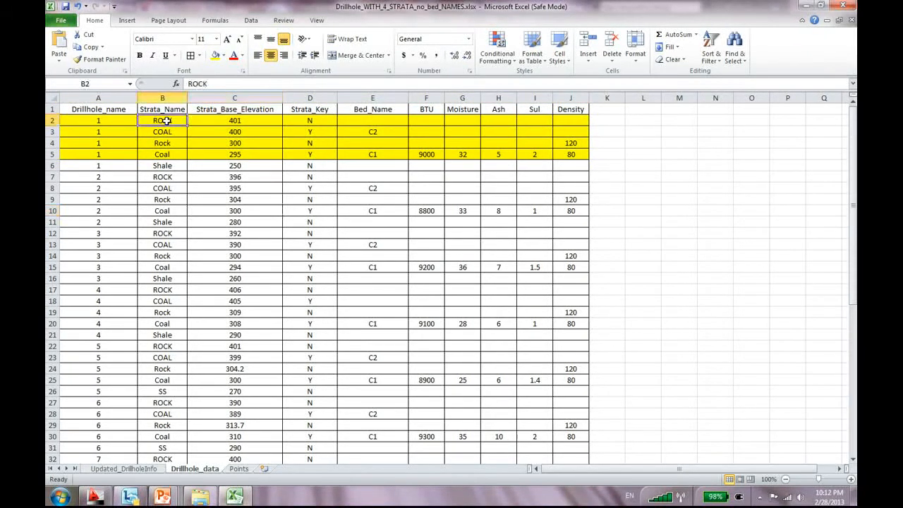
pyautogui.click(252, 121)
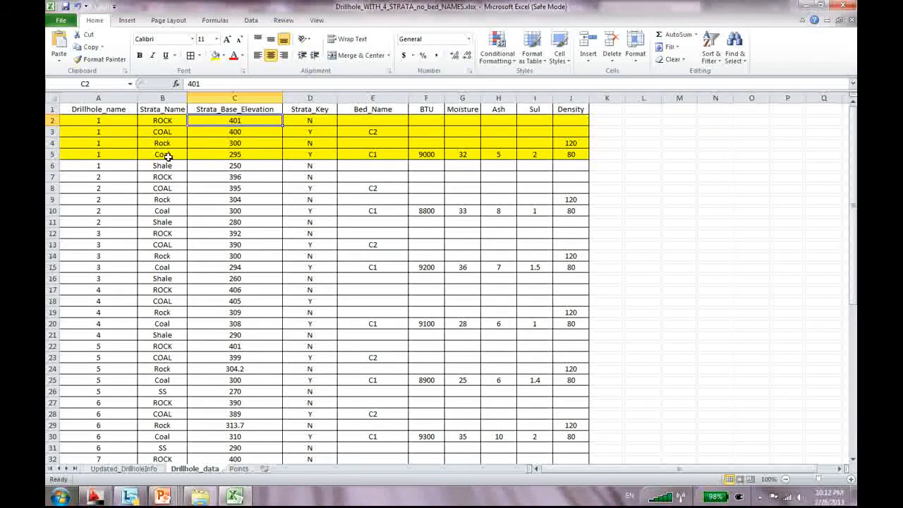
pyautogui.click(238, 133)
pyautogui.click(238, 122)
pyautogui.click(239, 132)
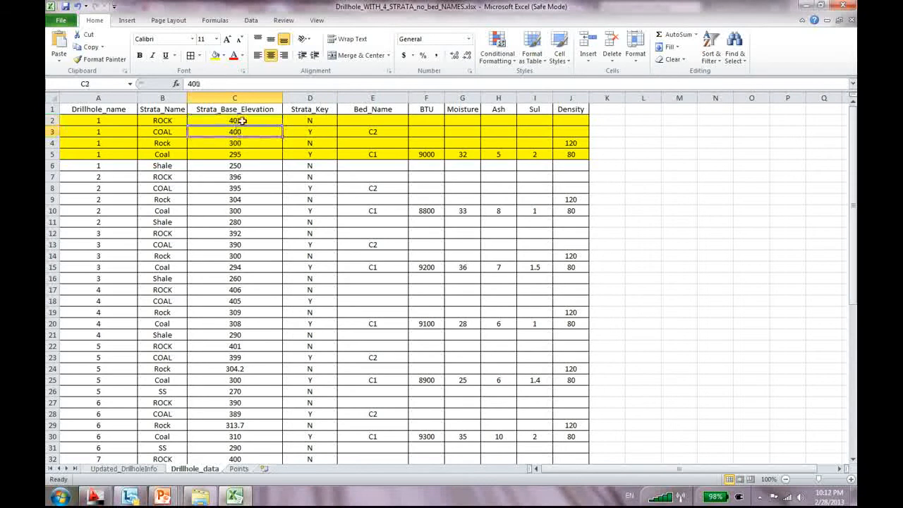
# Check the Rock (300) and Coal (295) elevations and the Strata_Key values N and Y
pyautogui.click(165, 142)
pyautogui.click(223, 143)
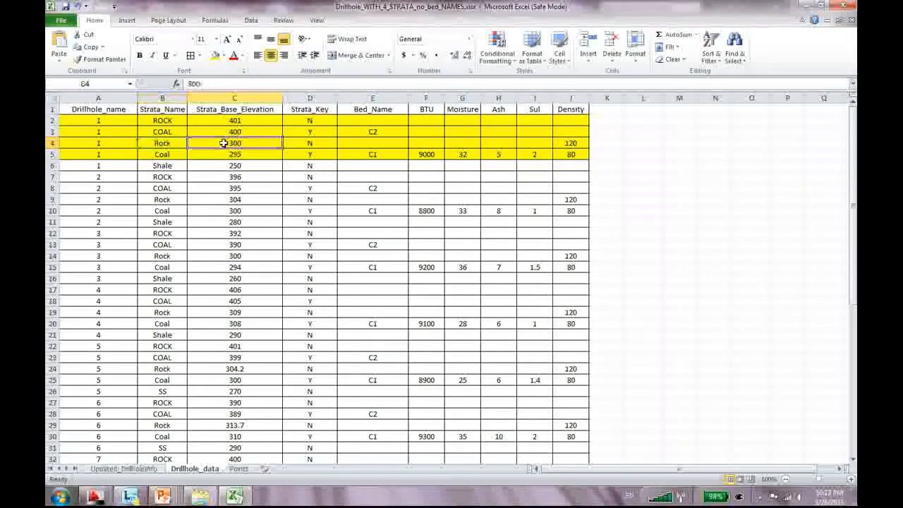
pyautogui.click(178, 153)
pyautogui.click(252, 154)
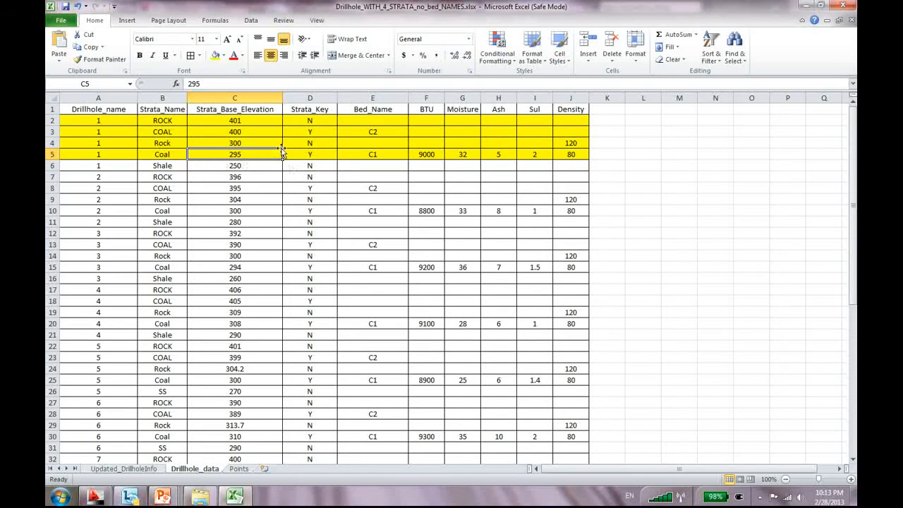
pyautogui.click(311, 110)
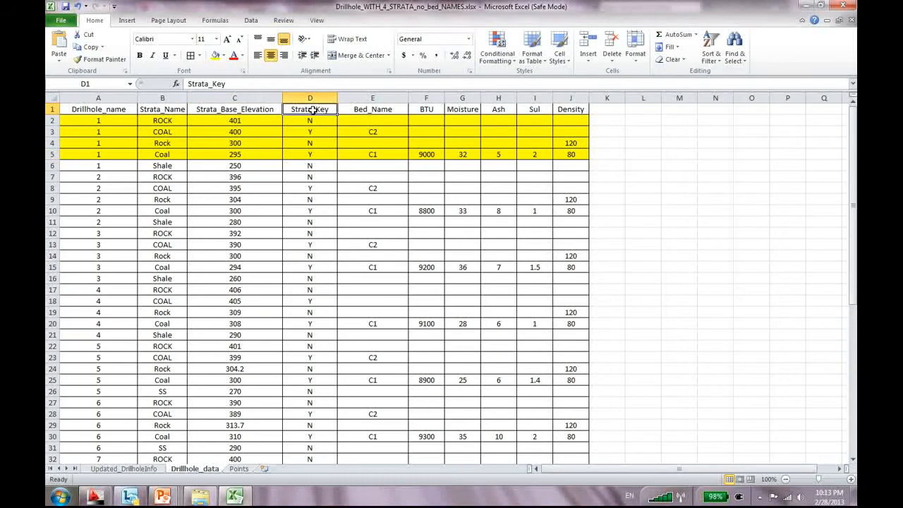
pyautogui.click(313, 119)
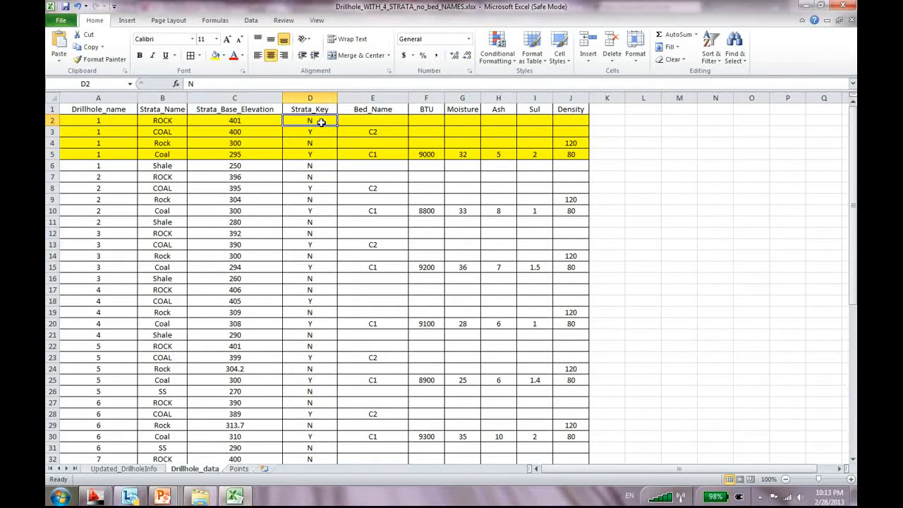
pyautogui.click(318, 132)
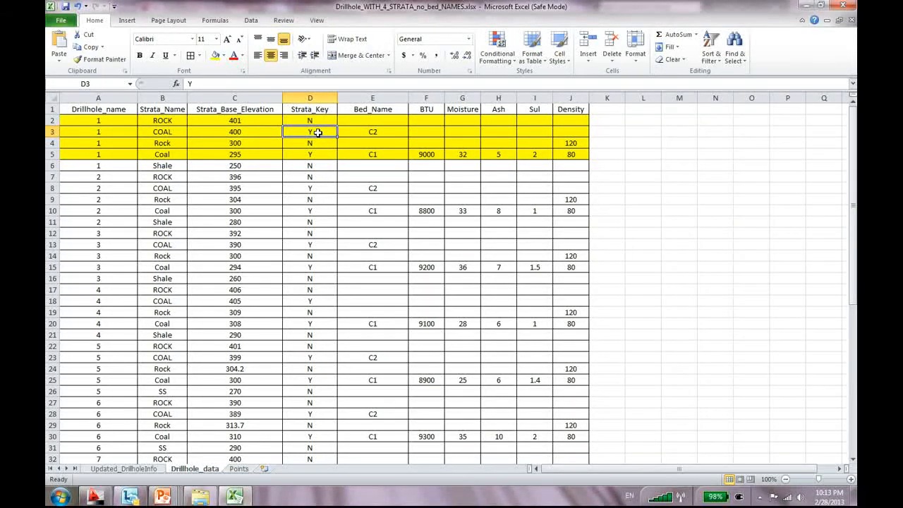
# Copy the C2 bed name from E3 and check drillhole 4's Rock strata key
pyautogui.click(372, 132)
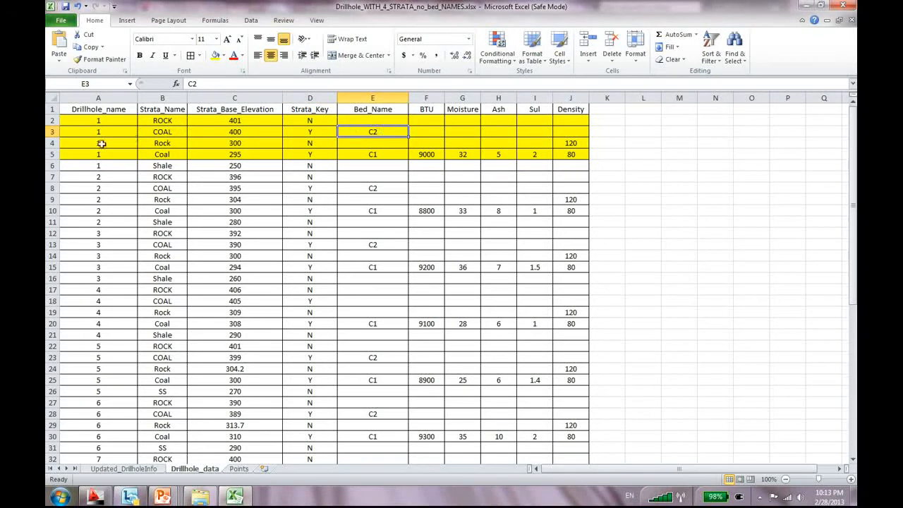
pyautogui.hotkey('ctrl', 'c')
pyautogui.scroll(-1, 141, 234)
pyautogui.click(310, 284)
pyautogui.scroll(-3, 310, 284)
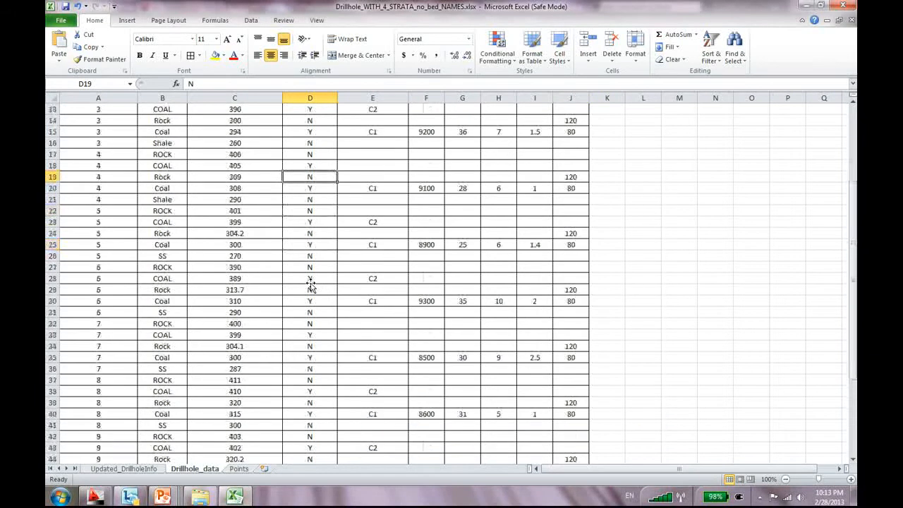
pyautogui.scroll(4, 316, 285)
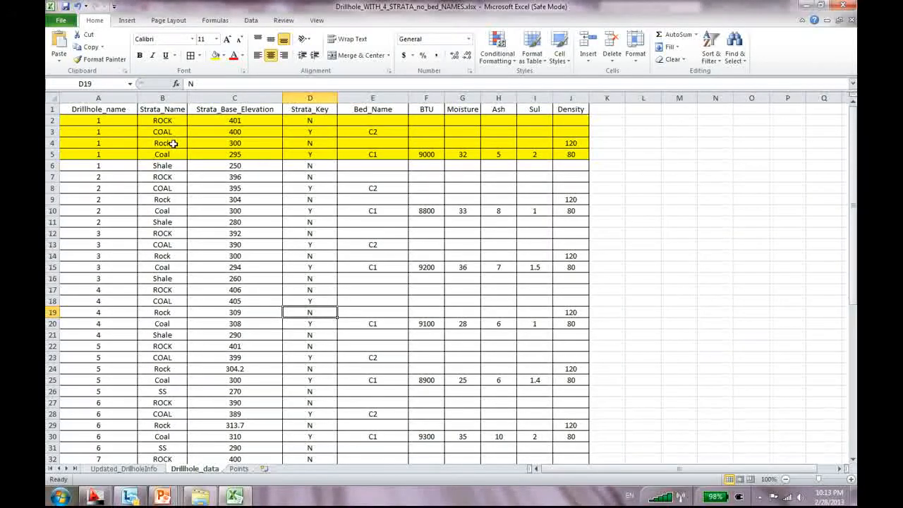
pyautogui.moveTo(78, 165); pyautogui.dragTo(565, 164)
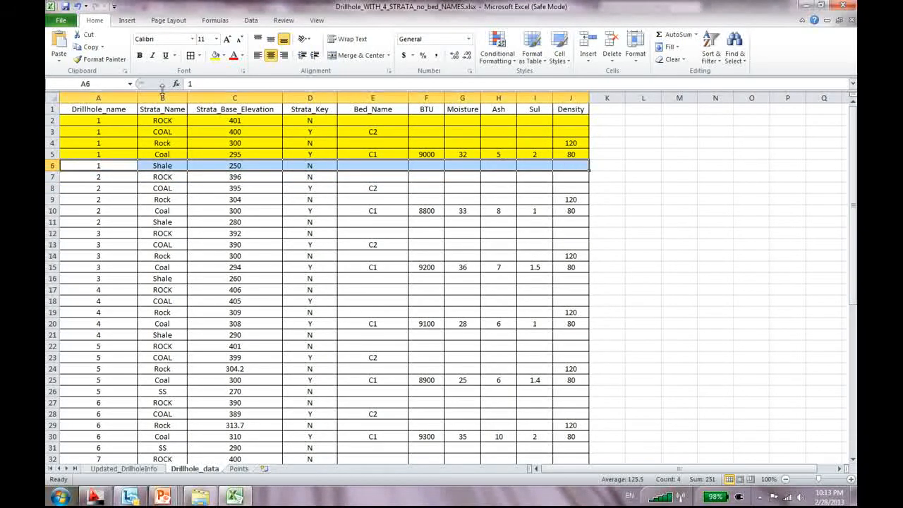
pyautogui.click(215, 55)
pyautogui.click(164, 166)
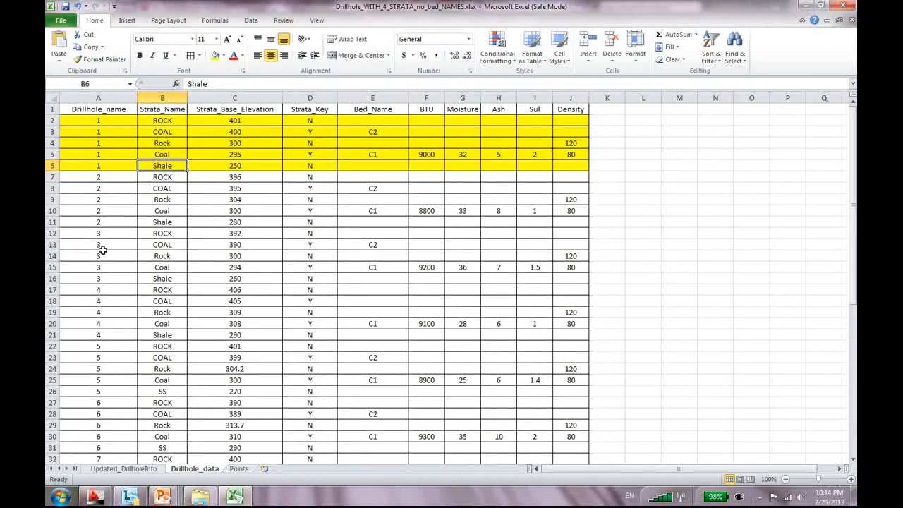
pyautogui.moveTo(52, 177); pyautogui.dragTo(55, 221)
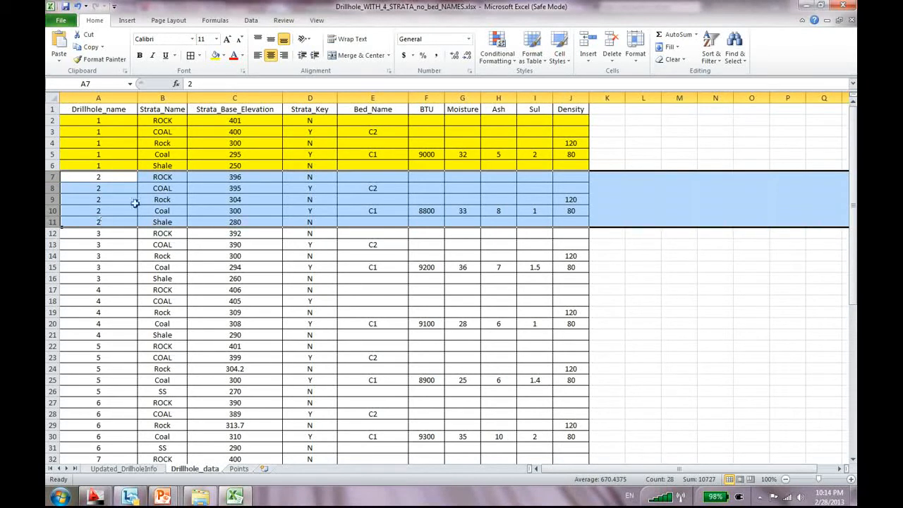
pyautogui.click(183, 221)
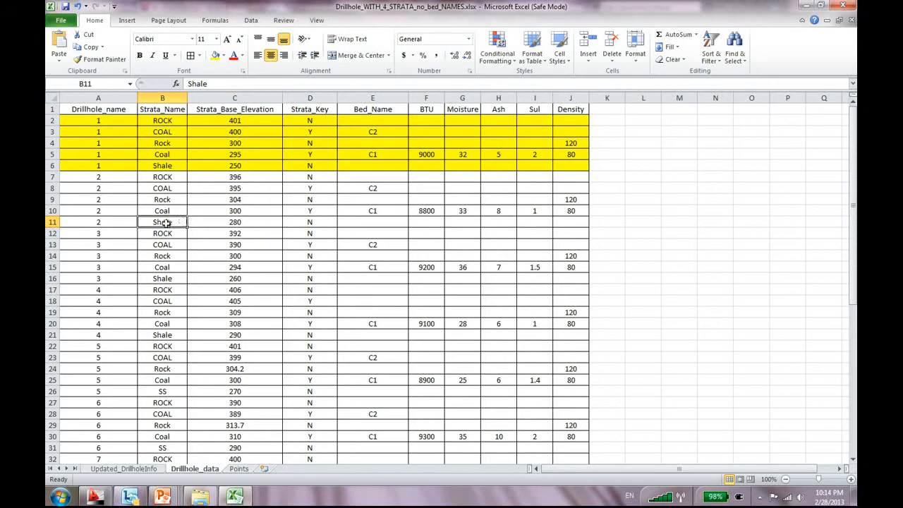
pyautogui.scroll(-5, 164, 222)
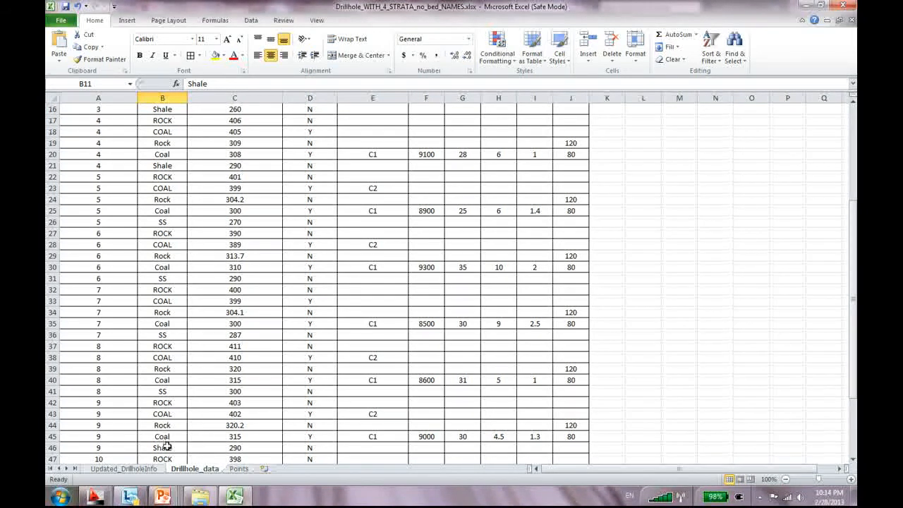
# Fill drillhole 7's rows 32–36 yellow and review its ROCK, COAL, Rock, Coal and SS layers
pyautogui.moveTo(162, 334); pyautogui.dragTo(53, 335)
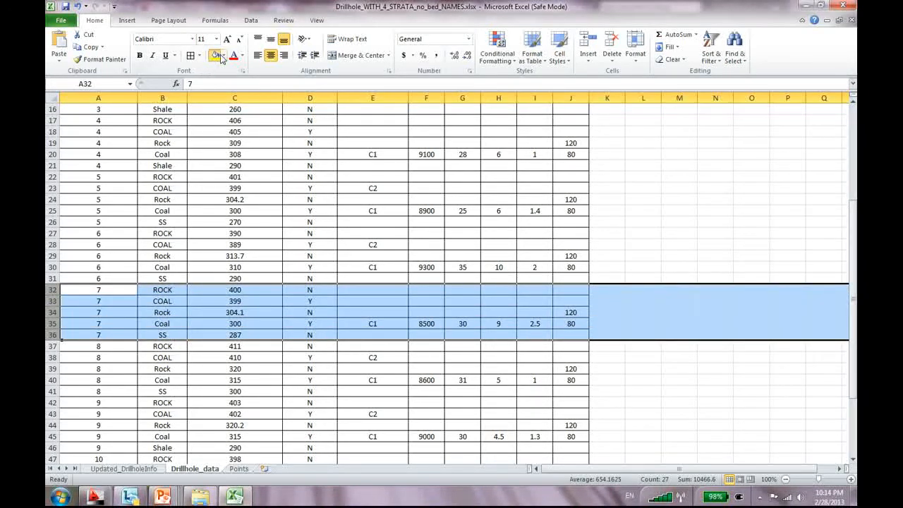
pyautogui.click(216, 55)
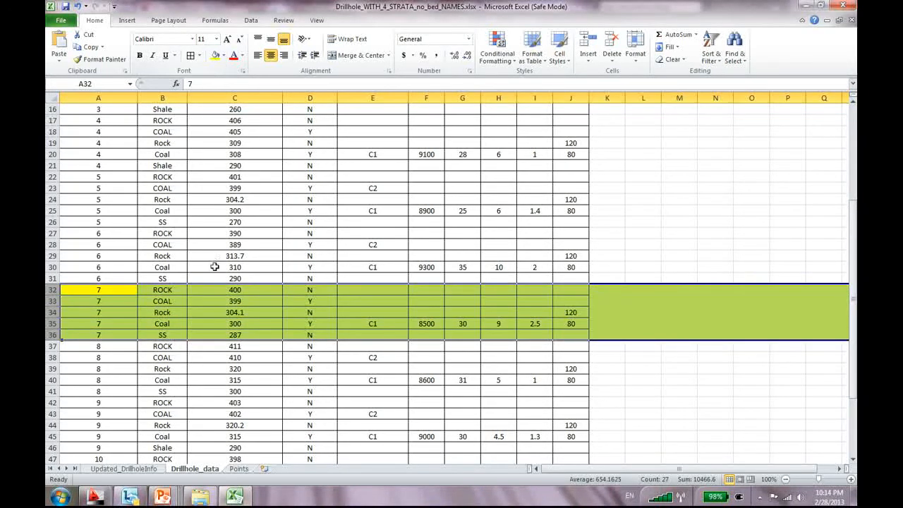
pyautogui.click(170, 289)
pyautogui.click(168, 301)
pyautogui.click(169, 314)
pyautogui.click(171, 324)
pyautogui.click(176, 335)
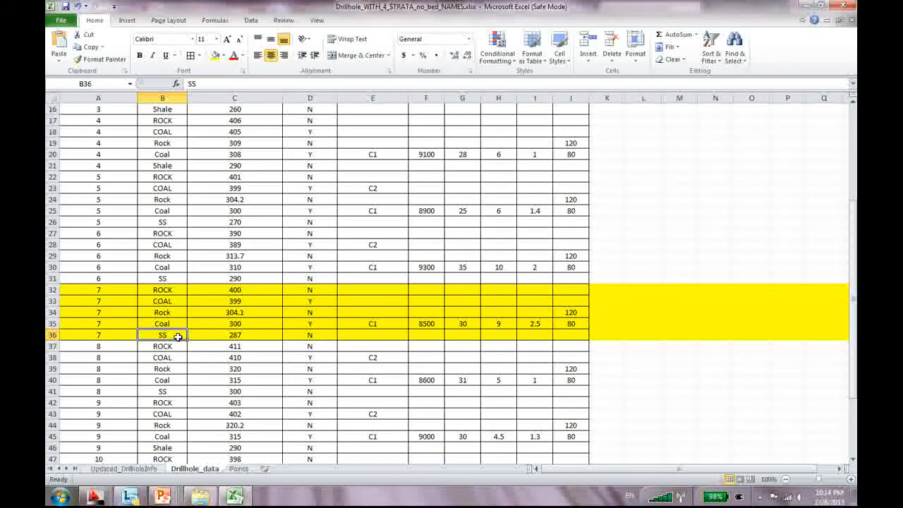
pyautogui.scroll(-1, 178, 336)
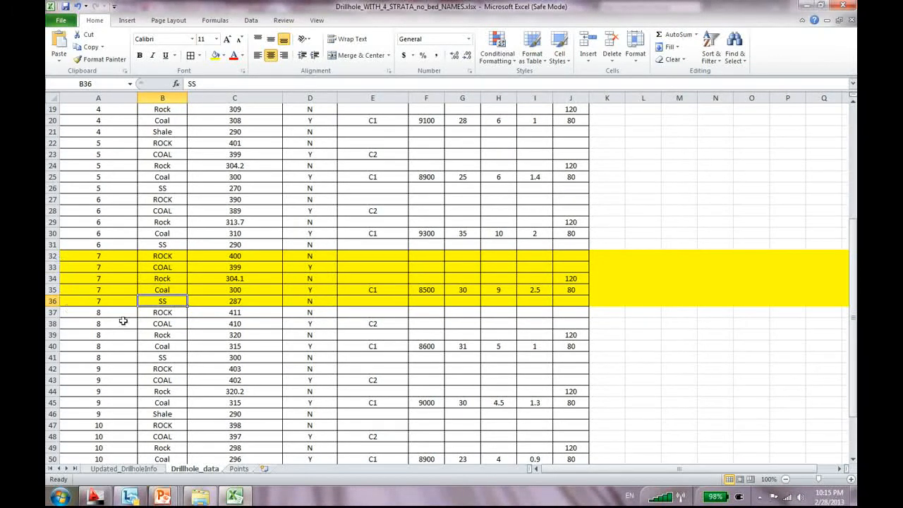
pyautogui.click(377, 268)
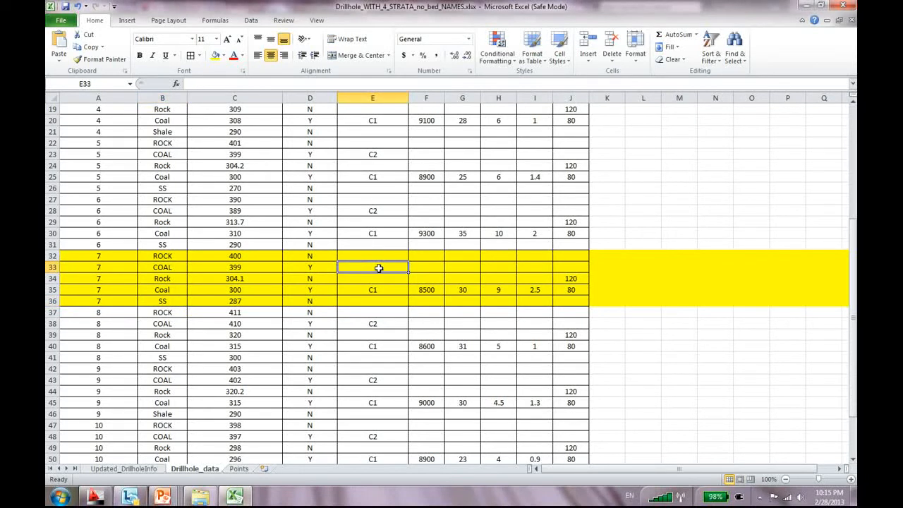
pyautogui.click(168, 269)
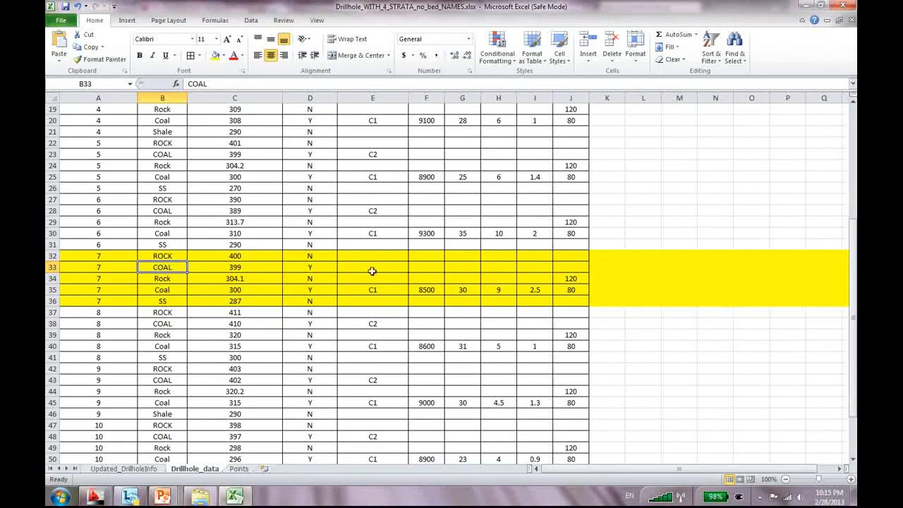
pyautogui.click(375, 268)
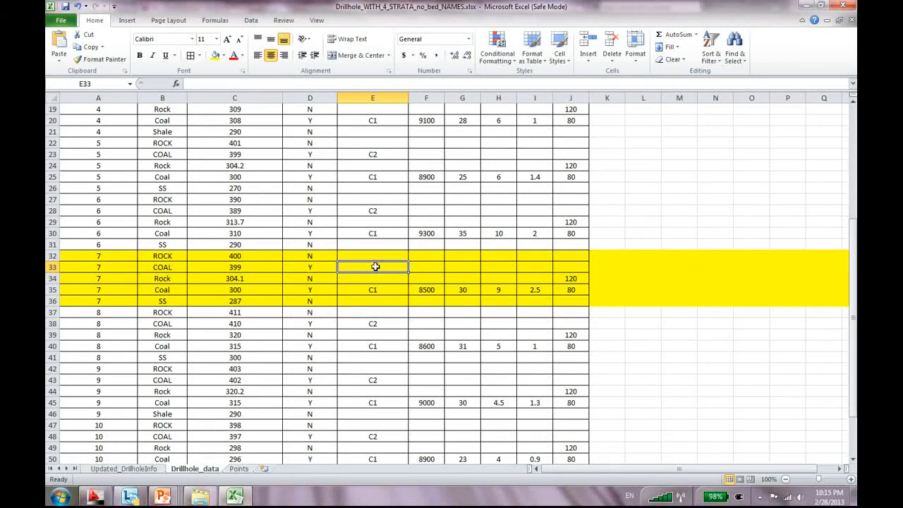
pyautogui.scroll(-4, 388, 311)
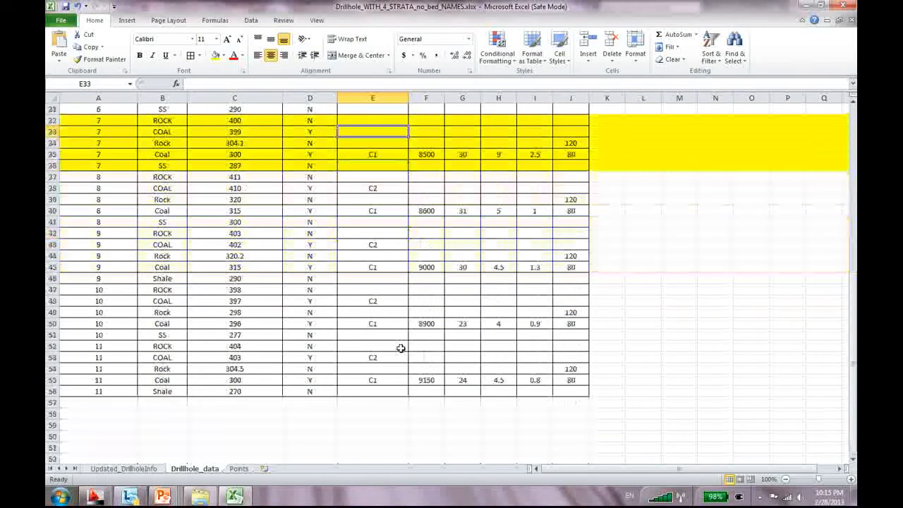
pyautogui.scroll(10, 400, 347)
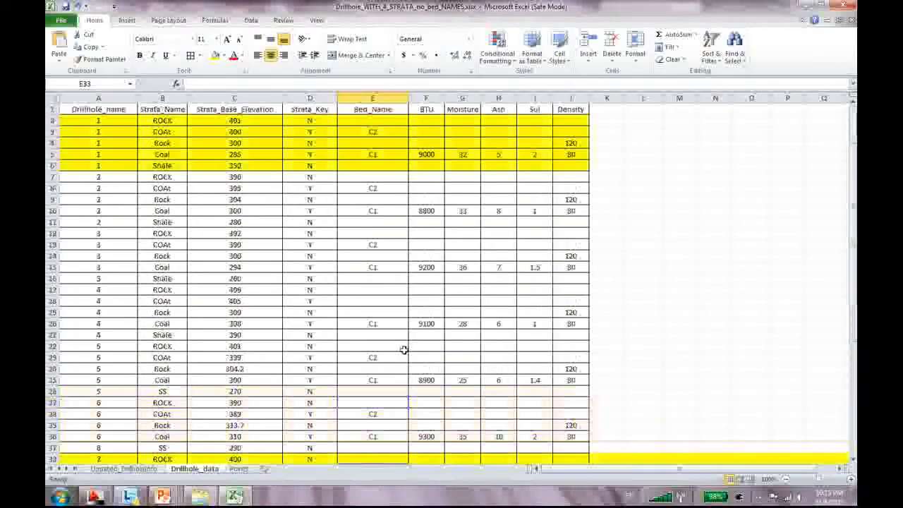
pyautogui.scroll(-9, 404, 350)
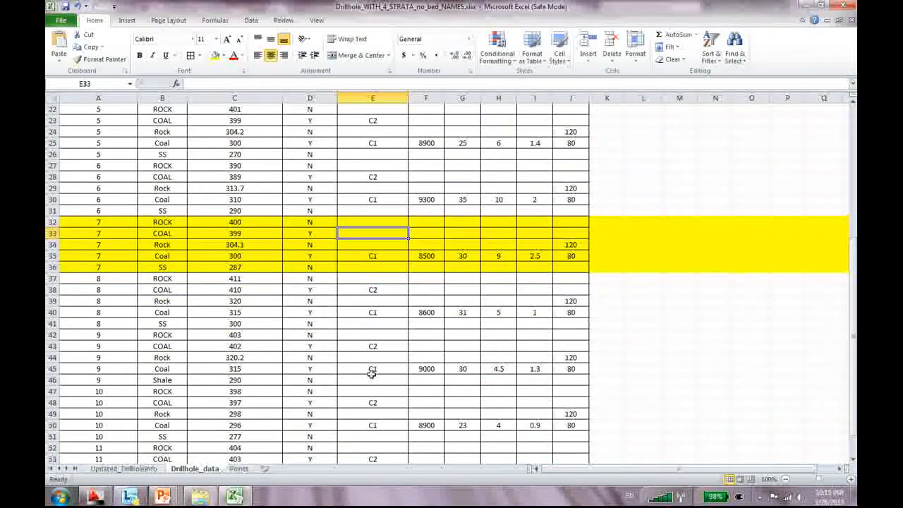
pyautogui.scroll(-2, 373, 375)
pyautogui.scroll(5, 359, 367)
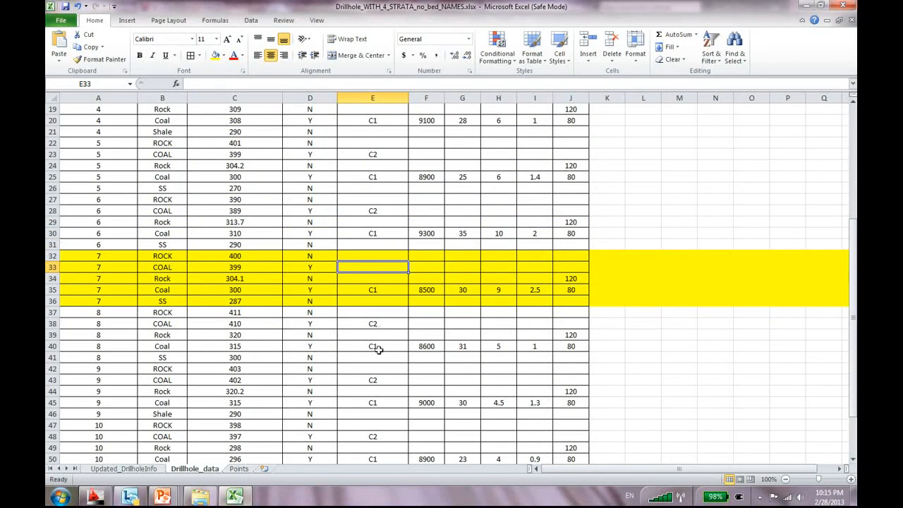
pyautogui.scroll(4, 381, 337)
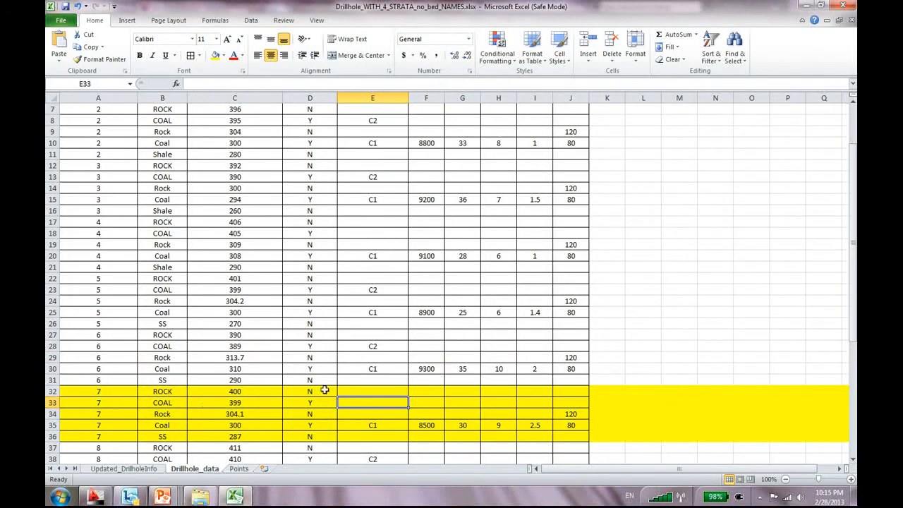
pyautogui.scroll(2, 372, 390)
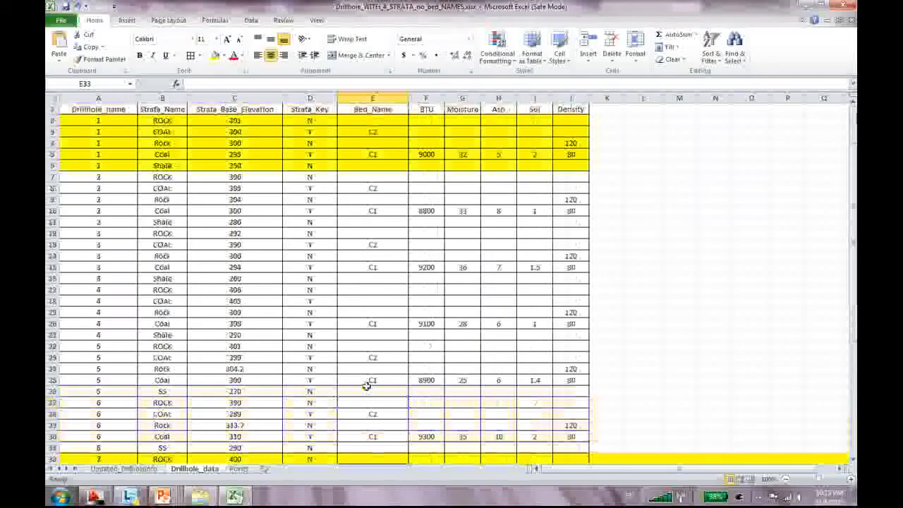
pyautogui.click(377, 267)
pyautogui.scroll(-3, 339, 356)
pyautogui.scroll(2, 339, 357)
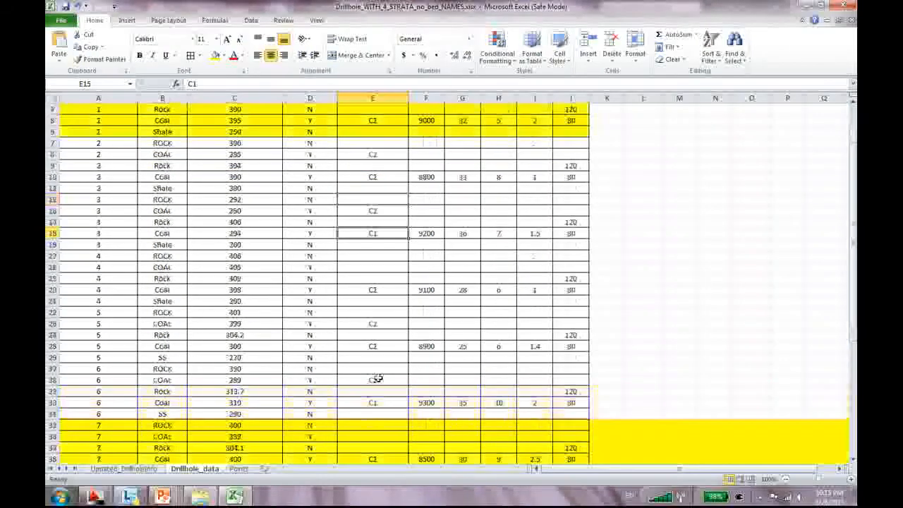
pyautogui.click(374, 256)
pyautogui.click(374, 264)
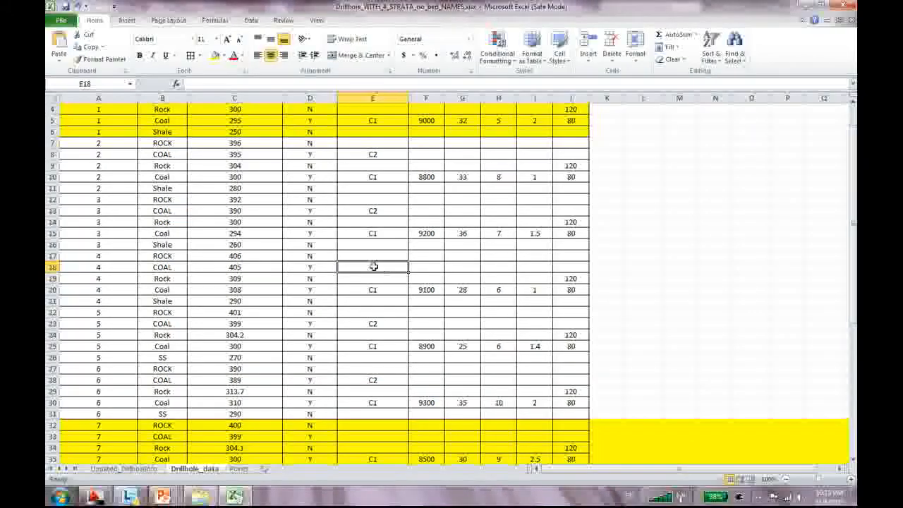
pyautogui.click(53, 267)
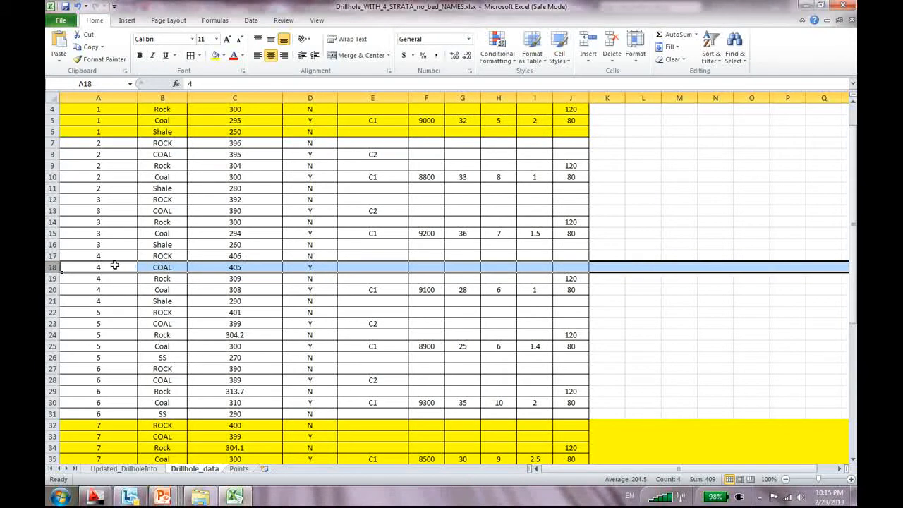
pyautogui.click(386, 267)
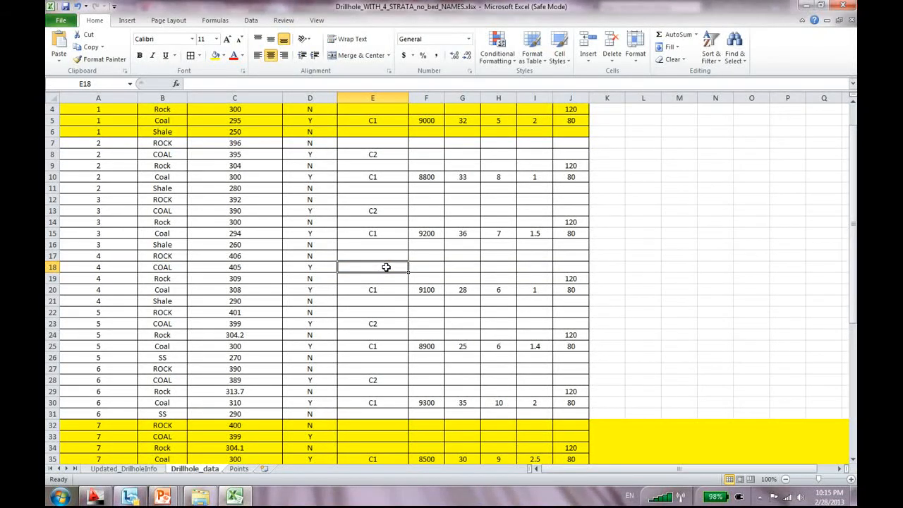
pyautogui.scroll(-11, 388, 268)
pyautogui.scroll(3, 398, 287)
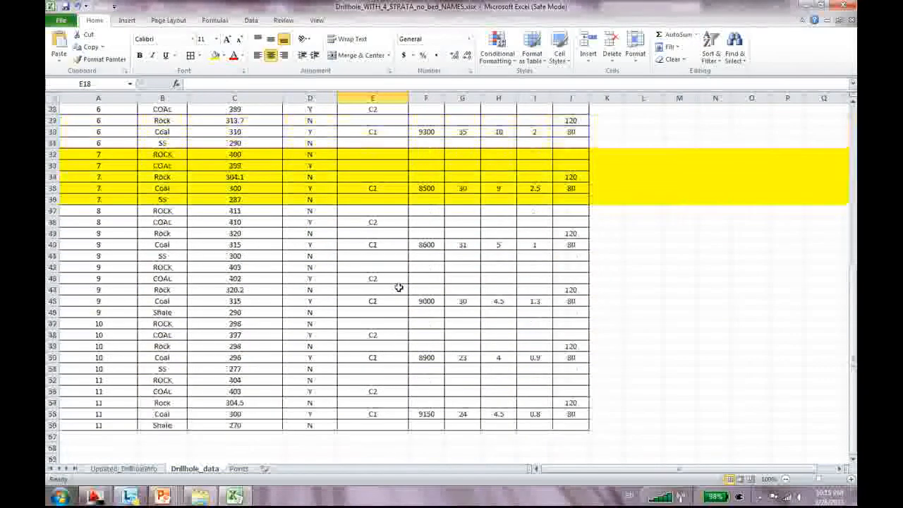
pyautogui.scroll(6, 398, 287)
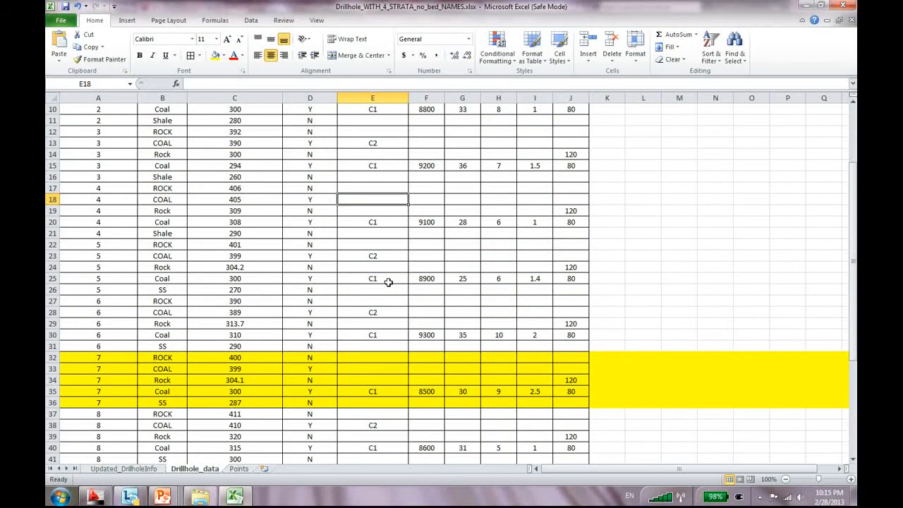
pyautogui.click(111, 358)
pyautogui.click(100, 402)
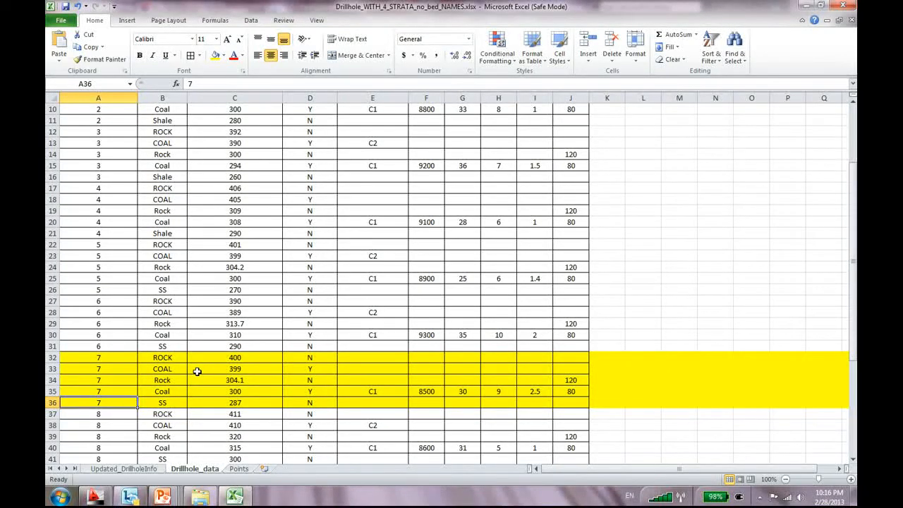
pyautogui.scroll(3, 282, 328)
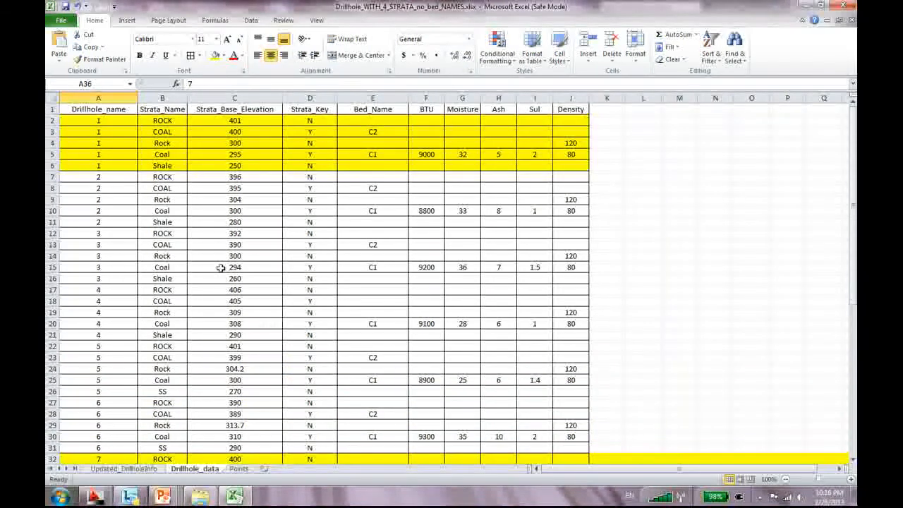
# Check the file information and glance at Updated_DrillholeInfo before returning to Drillhole_data
pyautogui.click(61, 22)
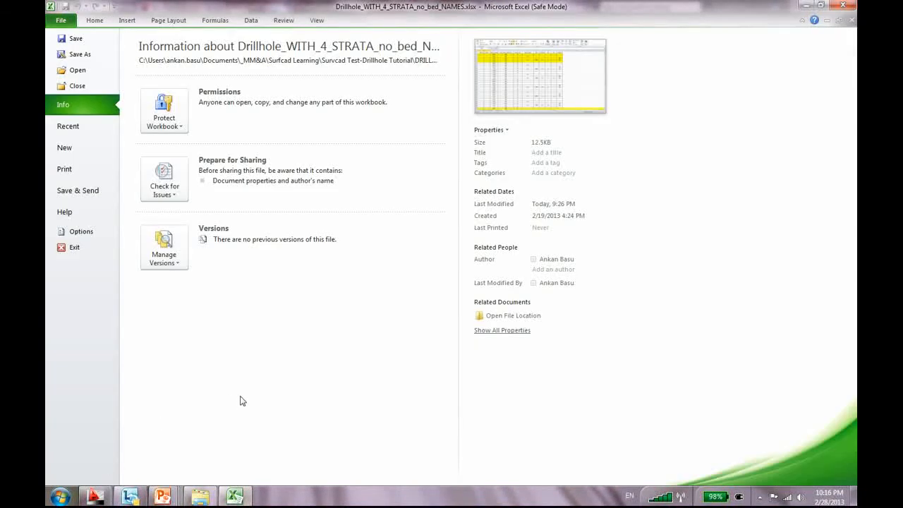
pyautogui.press('Escape')
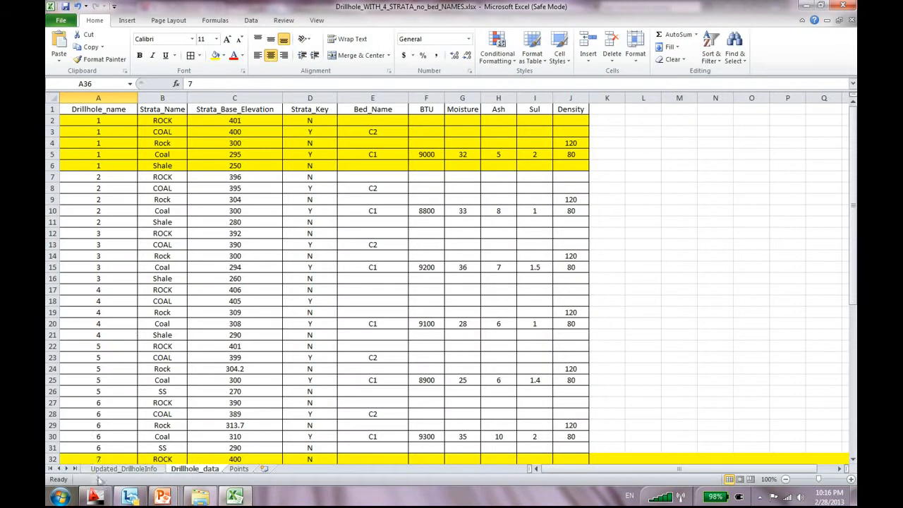
pyautogui.click(124, 468)
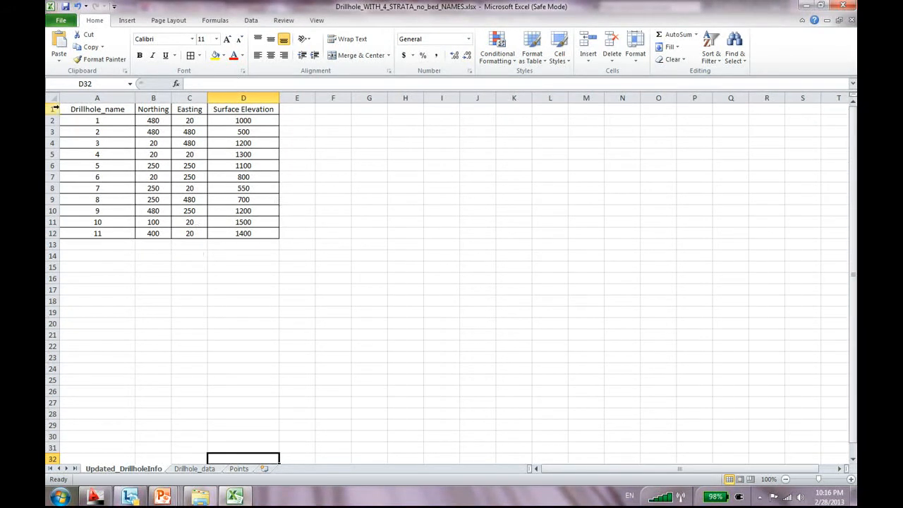
pyautogui.click(196, 468)
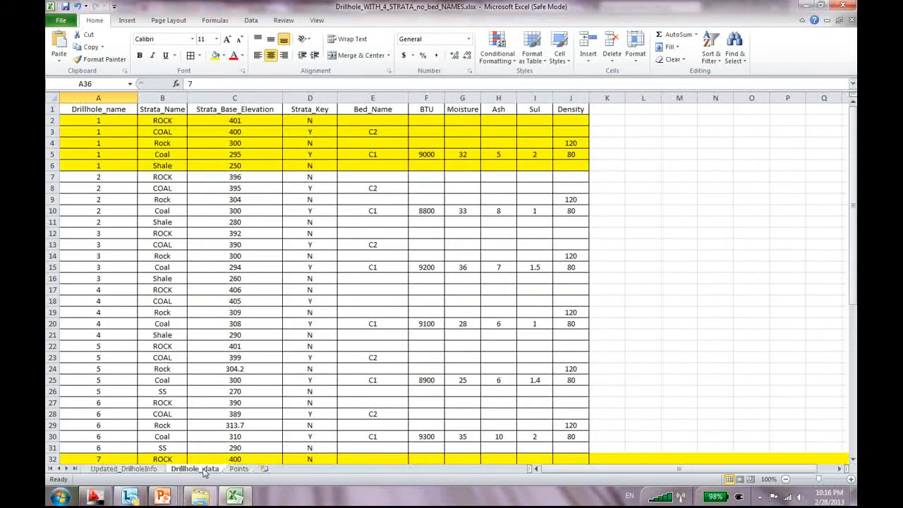
# Save the Drillhole_data sheet as CSV, replacing Drillhole_DATA_no_bed_NAMES.csv
pyautogui.click(61, 20)
pyautogui.click(70, 51)
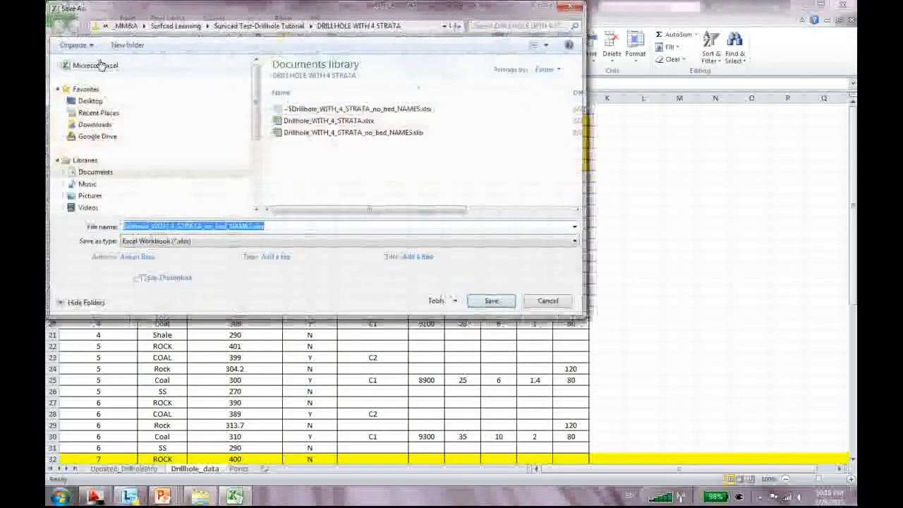
pyautogui.click(259, 241)
pyautogui.press('c')
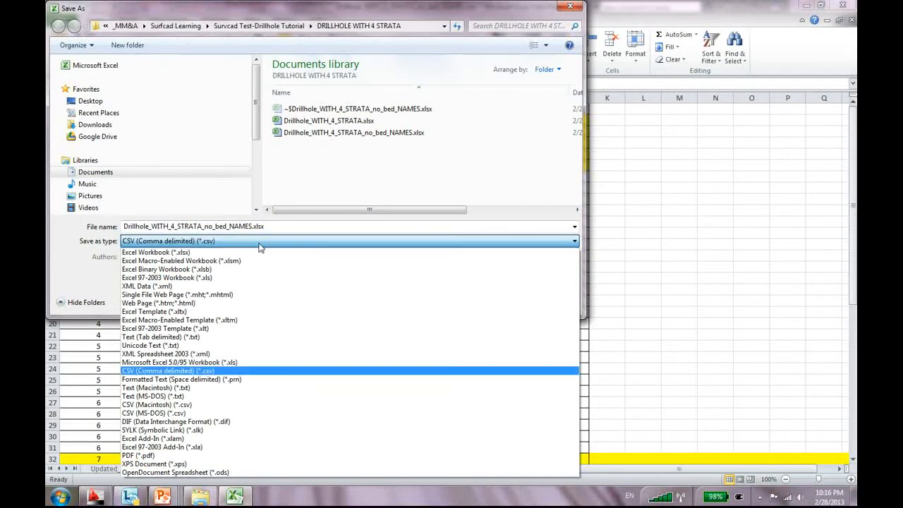
pyautogui.click(259, 243)
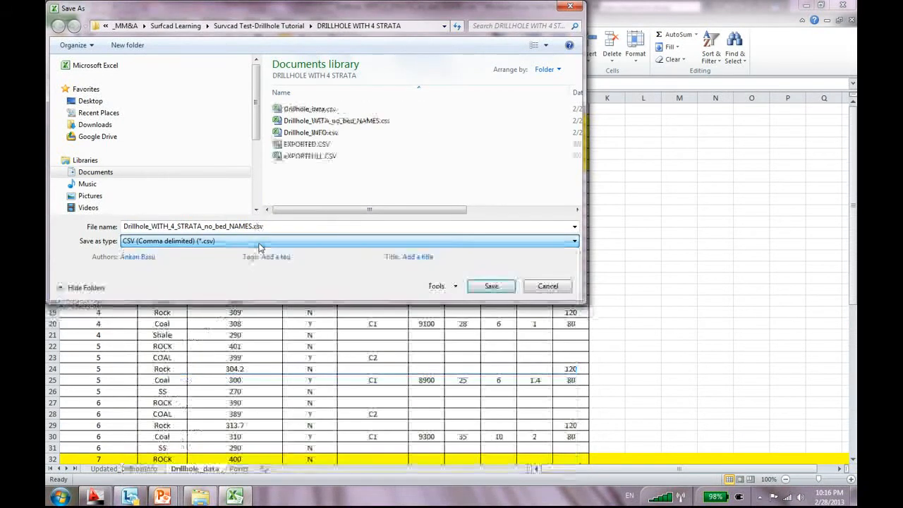
pyautogui.click(350, 122)
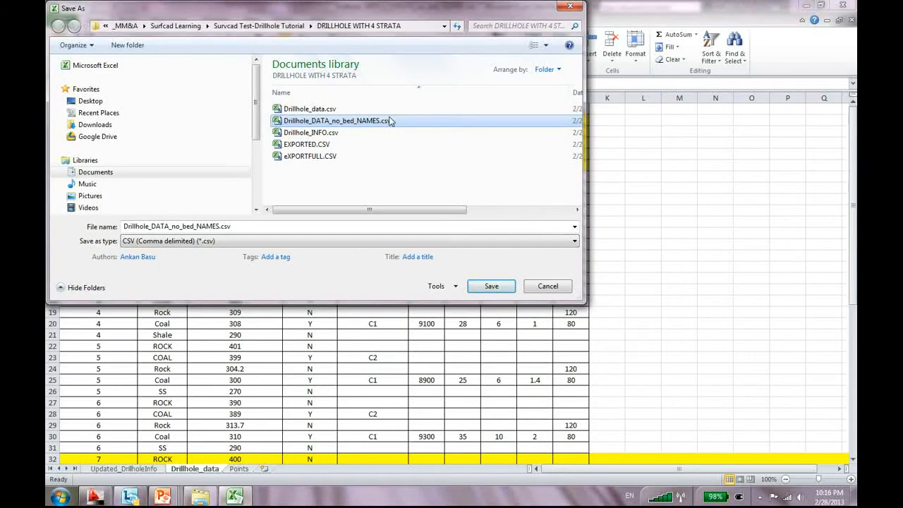
pyautogui.click(500, 292)
pyautogui.click(485, 256)
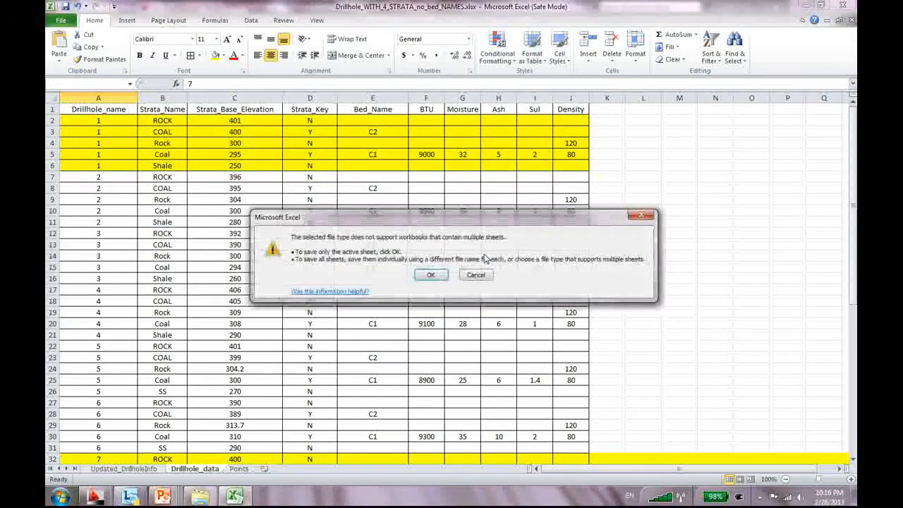
pyautogui.click(431, 275)
pyautogui.click(415, 287)
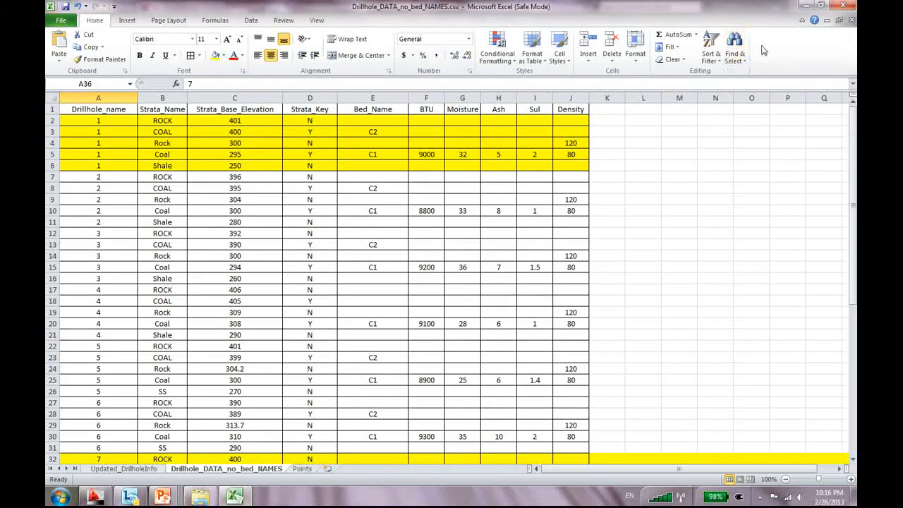
# Close the workbook, saving the changes in CSV format
pyautogui.click(851, 21)
pyautogui.click(405, 262)
pyautogui.click(415, 288)
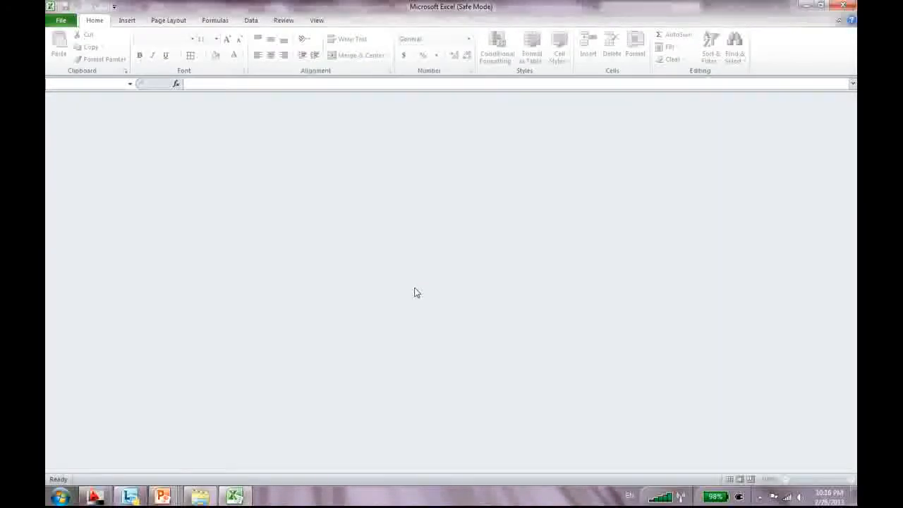
# Reopen Drillhole_DATA_no_bed_NAMES.csv from Recent to check it, then close it
pyautogui.click(49, 23)
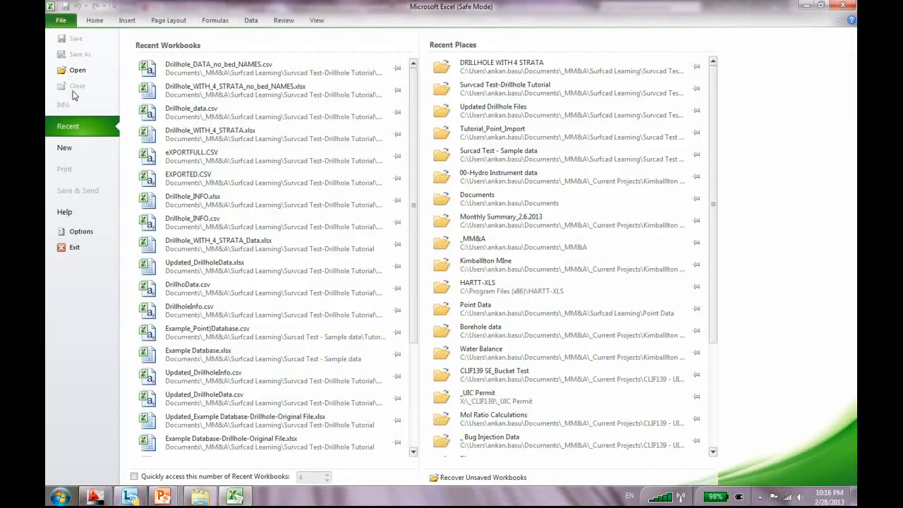
pyautogui.click(277, 72)
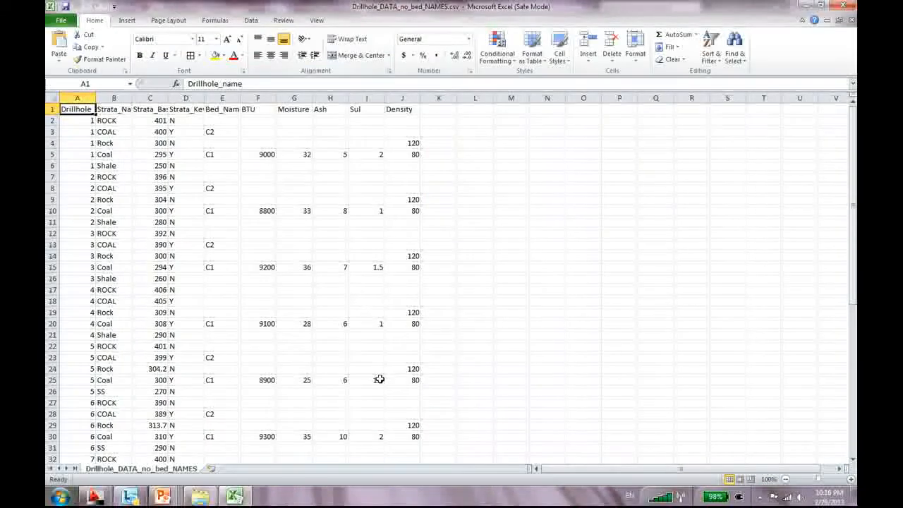
pyautogui.scroll(-3, 374, 379)
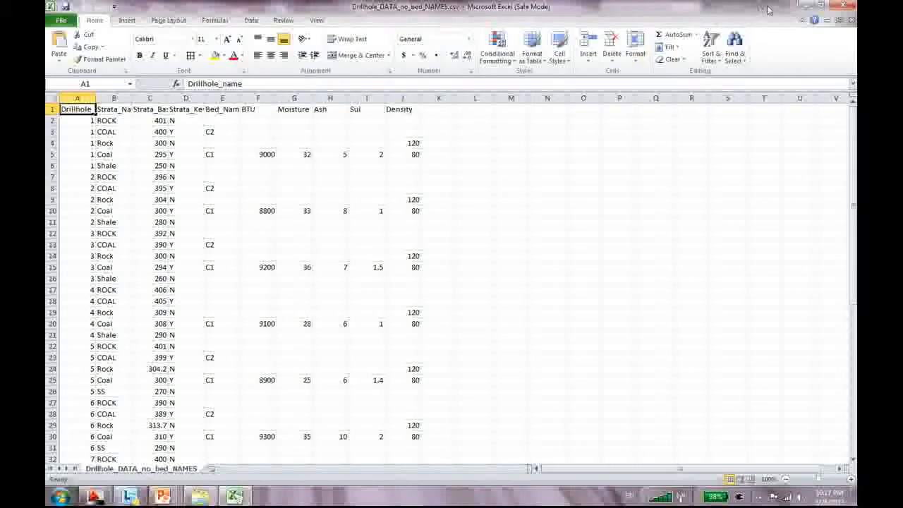
pyautogui.click(852, 20)
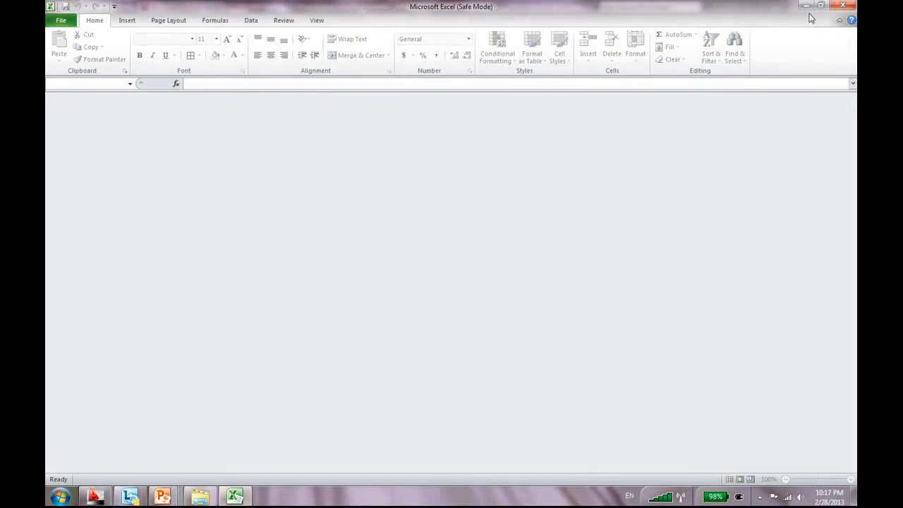
# Reopen Drillhole_WITH_4_STRATA_no_bed_NAMES.xlsx, then switch to the Carlson Mining drawing
pyautogui.click(62, 20)
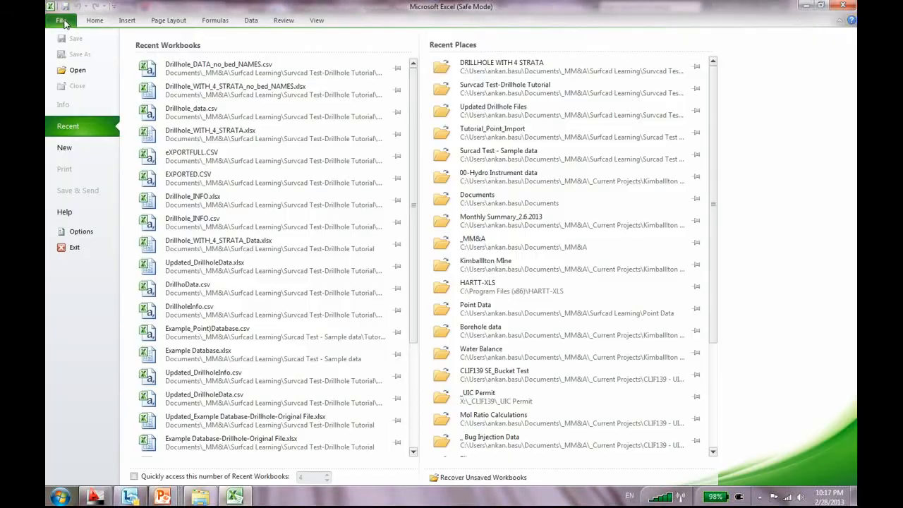
pyautogui.click(312, 91)
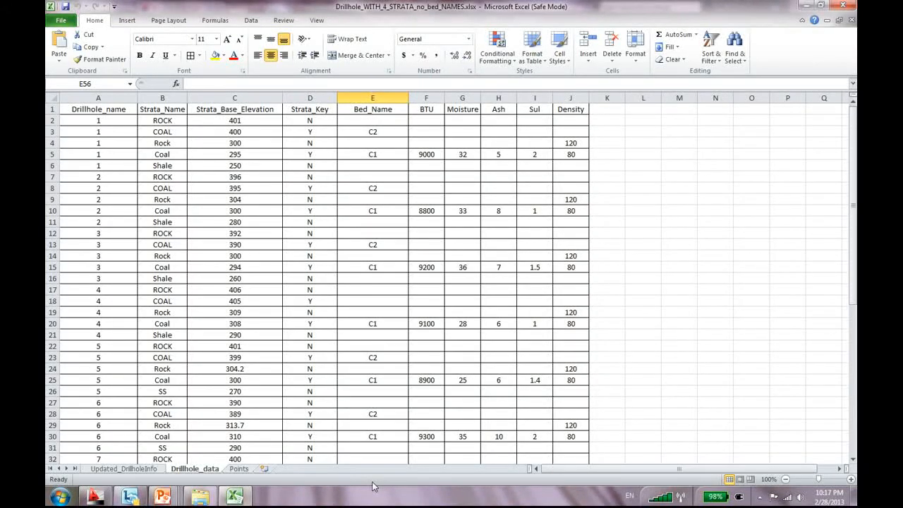
pyautogui.click(94, 497)
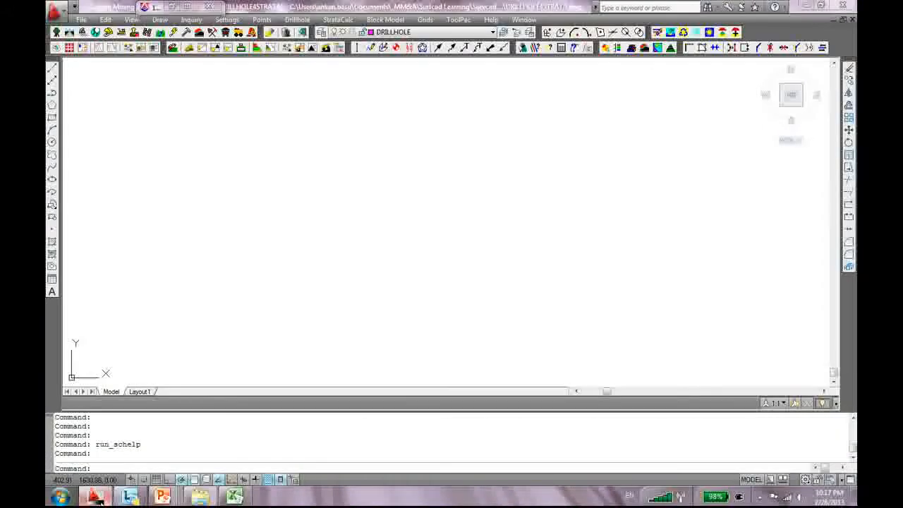
# Run Define Drillhole with the DRILLHOLE4STRATA.ch configuration file
pyautogui.click(299, 20)
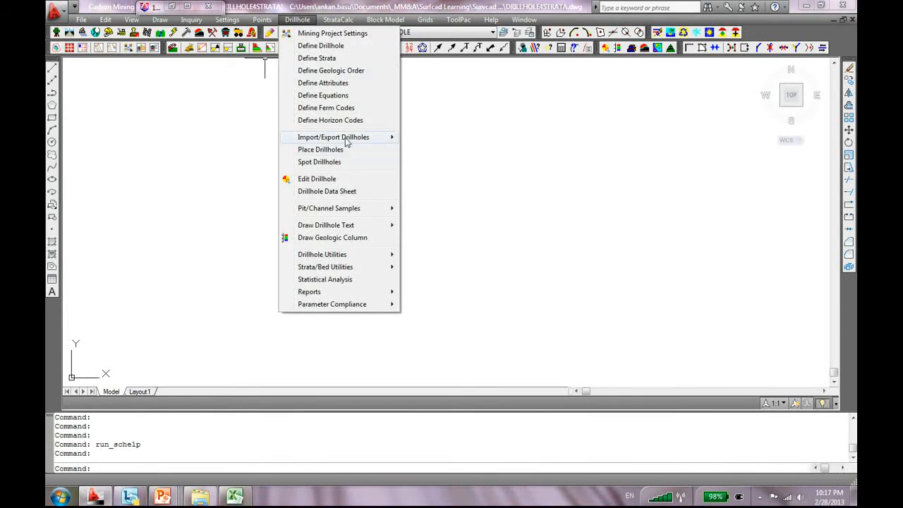
pyautogui.moveTo(347, 142)
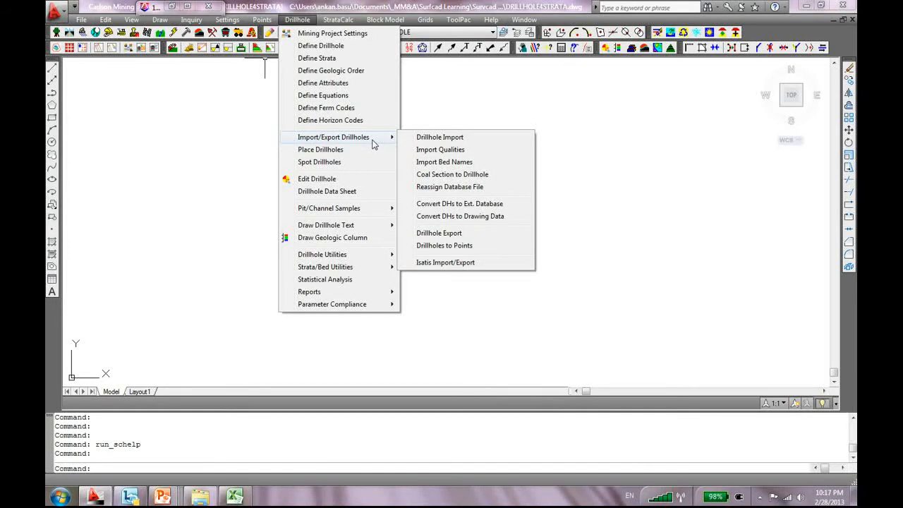
pyautogui.click(343, 48)
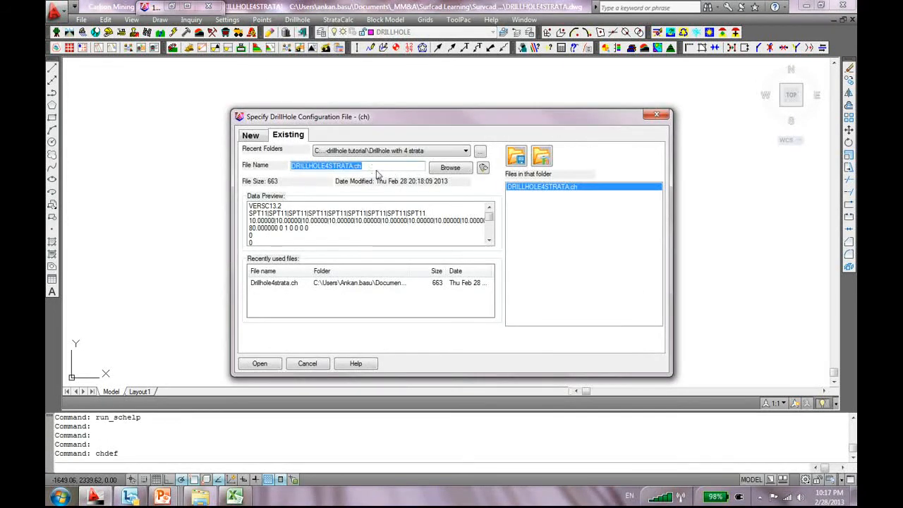
pyautogui.click(260, 363)
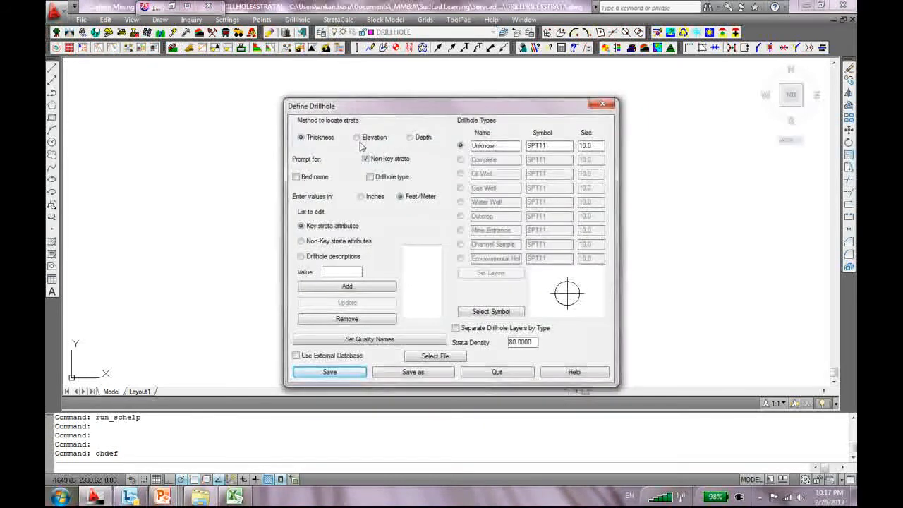
pyautogui.click(297, 22)
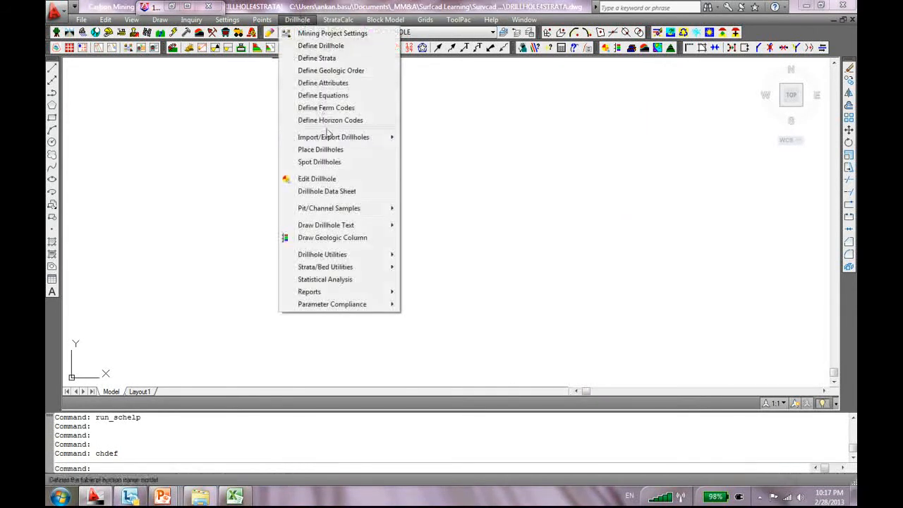
# Run a custom drillhole import using separate files: Drillhole_INFO.csv and Drillhole_DATA_no_bed_NAMES.csv
pyautogui.click(427, 139)
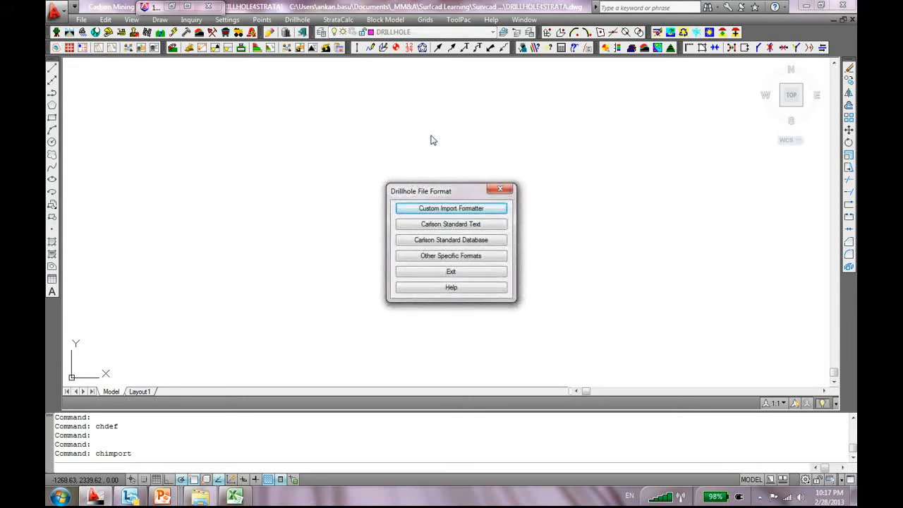
pyautogui.click(458, 211)
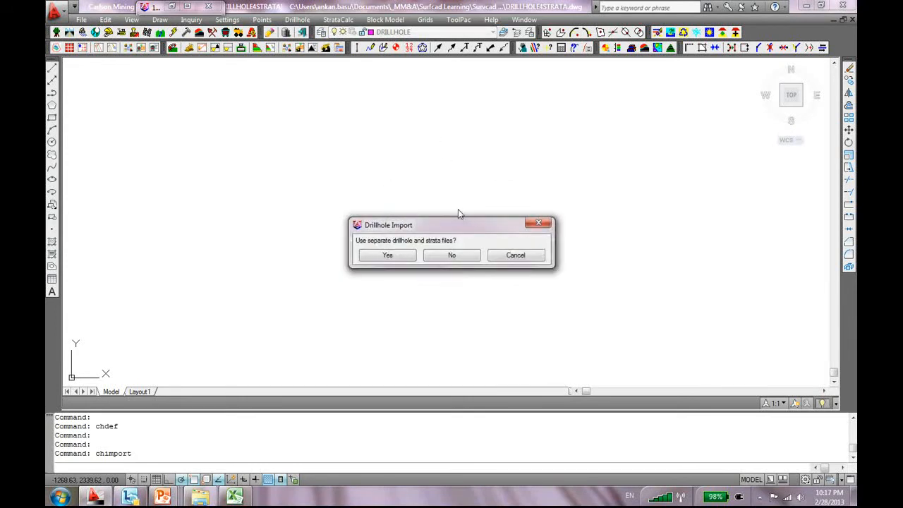
pyautogui.click(388, 257)
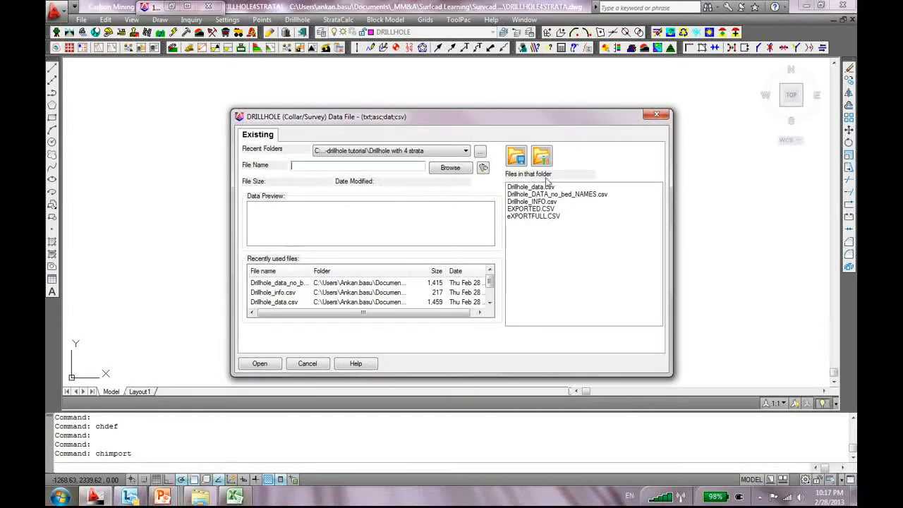
pyautogui.click(548, 203)
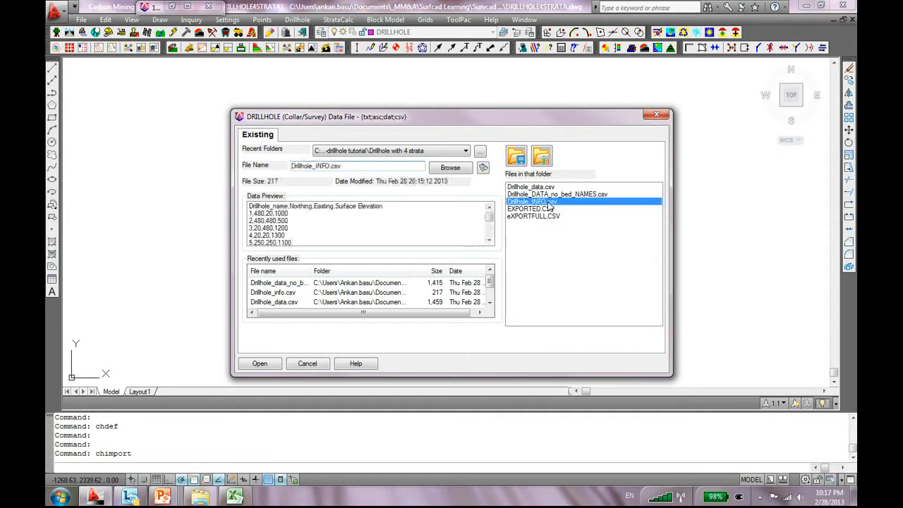
pyautogui.click(260, 363)
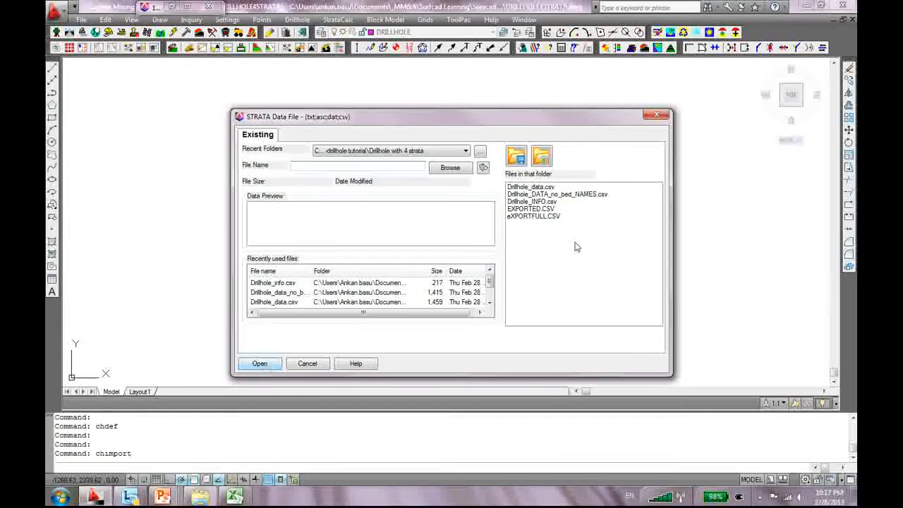
pyautogui.click(582, 198)
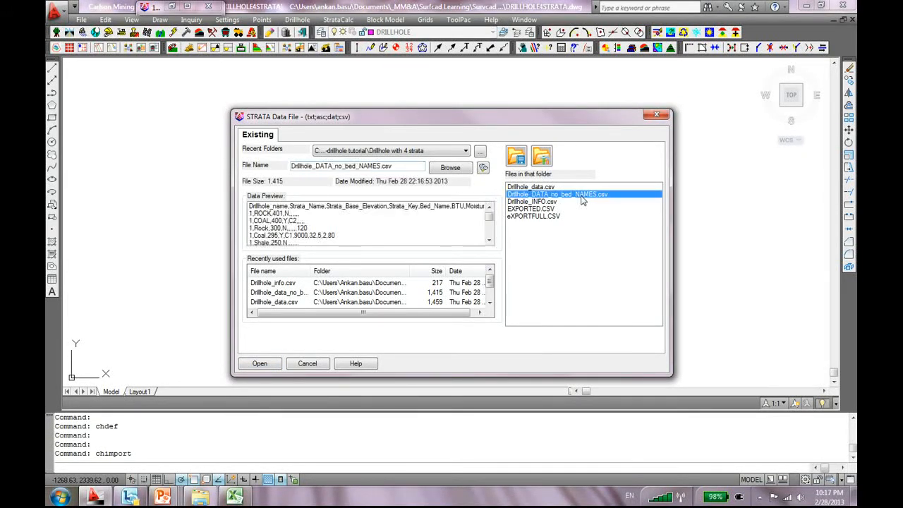
pyautogui.click(259, 363)
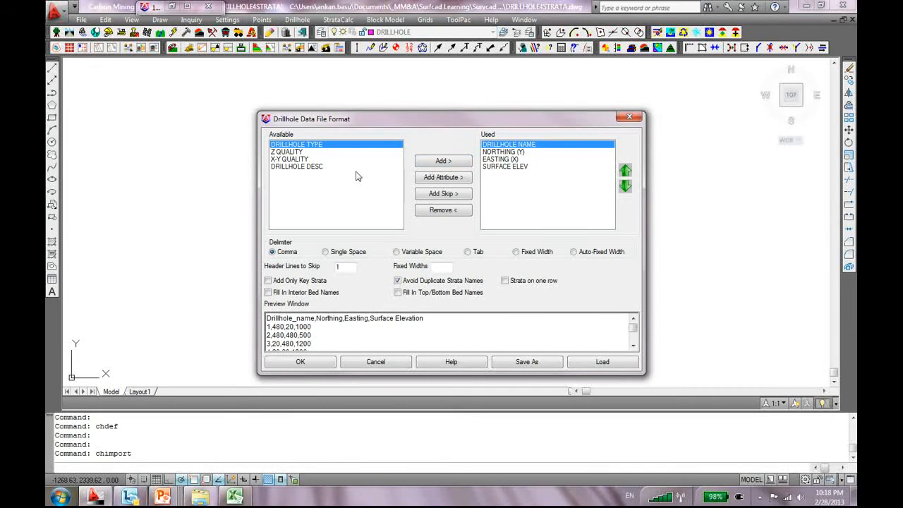
# Review the collar fields (name, northing, easting, surface elevation) and turn off Avoid Duplicate Strata Names
pyautogui.click(505, 152)
pyautogui.click(503, 167)
pyautogui.click(504, 151)
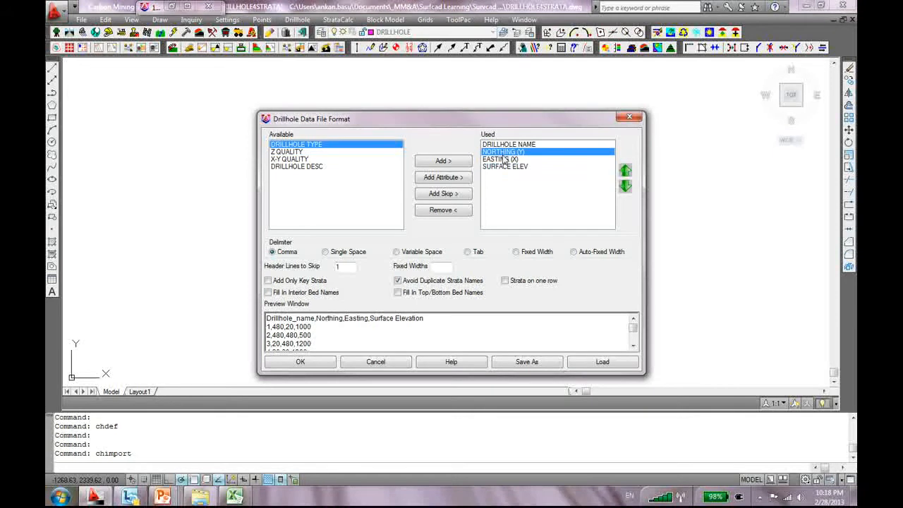
pyautogui.click(503, 145)
pyautogui.click(504, 152)
pyautogui.click(504, 160)
pyautogui.click(505, 167)
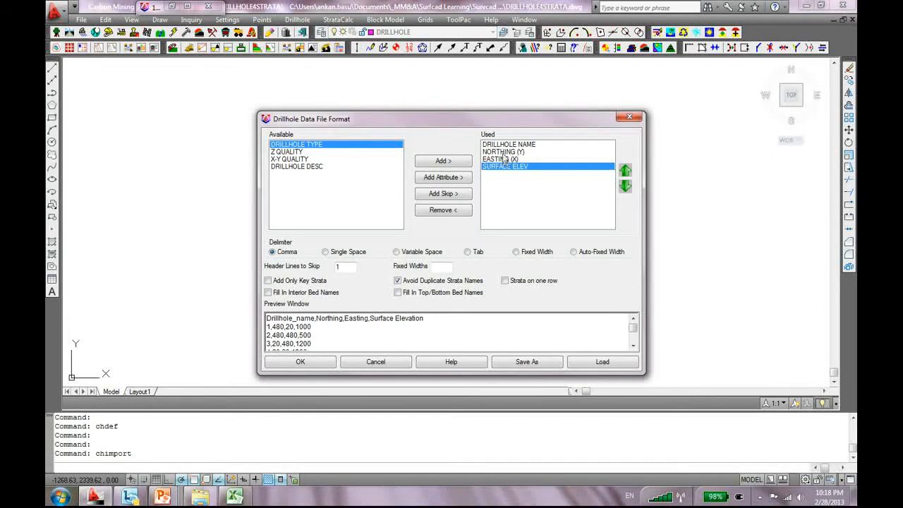
pyautogui.click(503, 145)
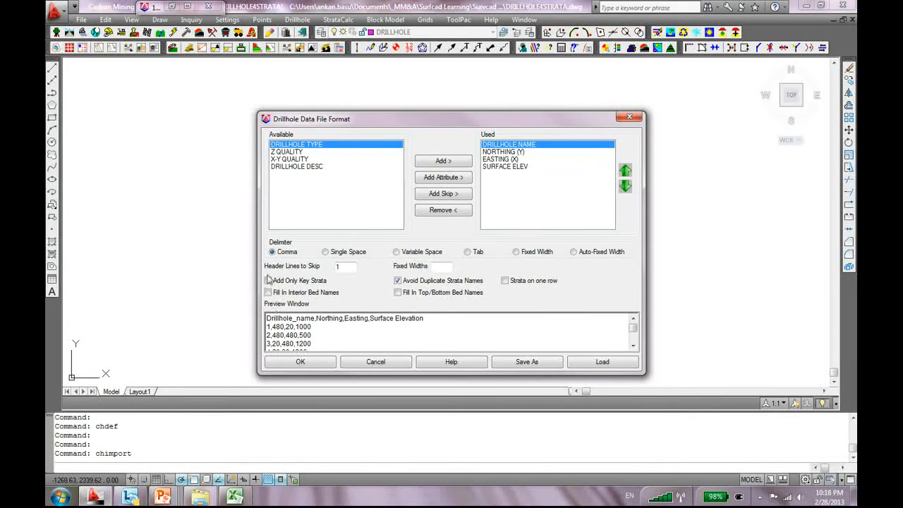
pyautogui.click(398, 281)
# Accept the collar and strata file formats to import 11 drillholes, then frame the points
pyautogui.click(312, 363)
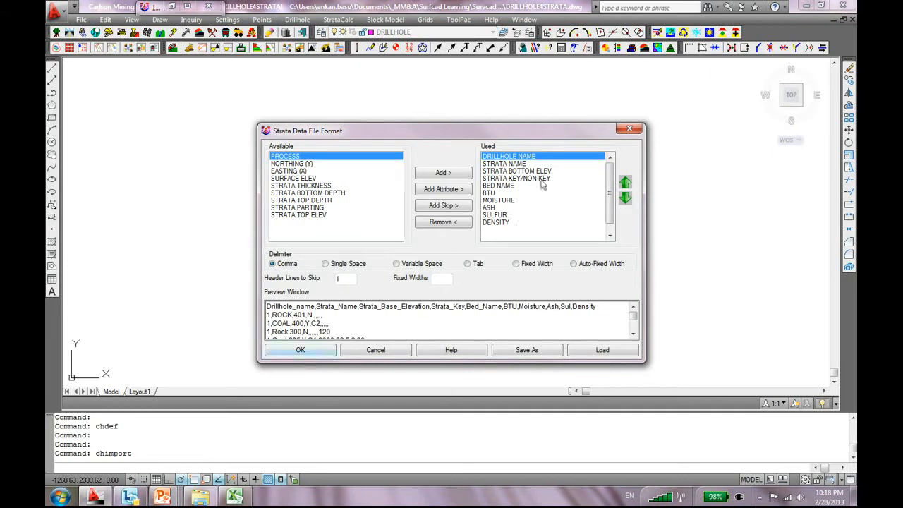
pyautogui.moveTo(499, 165); pyautogui.dragTo(502, 193)
pyautogui.click(305, 308)
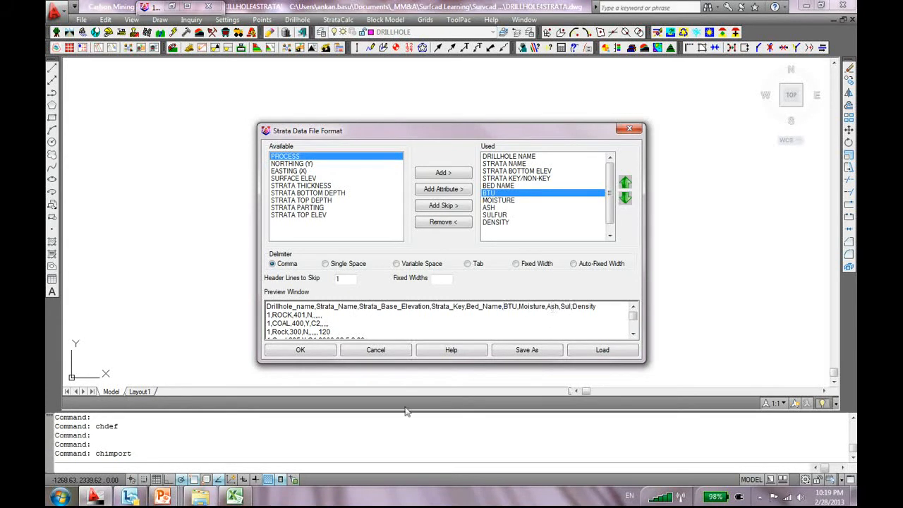
pyautogui.click(319, 351)
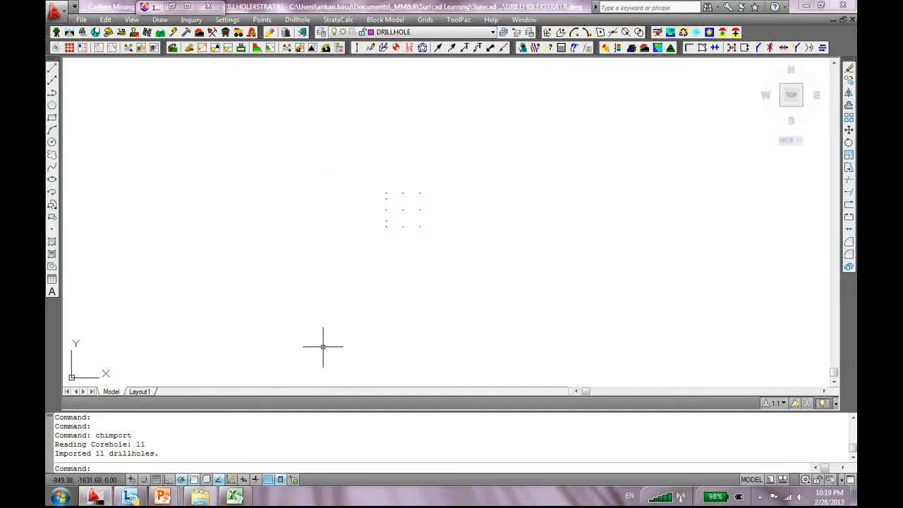
pyautogui.scroll(6, 373, 208)
pyautogui.scroll(-3, 514, 205)
pyautogui.moveTo(515, 206); pyautogui.dragTo(381, 209, button='middle')
pyautogui.scroll(2, 437, 204)
pyautogui.scroll(2, 383, 188)
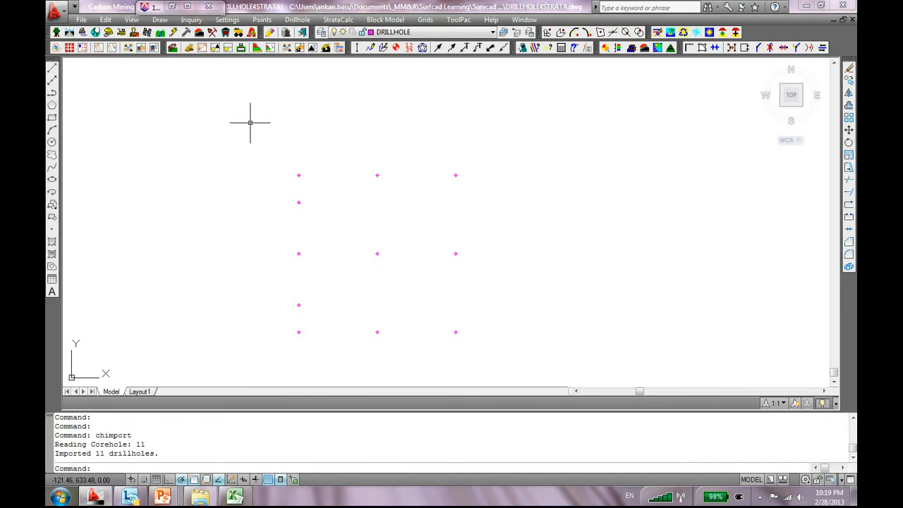
# Add Standard Drillhole Text labels 1 to 11 to all window-selected drillholes
pyautogui.click(300, 21)
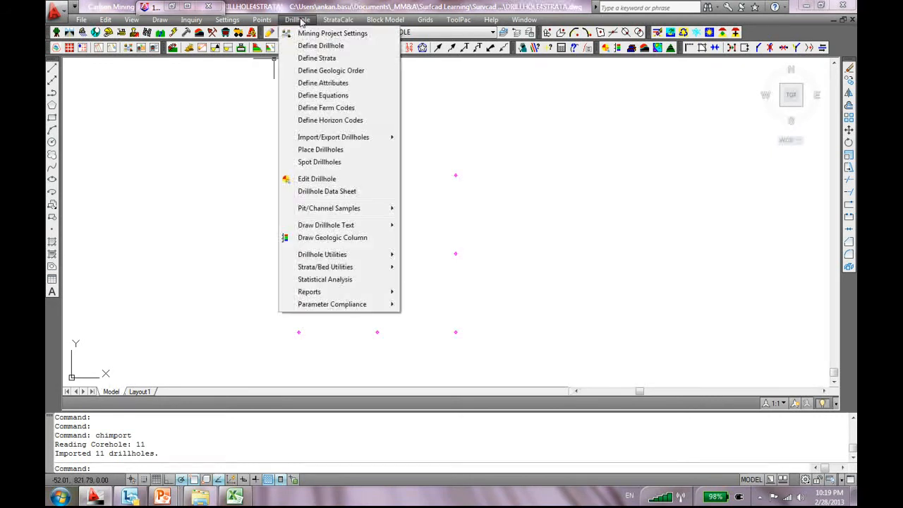
pyautogui.moveTo(335, 258)
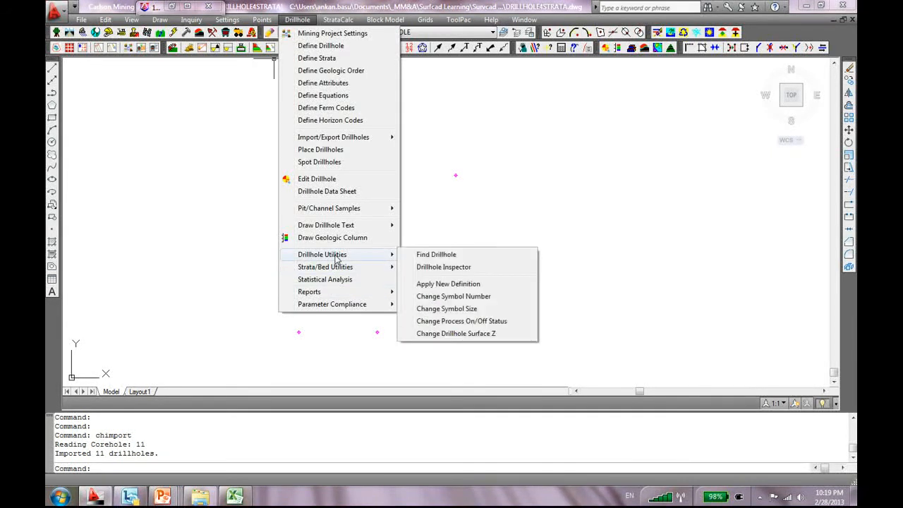
pyautogui.moveTo(343, 226)
pyautogui.click(454, 224)
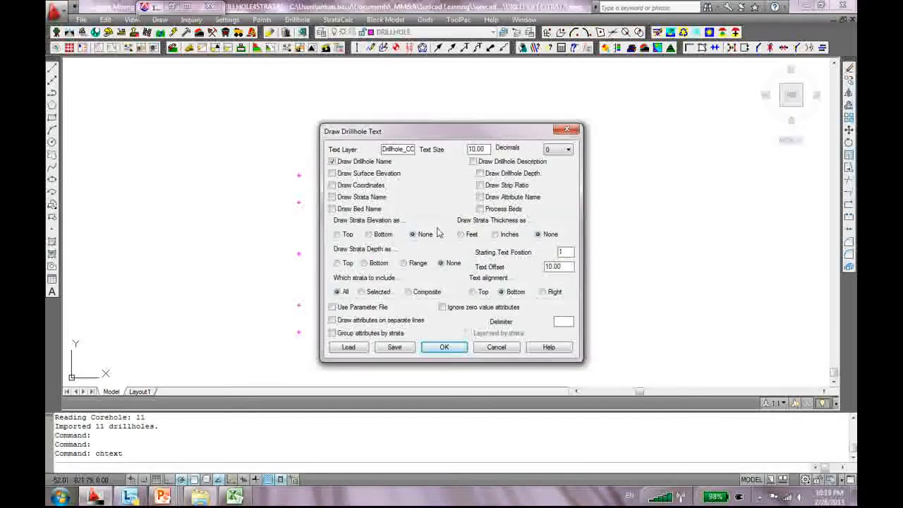
pyautogui.click(443, 346)
pyautogui.click(496, 130)
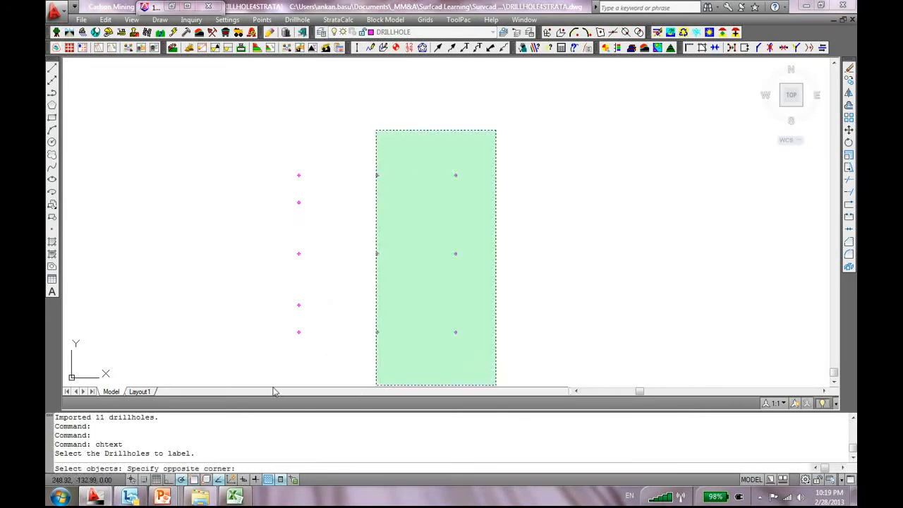
pyautogui.click(258, 351)
pyautogui.press('Return')
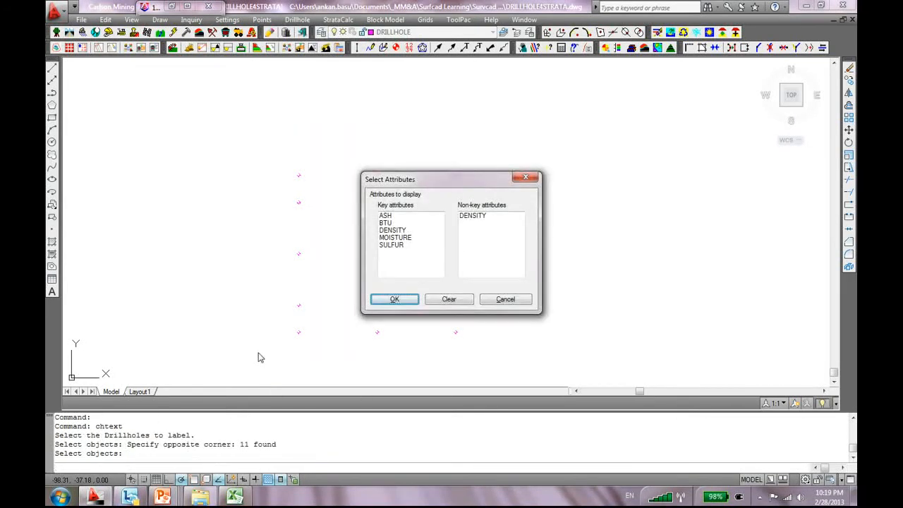
pyautogui.click(409, 299)
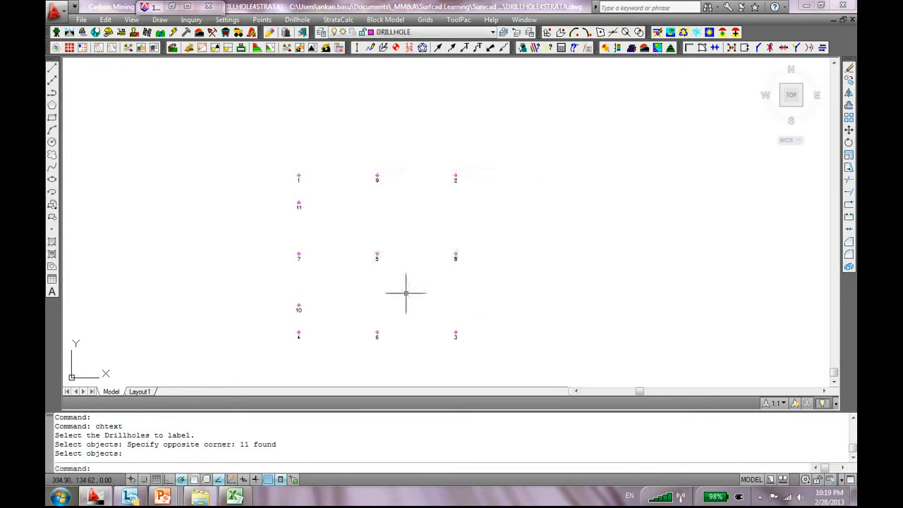
pyautogui.scroll(2, 353, 222)
pyautogui.scroll(-3, 355, 212)
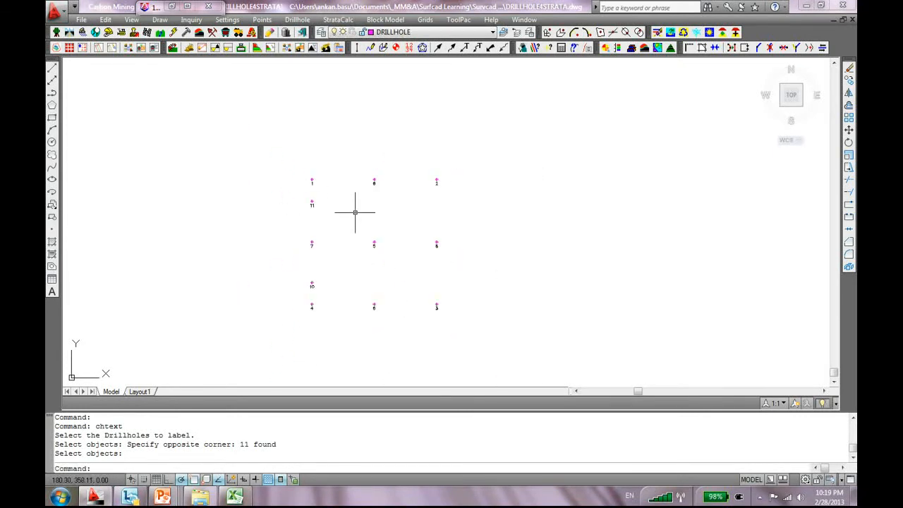
pyautogui.scroll(3, 378, 226)
pyautogui.doubleClick(237, 136)
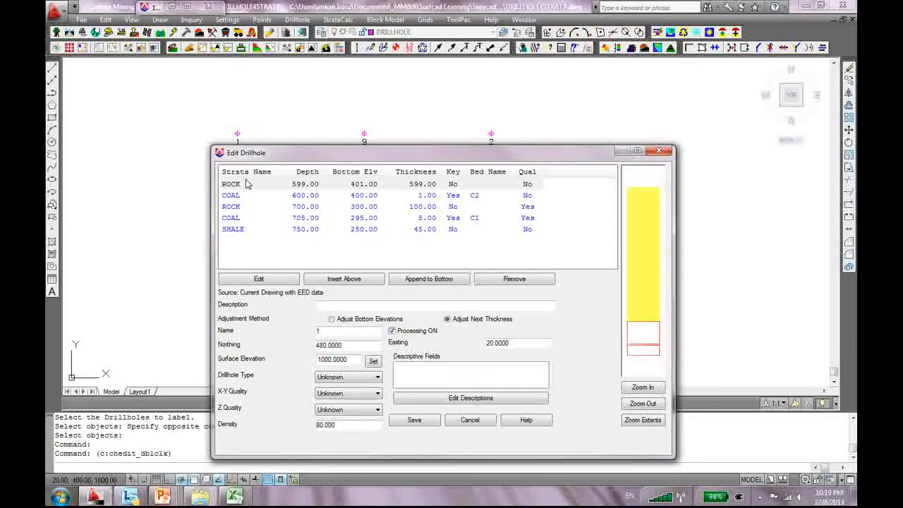
pyautogui.moveTo(289, 153); pyautogui.dragTo(383, 118)
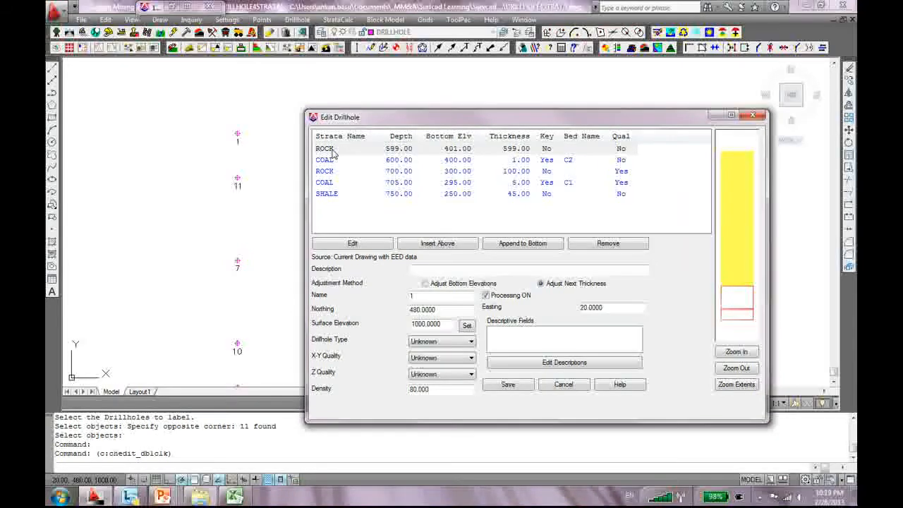
pyautogui.click(564, 182)
pyautogui.click(567, 160)
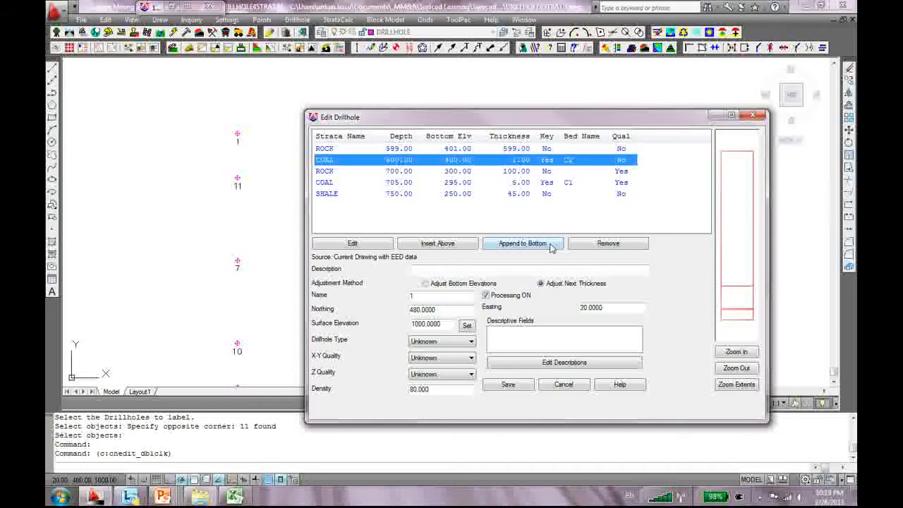
pyautogui.click(626, 183)
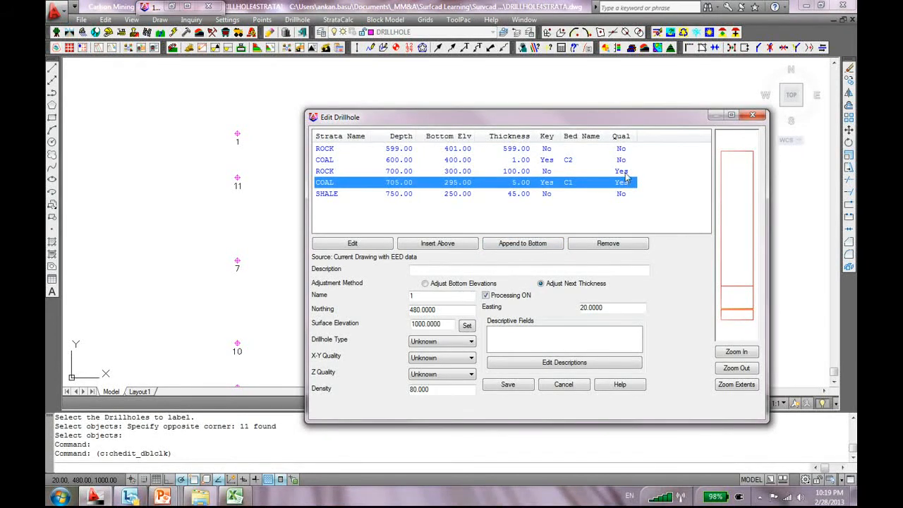
pyautogui.doubleClick(622, 183)
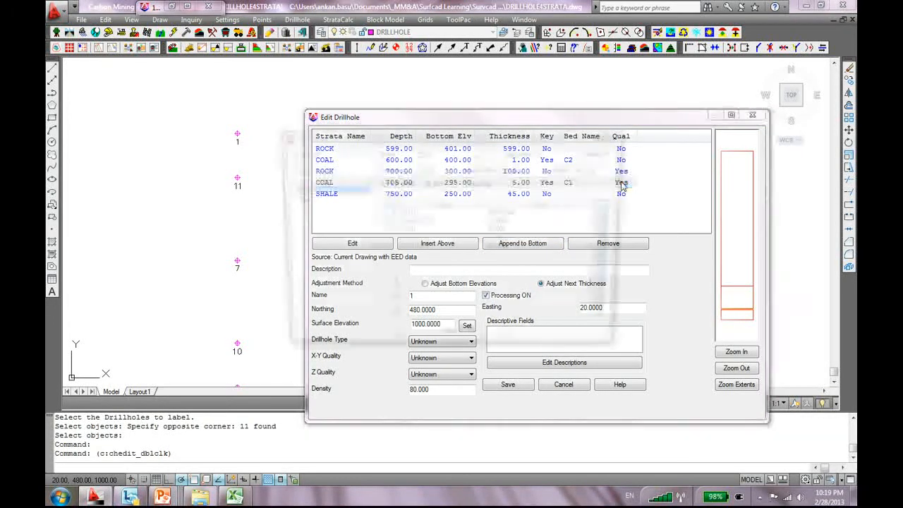
pyautogui.click(617, 136)
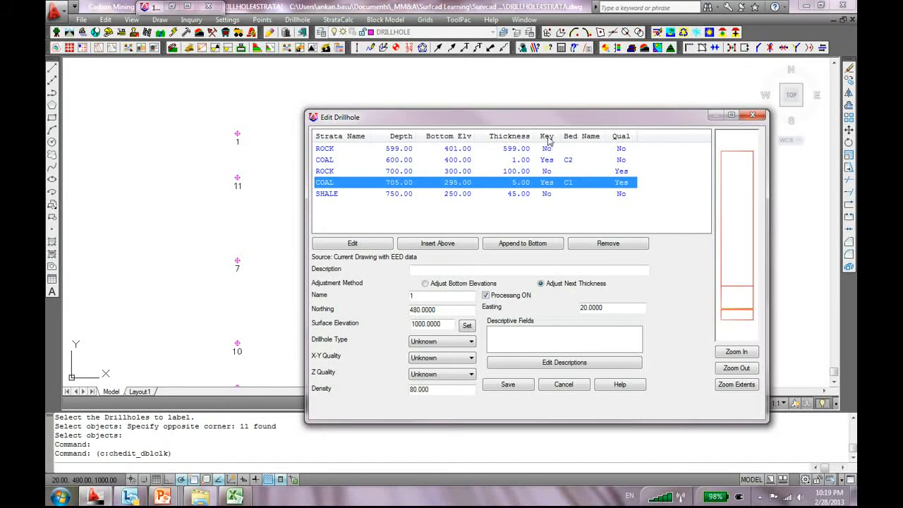
pyautogui.click(550, 163)
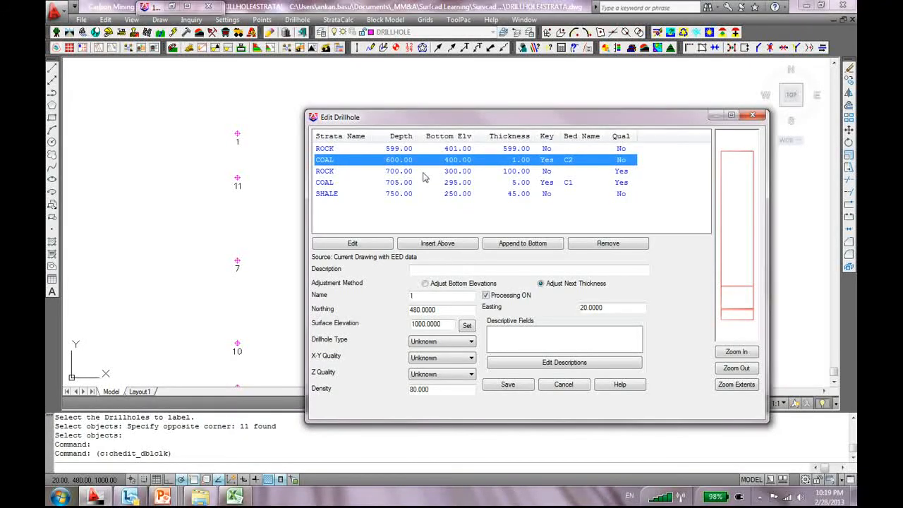
pyautogui.click(570, 192)
pyautogui.click(548, 161)
pyautogui.click(547, 149)
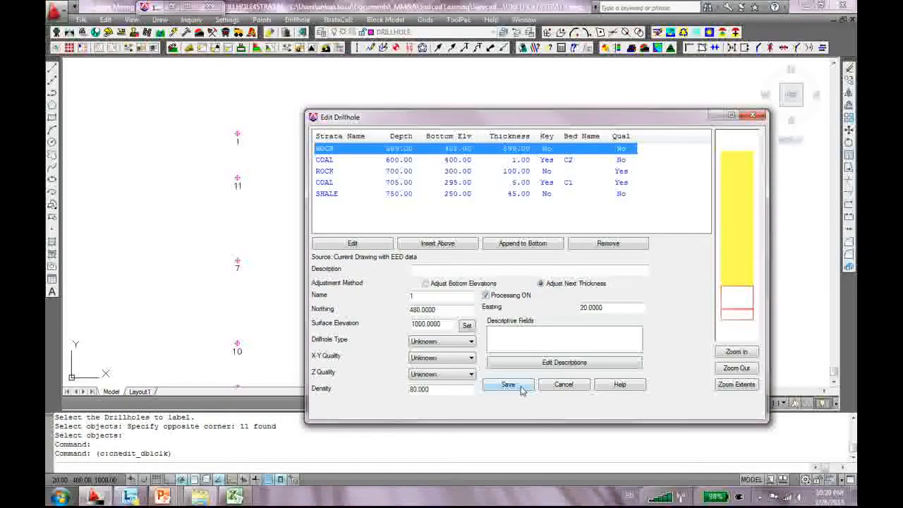
pyautogui.click(568, 387)
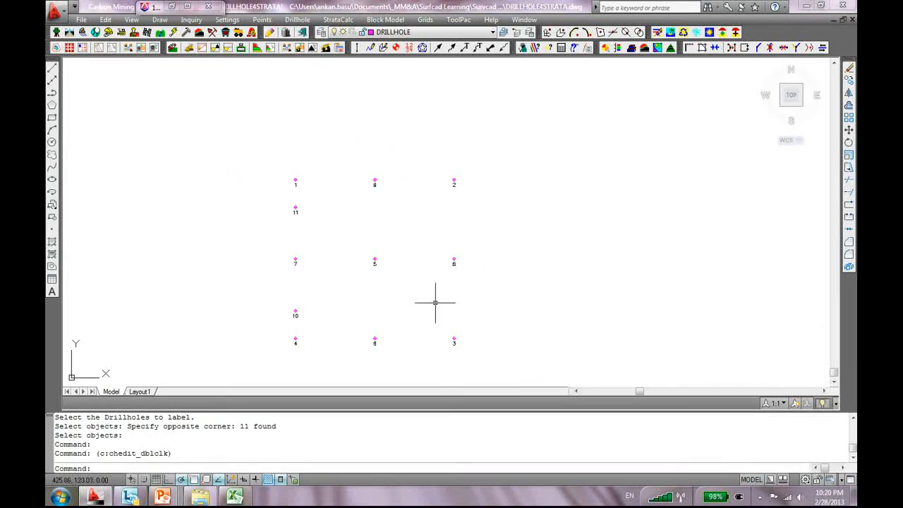
# Zoom out and pan to leave empty space around the drillhole grid, then open the Drillhole menu
pyautogui.scroll(-2, 462, 240)
pyautogui.moveTo(446, 246); pyautogui.dragTo(445, 230, button='middle')
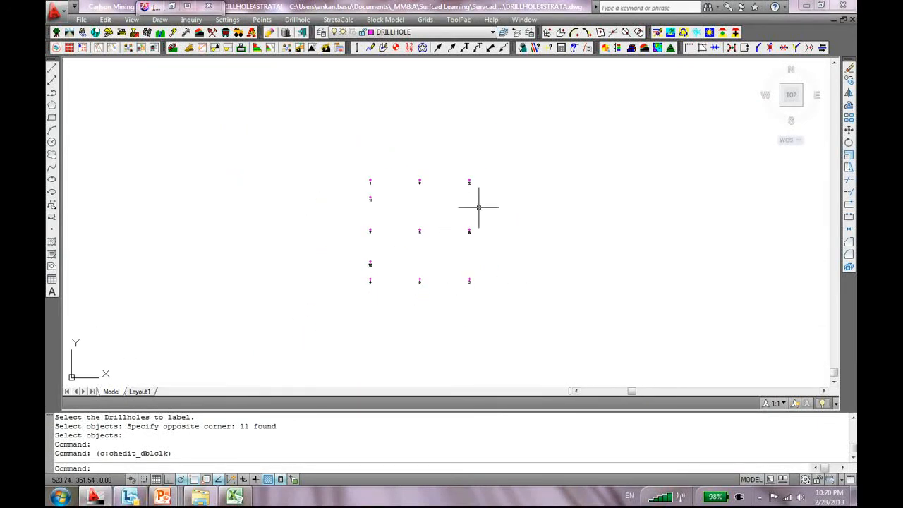
pyautogui.scroll(-2, 479, 207)
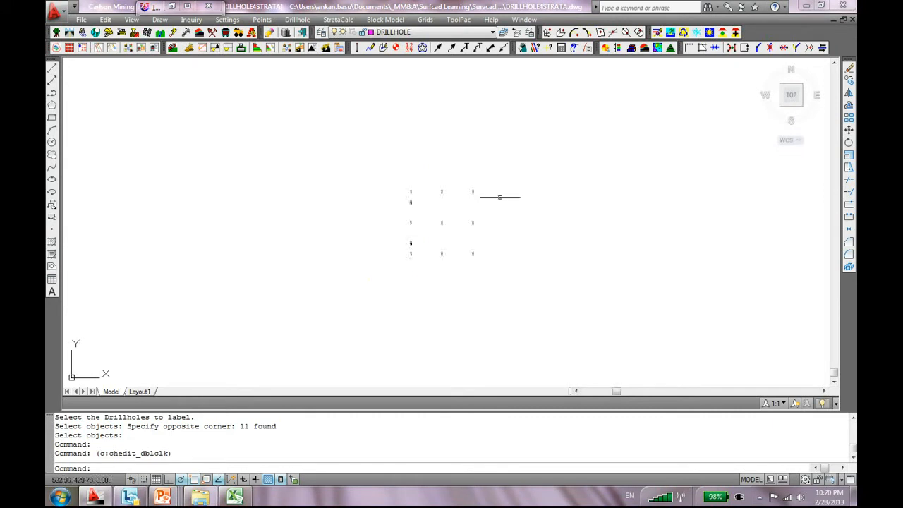
pyautogui.moveTo(512, 176); pyautogui.dragTo(490, 210, button='middle')
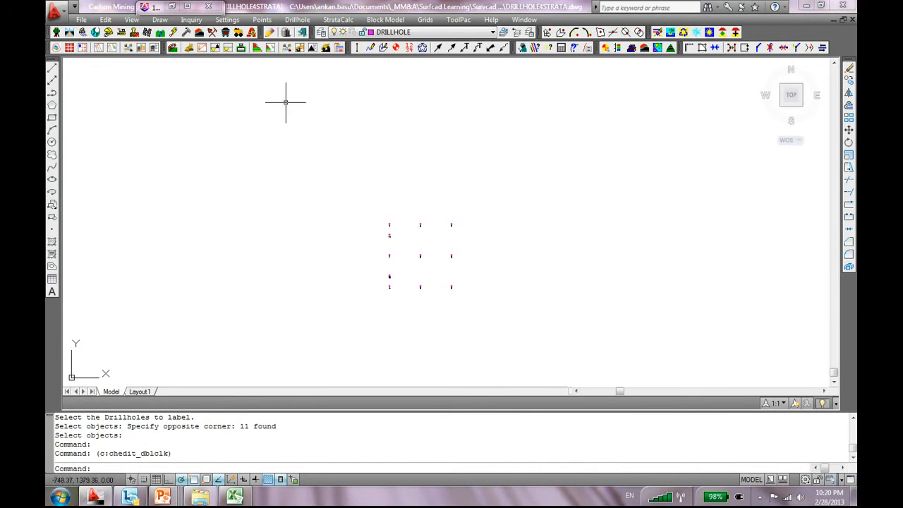
pyautogui.click(297, 20)
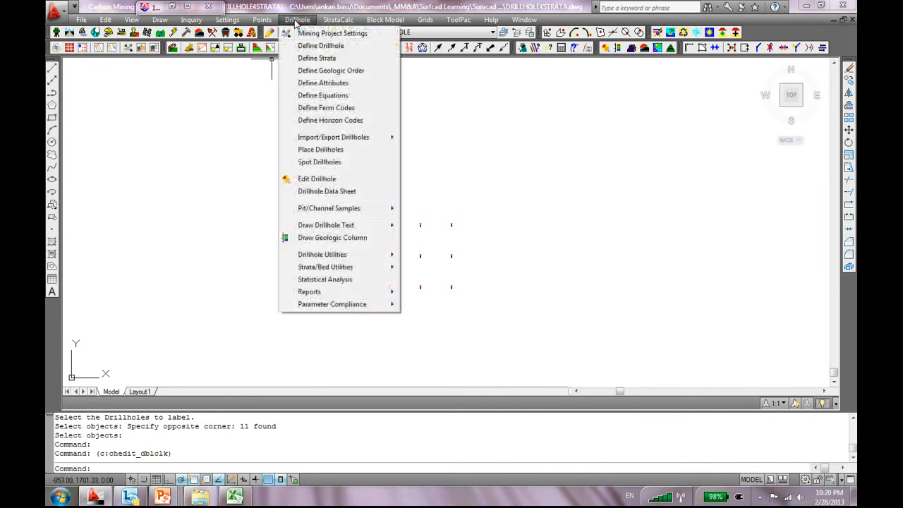
# Start Draw Geologic Column with strata range off, vertical scale 100 and strata connections on
pyautogui.click(342, 240)
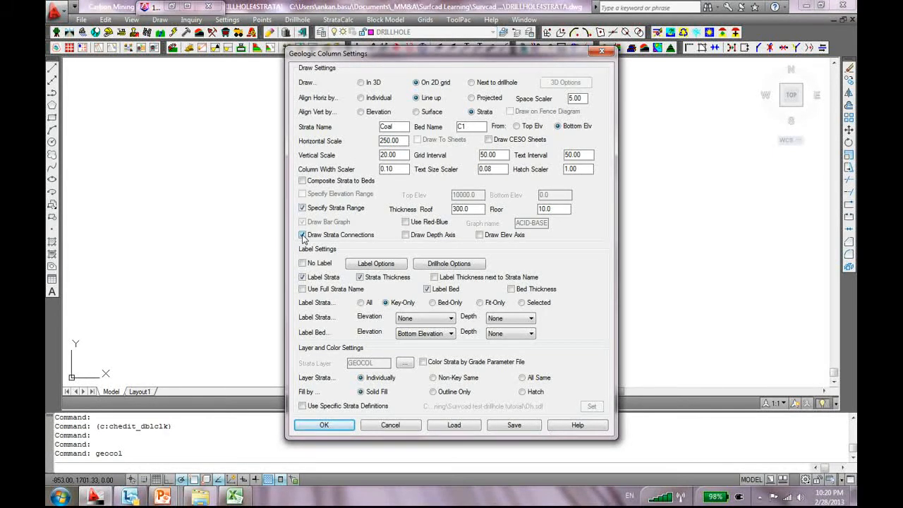
pyautogui.click(302, 207)
pyautogui.moveTo(407, 159); pyautogui.dragTo(346, 163)
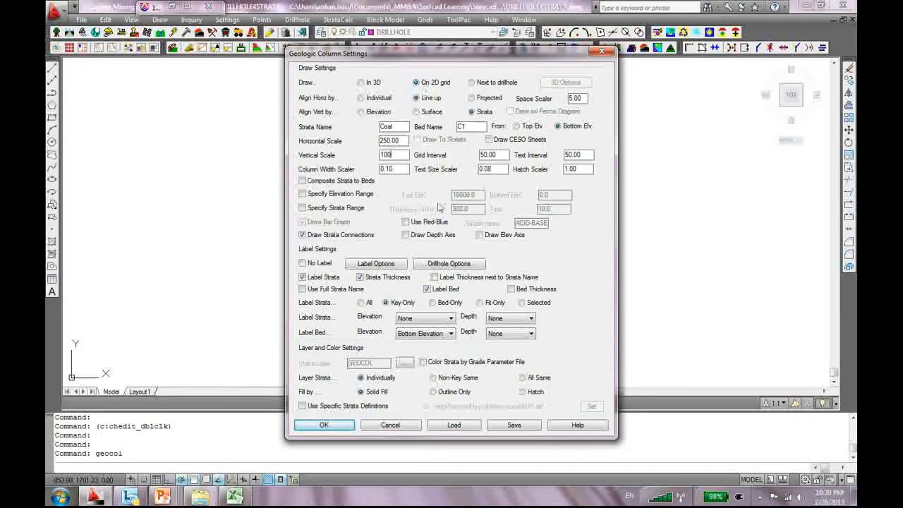
pyautogui.click(325, 426)
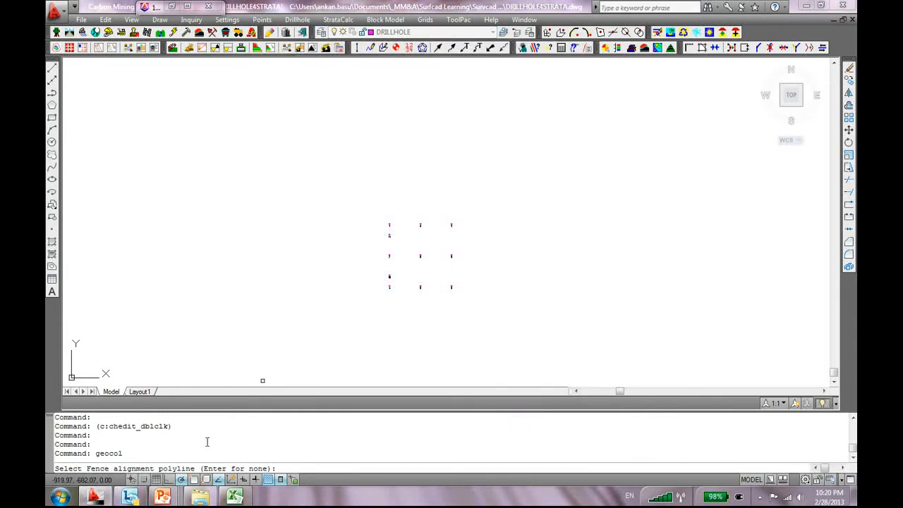
# Skip the fence alignment and window-select all 11 drillholes for columns
pyautogui.press('Return')
pyautogui.click(515, 177)
pyautogui.click(314, 360)
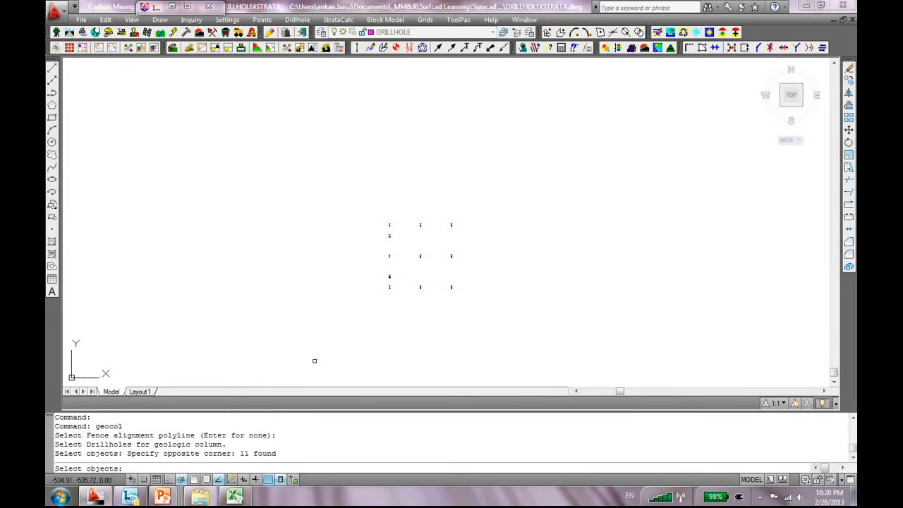
pyautogui.press('Return')
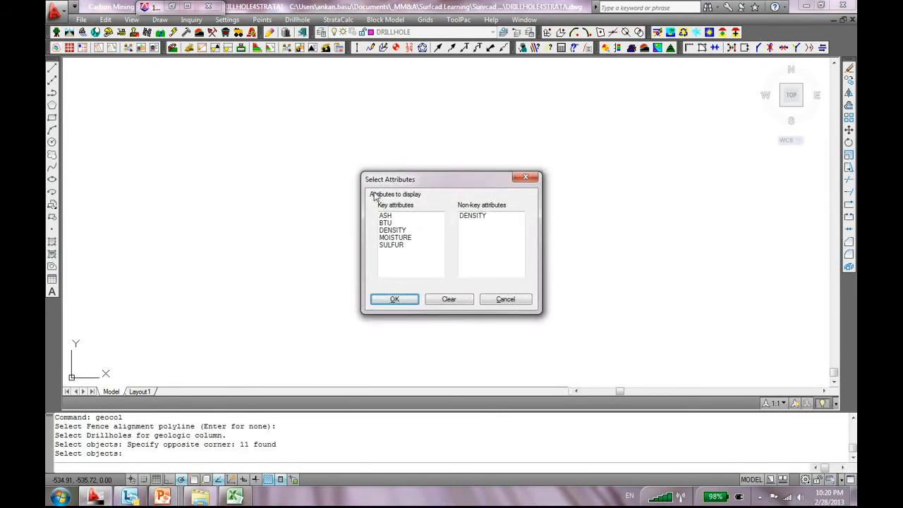
# Show SULFUR on the columns and connect only the COAL C1 seam
pyautogui.click(392, 245)
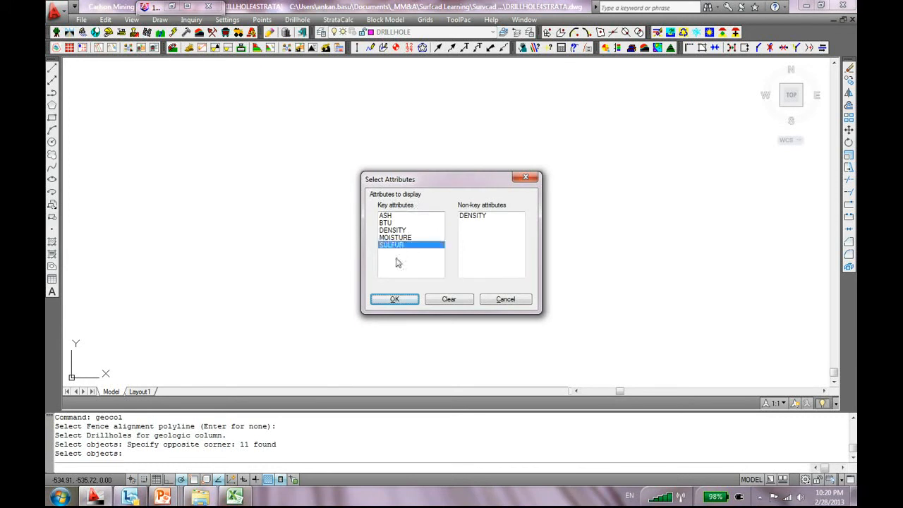
pyautogui.click(395, 299)
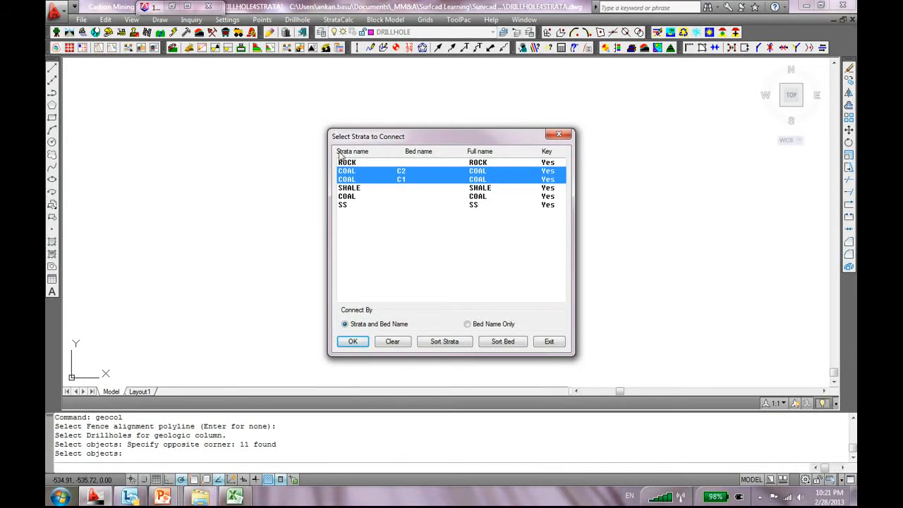
pyautogui.click(360, 181)
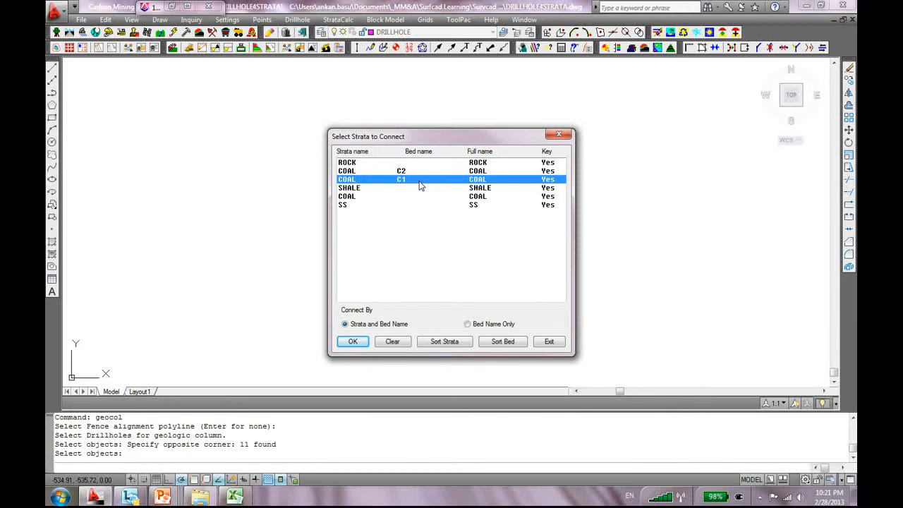
pyautogui.click(353, 341)
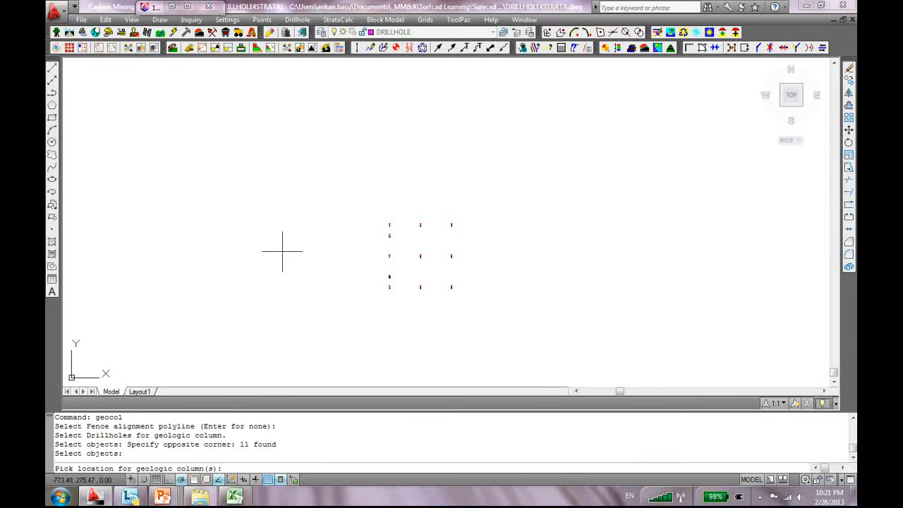
pyautogui.click(255, 145)
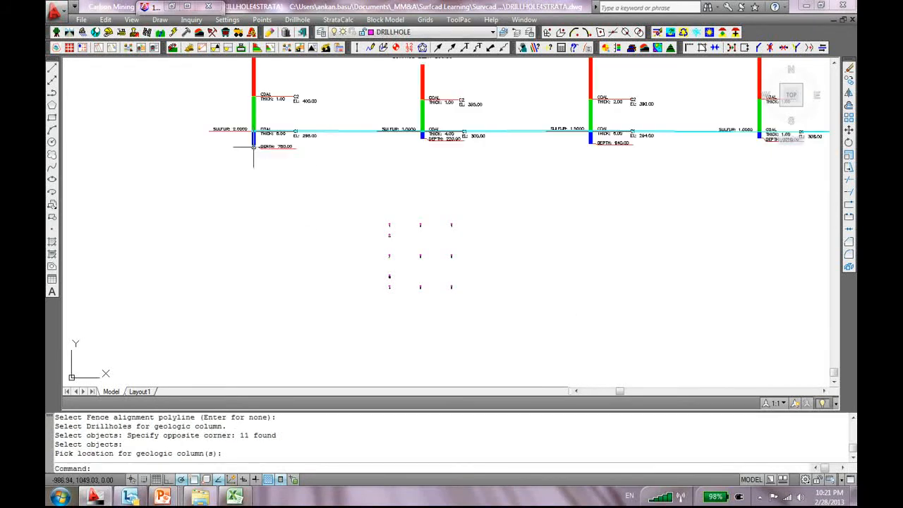
pyautogui.scroll(-2, 291, 204)
pyautogui.scroll(8, 419, 170)
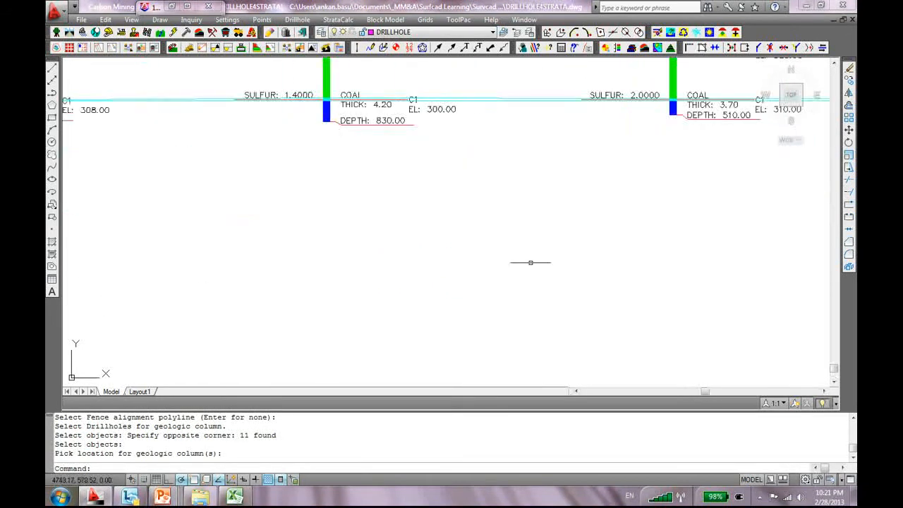
pyautogui.scroll(-4, 321, 141)
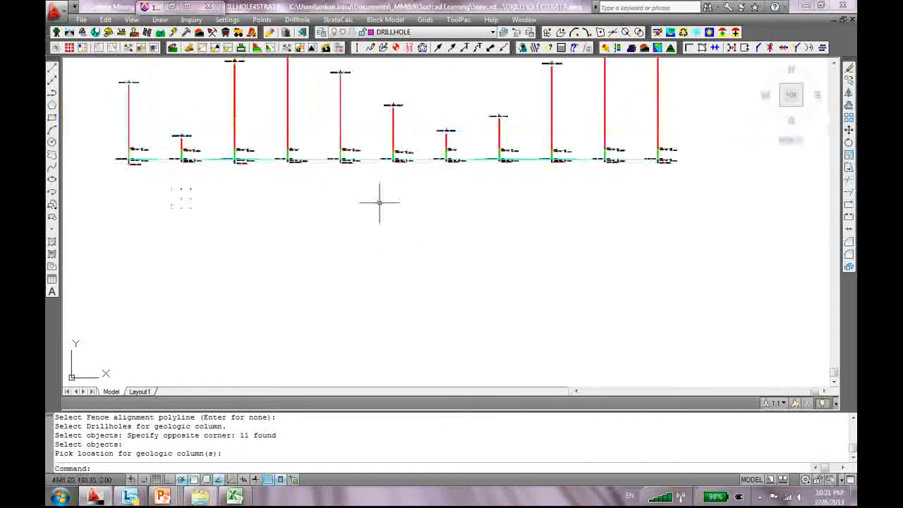
pyautogui.scroll(6, 203, 261)
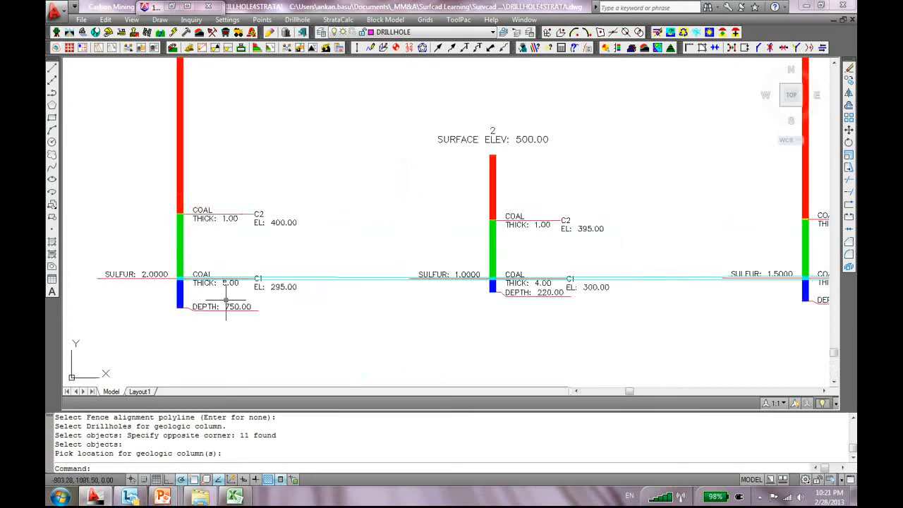
pyautogui.moveTo(203, 258); pyautogui.dragTo(266, 218, button='middle')
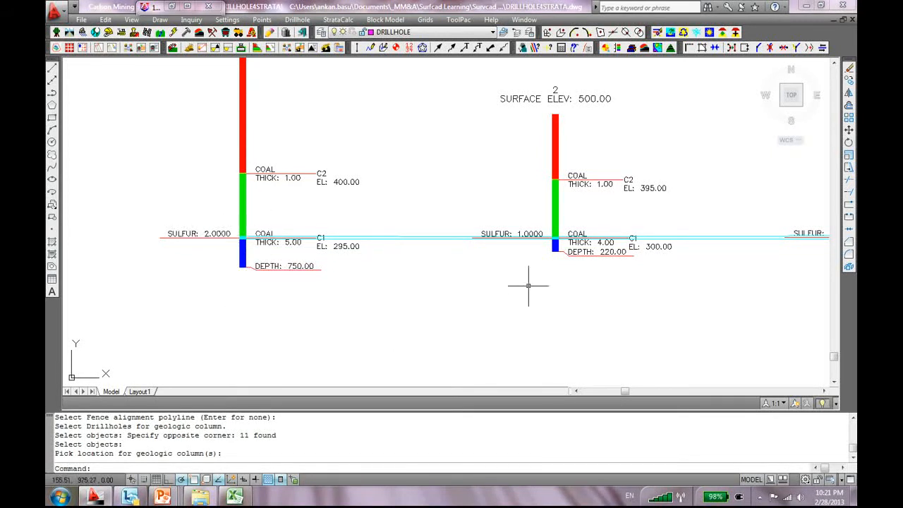
pyautogui.moveTo(564, 318); pyautogui.dragTo(503, 308, button='middle')
pyautogui.scroll(-3, 494, 314)
pyautogui.moveTo(614, 316); pyautogui.dragTo(425, 284, button='middle')
pyautogui.moveTo(629, 270); pyautogui.dragTo(400, 276, button='middle')
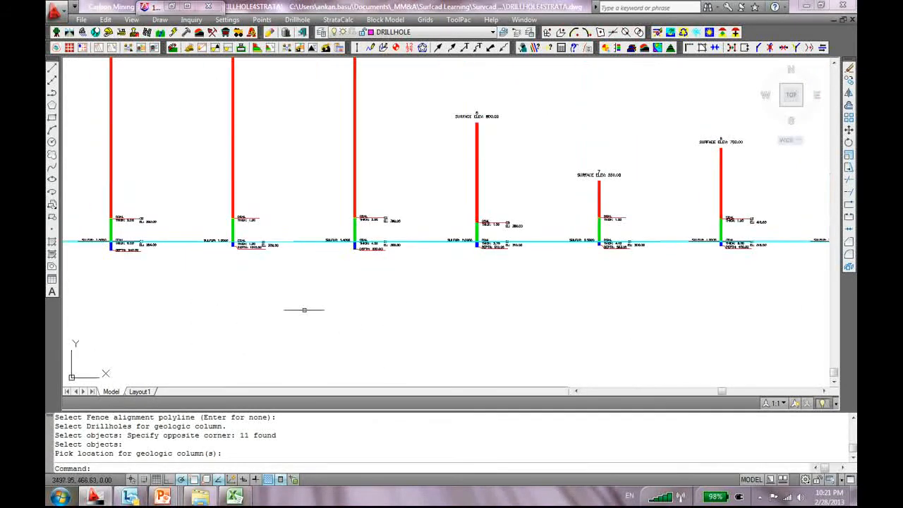
pyautogui.moveTo(614, 300); pyautogui.dragTo(516, 297, button='middle')
pyautogui.moveTo(608, 280); pyautogui.dragTo(428, 264, button='middle')
pyautogui.moveTo(604, 303); pyautogui.dragTo(518, 297, button='middle')
pyautogui.moveTo(442, 296); pyautogui.dragTo(393, 294, button='middle')
pyautogui.scroll(6, 327, 214)
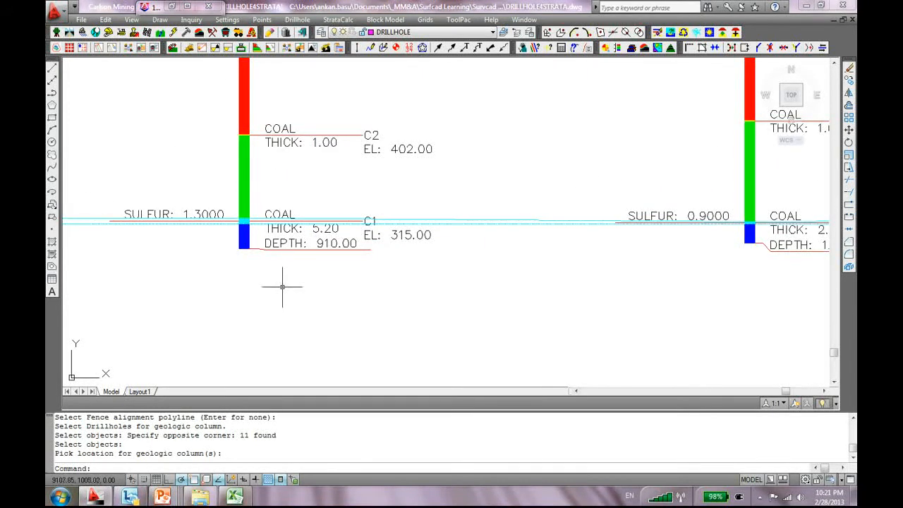
pyautogui.scroll(-3, 282, 287)
pyautogui.scroll(2, 237, 293)
pyautogui.moveTo(257, 294); pyautogui.dragTo(435, 318, button='middle')
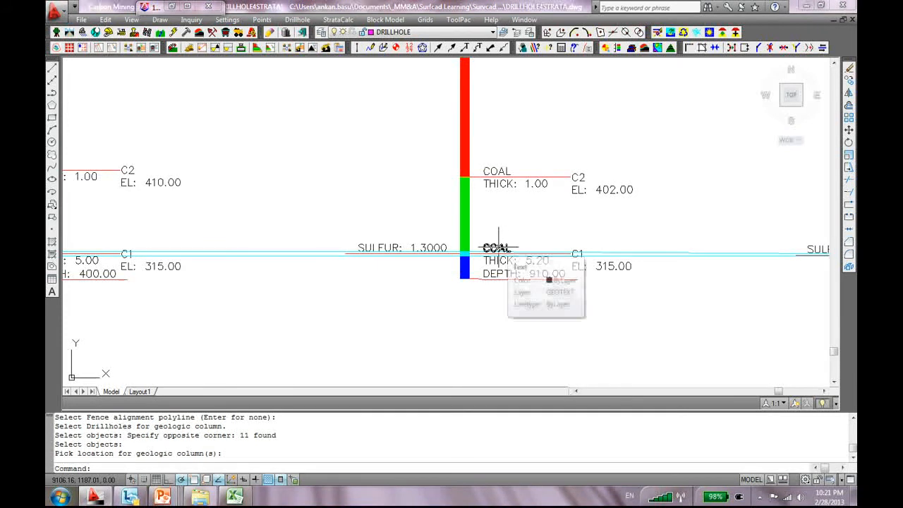
pyautogui.scroll(-4, 498, 248)
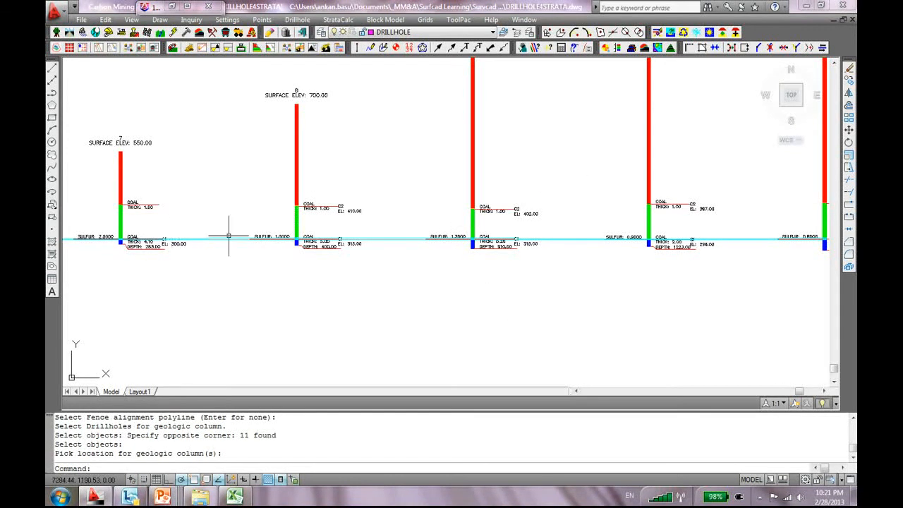
pyautogui.moveTo(275, 284); pyautogui.dragTo(485, 298, button='middle')
pyautogui.moveTo(397, 297); pyautogui.dragTo(516, 304, button='middle')
pyautogui.scroll(-2, 318, 280)
pyautogui.moveTo(225, 308); pyautogui.dragTo(327, 303, button='middle')
pyautogui.scroll(3, 202, 257)
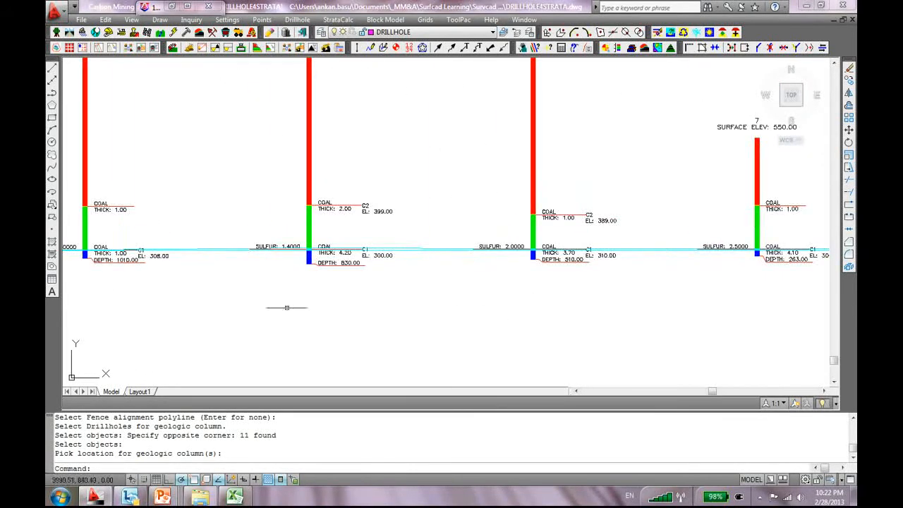
pyautogui.scroll(-2, 522, 293)
pyautogui.scroll(2, 639, 238)
pyautogui.scroll(9, 639, 238)
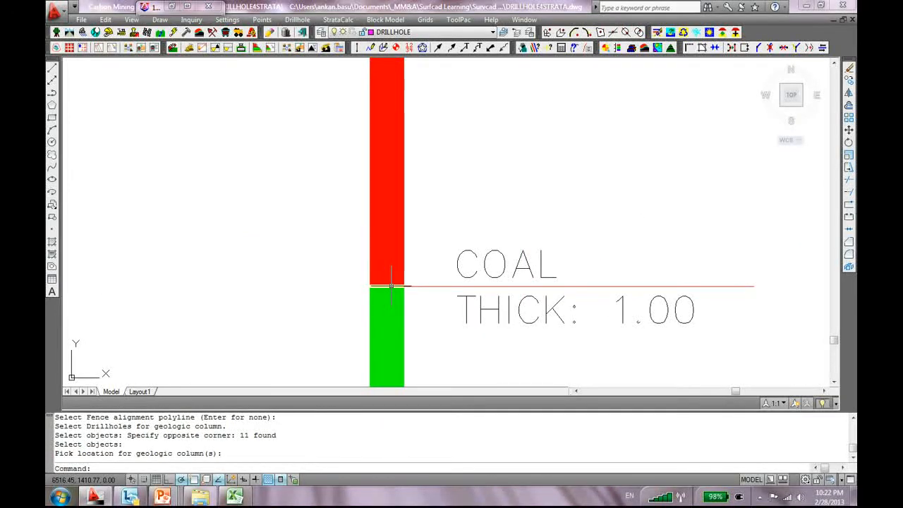
pyautogui.scroll(-9, 672, 213)
pyautogui.moveTo(749, 250); pyautogui.dragTo(719, 256, button='middle')
pyautogui.moveTo(778, 187); pyautogui.dragTo(524, 209, button='middle')
pyautogui.scroll(-6, 670, 209)
pyautogui.moveTo(729, 191); pyautogui.dragTo(630, 192, button='middle')
pyautogui.scroll(6, 356, 244)
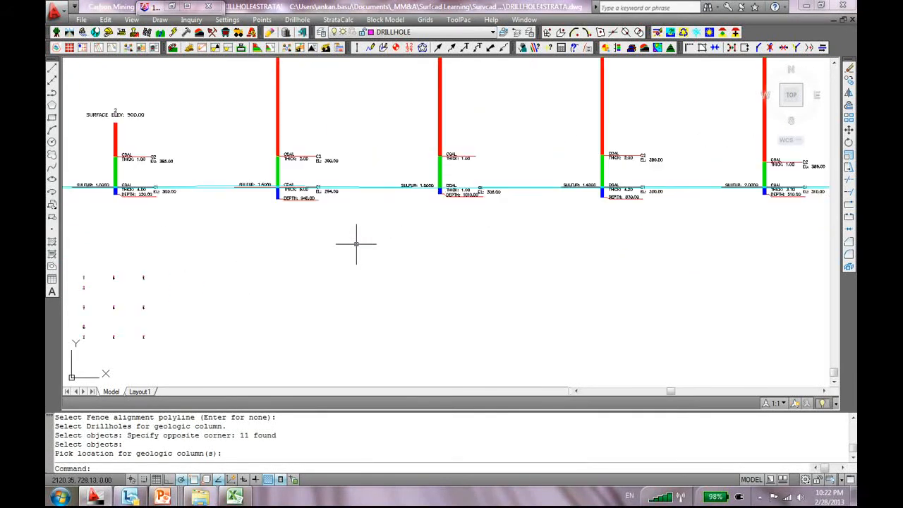
pyautogui.scroll(-2, 356, 244)
pyautogui.scroll(4, 452, 194)
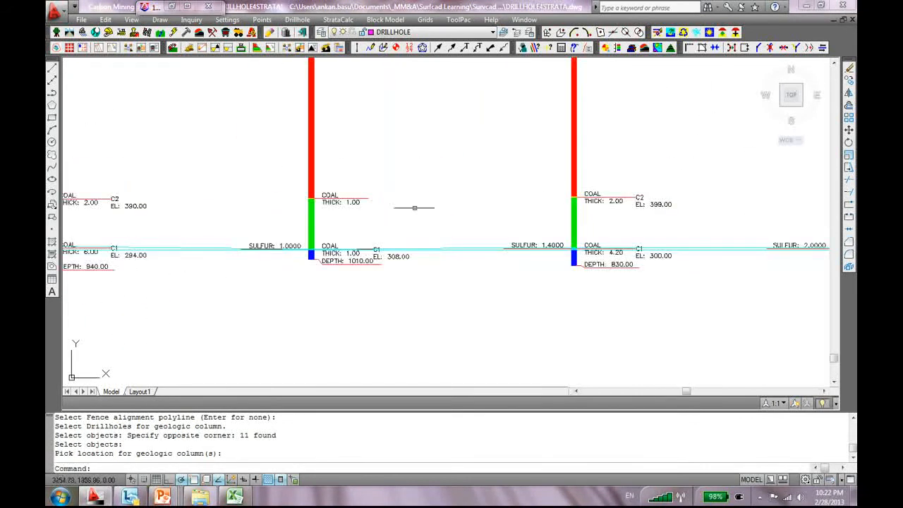
pyautogui.moveTo(227, 222)
pyautogui.mouseDown(button='middle')
pyautogui.moveTo(420, 212)
pyautogui.moveTo(411, 217)
pyautogui.mouseUp(button='middle')
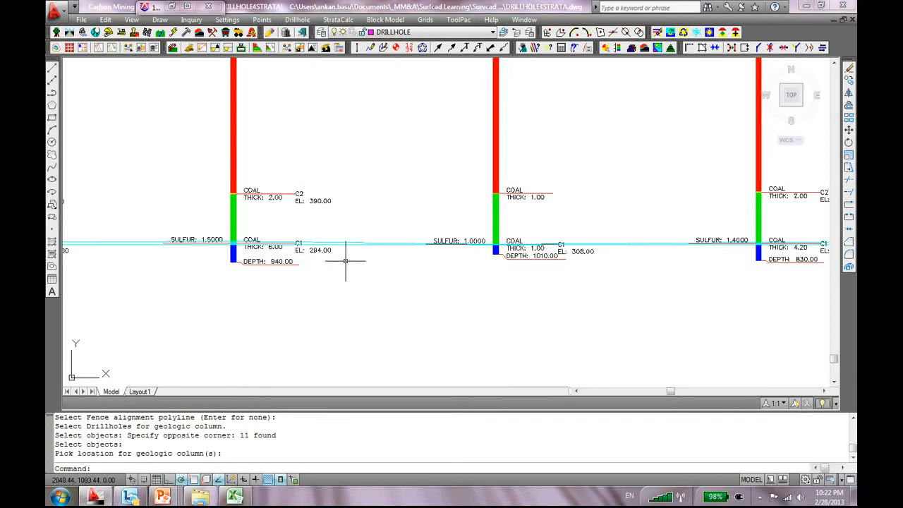
pyautogui.scroll(3, 279, 284)
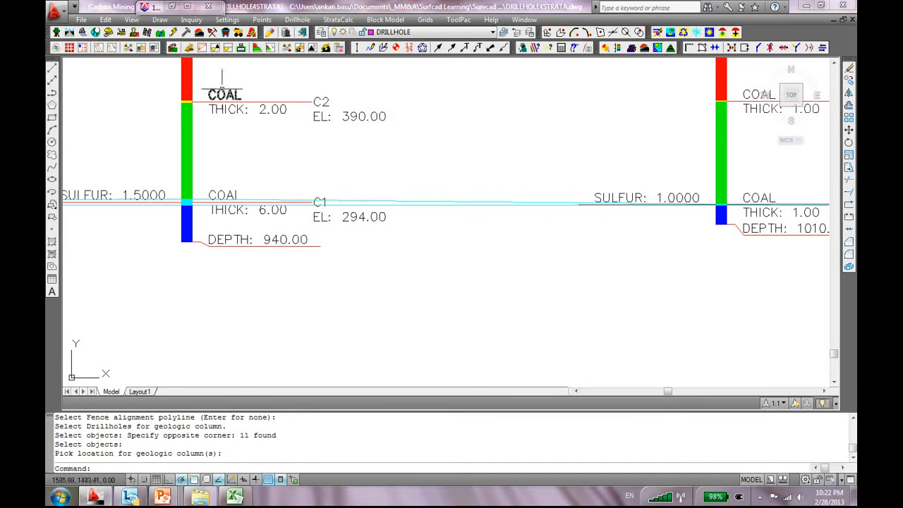
pyautogui.scroll(-5, 457, 242)
pyautogui.moveTo(553, 201)
pyautogui.mouseDown(button='middle')
pyautogui.moveTo(490, 189)
pyautogui.moveTo(441, 342)
pyautogui.mouseUp(button='middle')
pyautogui.scroll(-4, 481, 205)
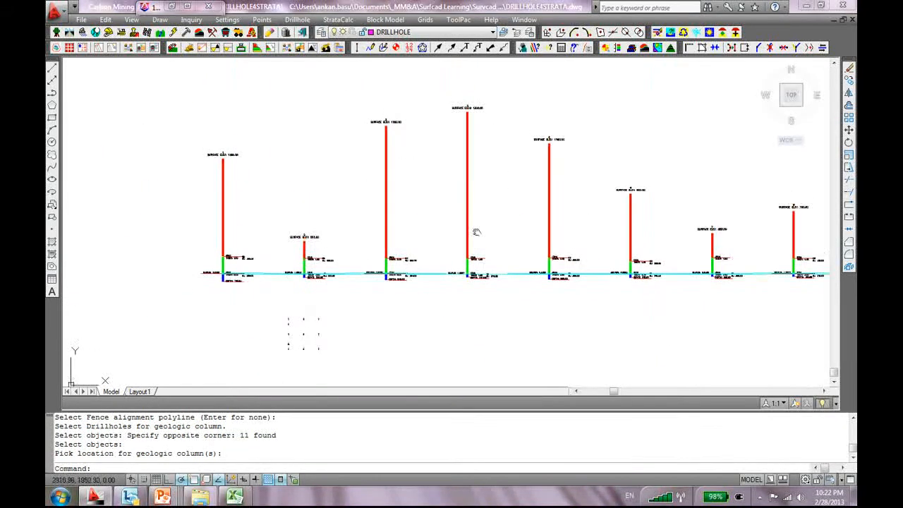
pyautogui.scroll(5, 470, 111)
pyautogui.scroll(-4, 529, 212)
pyautogui.moveTo(540, 242); pyautogui.dragTo(506, 151, button='middle')
pyautogui.scroll(3, 494, 210)
pyautogui.scroll(3, 495, 217)
pyautogui.moveTo(464, 220); pyautogui.dragTo(468, 200, button='middle')
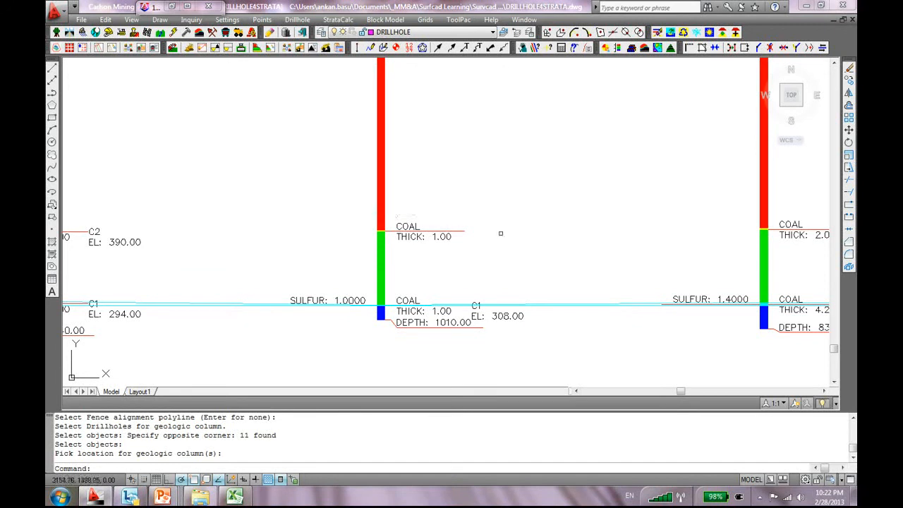
pyautogui.scroll(-2, 574, 230)
pyautogui.moveTo(640, 249); pyautogui.dragTo(363, 227, button='middle')
pyautogui.scroll(-2, 371, 234)
pyautogui.moveTo(423, 284); pyautogui.dragTo(516, 211, button='middle')
pyautogui.scroll(-4, 423, 277)
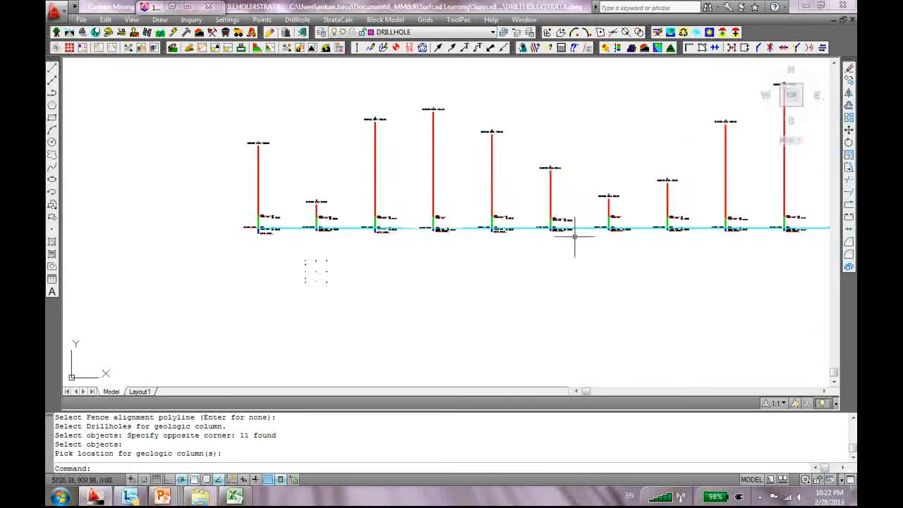
pyautogui.scroll(7, 268, 258)
pyautogui.moveTo(438, 288); pyautogui.dragTo(423, 242, button='middle')
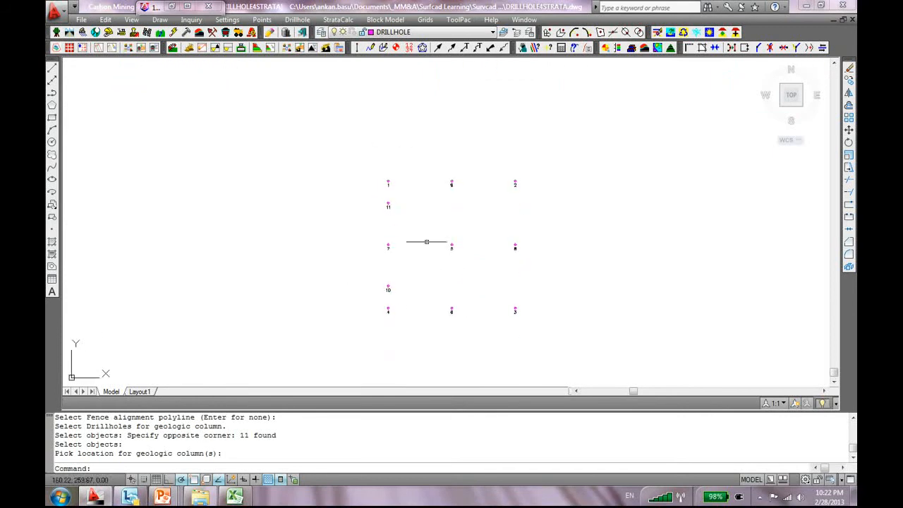
pyautogui.scroll(3, 411, 322)
pyautogui.scroll(2, 345, 296)
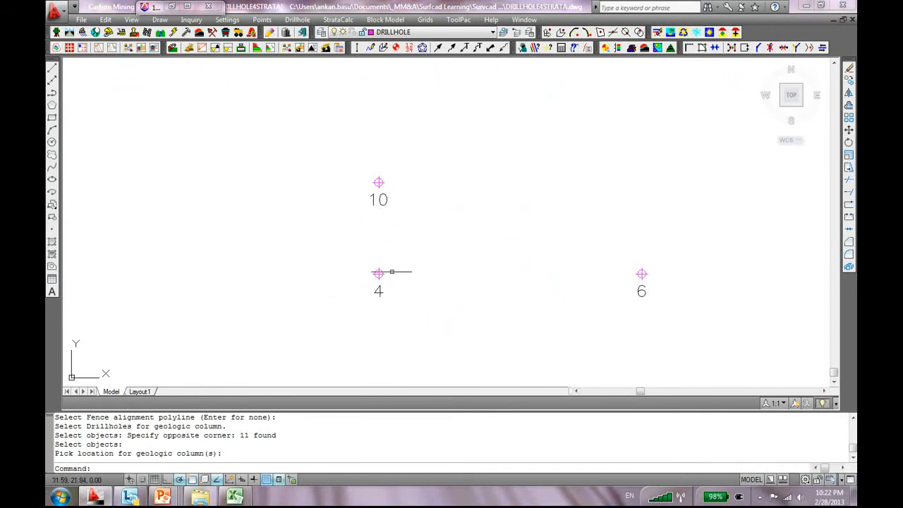
pyautogui.doubleClick(378, 275)
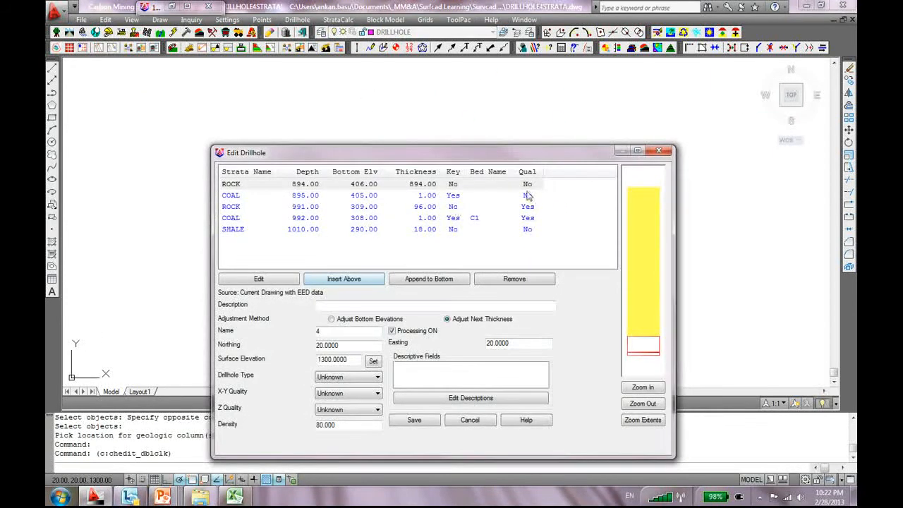
pyautogui.click(477, 201)
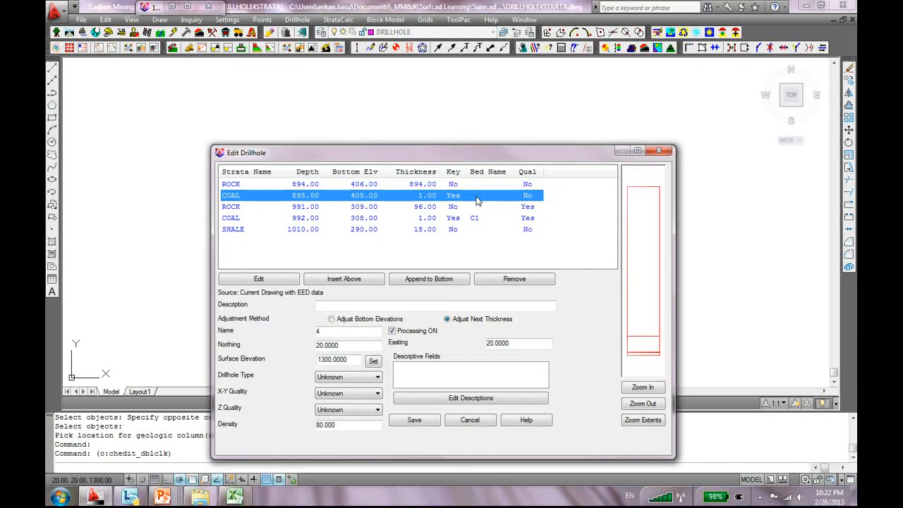
pyautogui.click(666, 157)
pyautogui.scroll(-4, 510, 247)
# Pan and zoom to bring the whole row of geologic columns into view
pyautogui.moveTo(410, 181); pyautogui.dragTo(381, 180, button='middle')
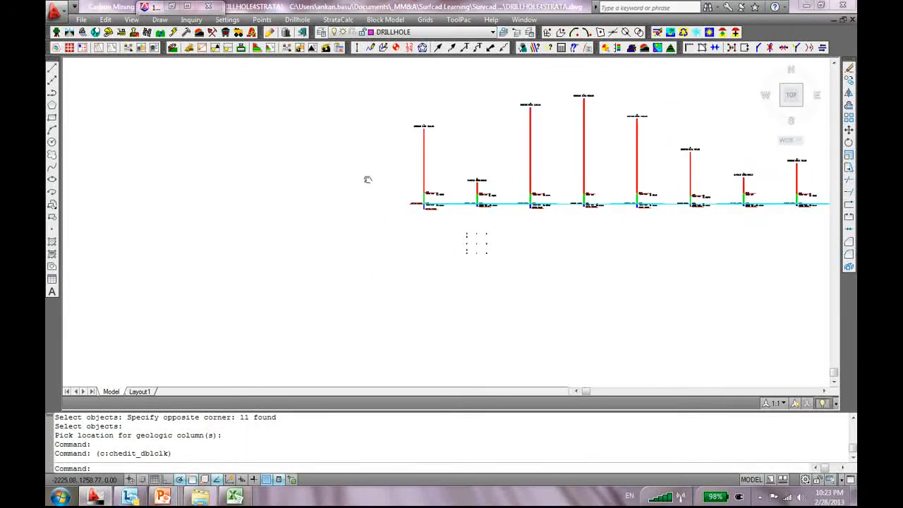
pyautogui.scroll(6, 534, 195)
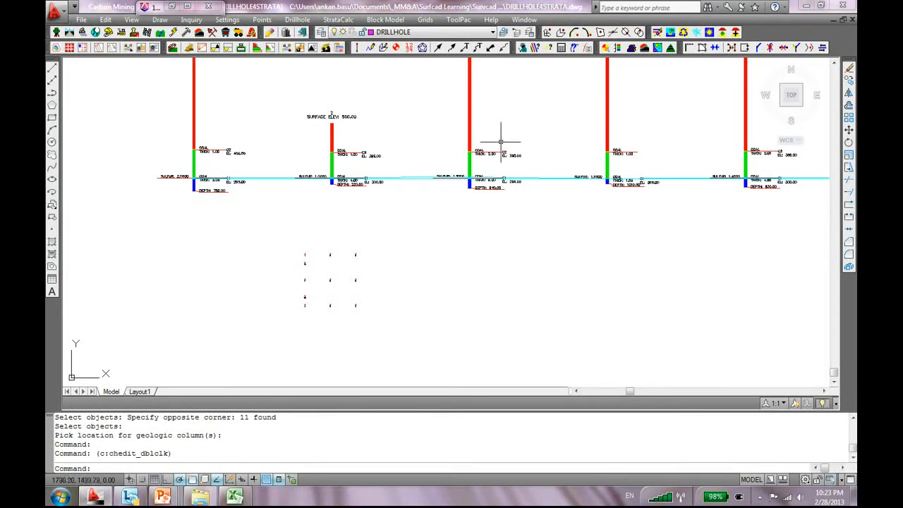
pyautogui.scroll(-2, 502, 141)
pyautogui.scroll(3, 290, 221)
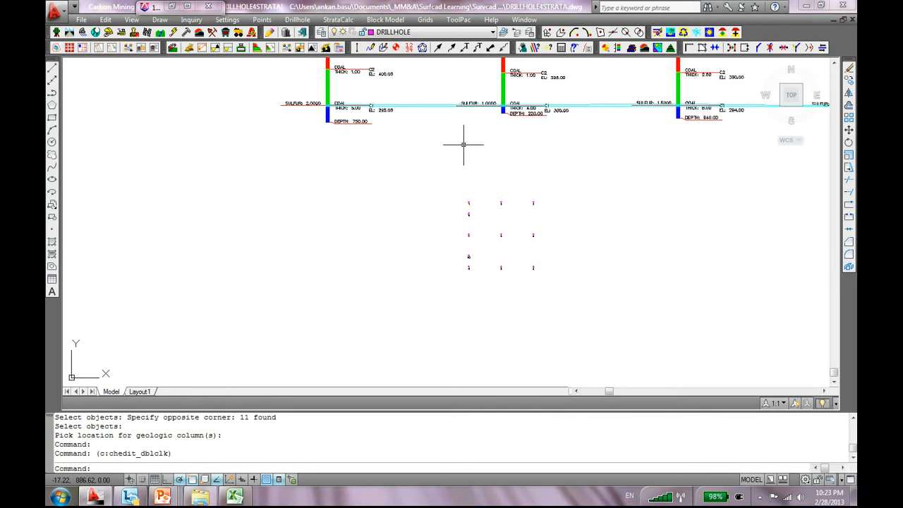
pyautogui.scroll(-8, 463, 144)
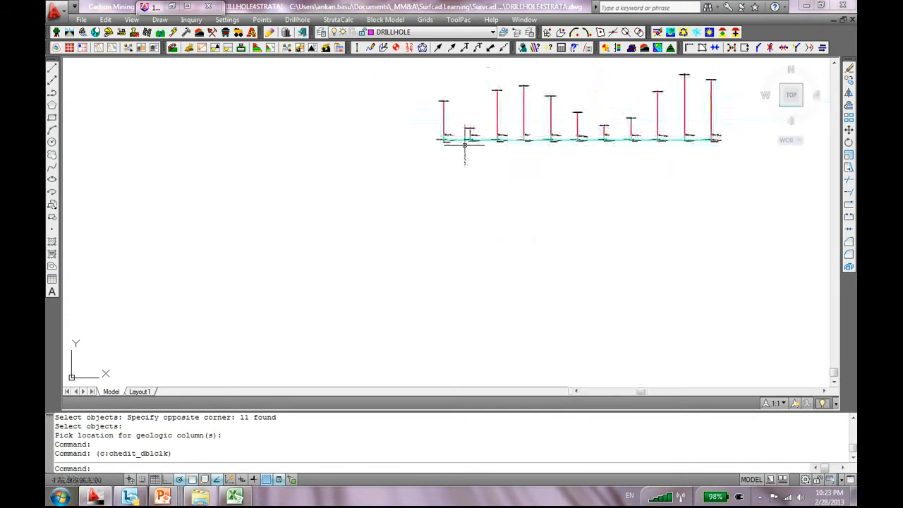
pyautogui.moveTo(599, 181)
pyautogui.mouseDown(button='middle')
pyautogui.moveTo(456, 288)
pyautogui.moveTo(451, 224)
pyautogui.mouseUp(button='middle')
pyautogui.scroll(1, 465, 220)
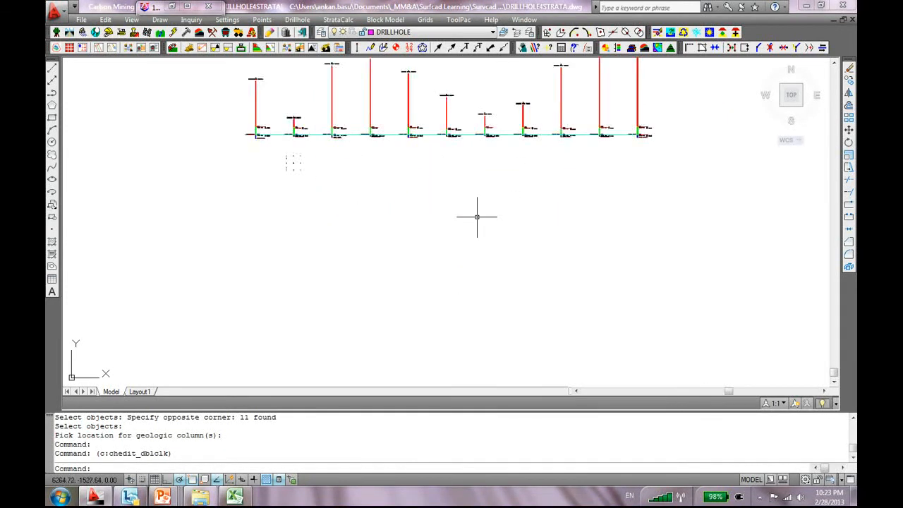
pyautogui.scroll(-3, 456, 160)
pyautogui.scroll(2, 439, 169)
pyautogui.moveTo(439, 169); pyautogui.dragTo(453, 241, button='middle')
pyautogui.scroll(1, 528, 262)
pyautogui.scroll(-3, 574, 258)
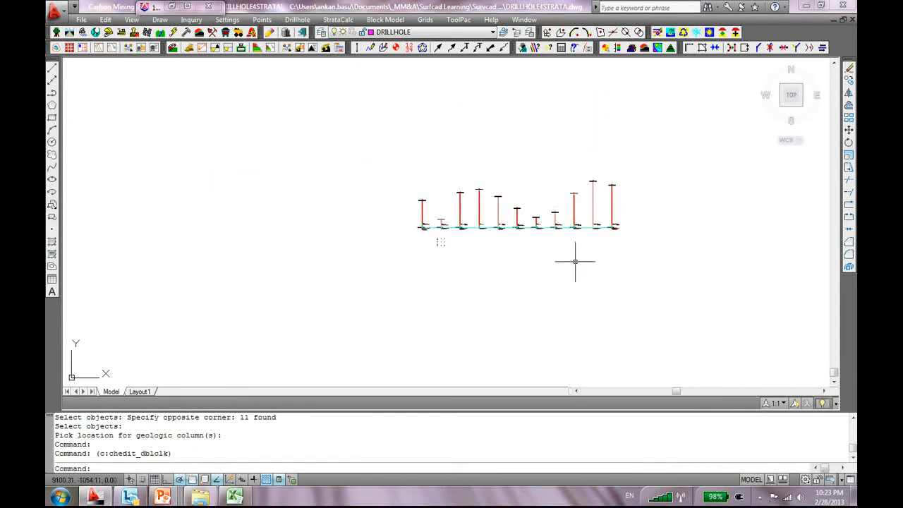
# Window-select all 294 geologic column objects and delete them, leaving the collar points
pyautogui.click(652, 165)
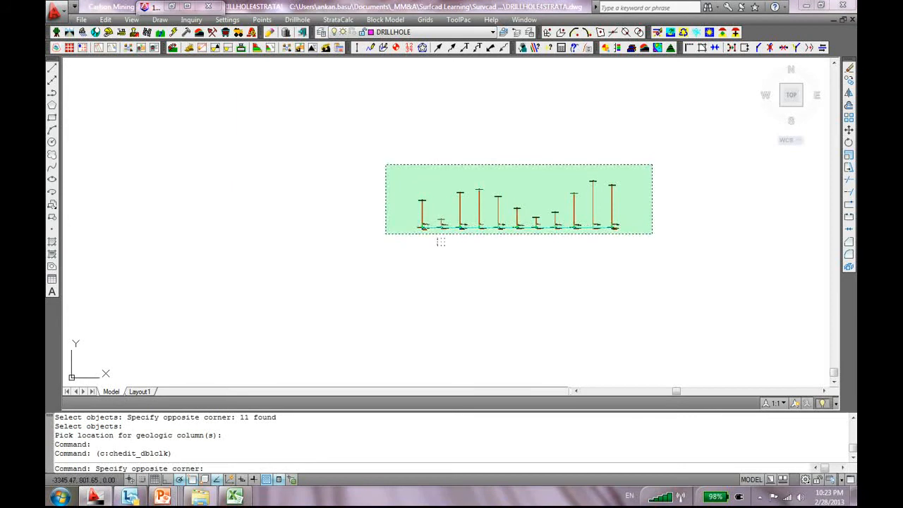
pyautogui.scroll(2, 452, 241)
pyautogui.click(388, 232)
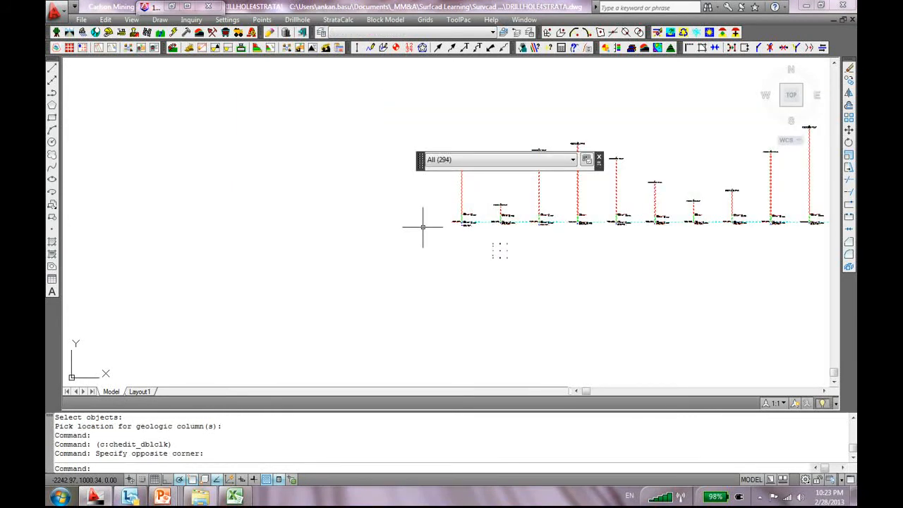
pyautogui.press('Delete')
pyautogui.scroll(5, 540, 264)
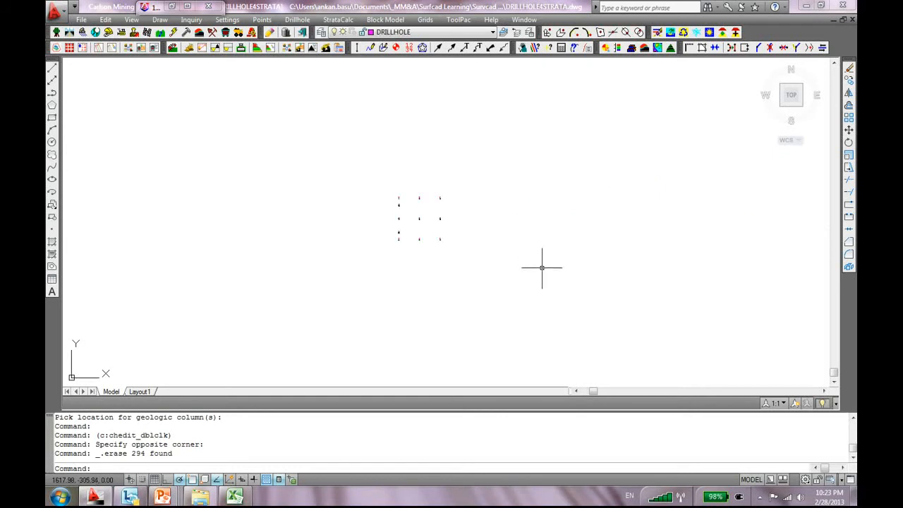
pyautogui.scroll(3, 356, 96)
pyautogui.moveTo(357, 96); pyautogui.dragTo(425, 129, button='middle')
pyautogui.scroll(-4, 499, 255)
pyautogui.moveTo(499, 255); pyautogui.dragTo(516, 215, button='middle')
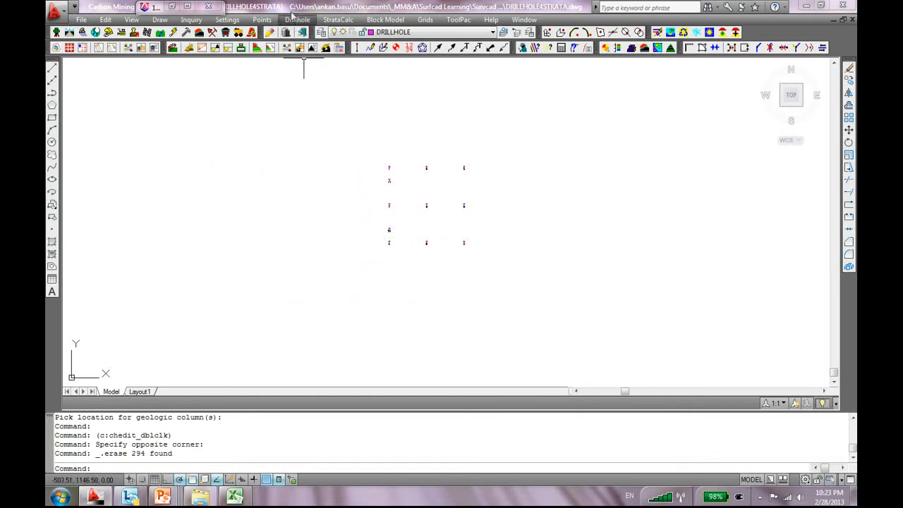
# Open Define Strata and maximize the Strata Definitions window
pyautogui.click(295, 21)
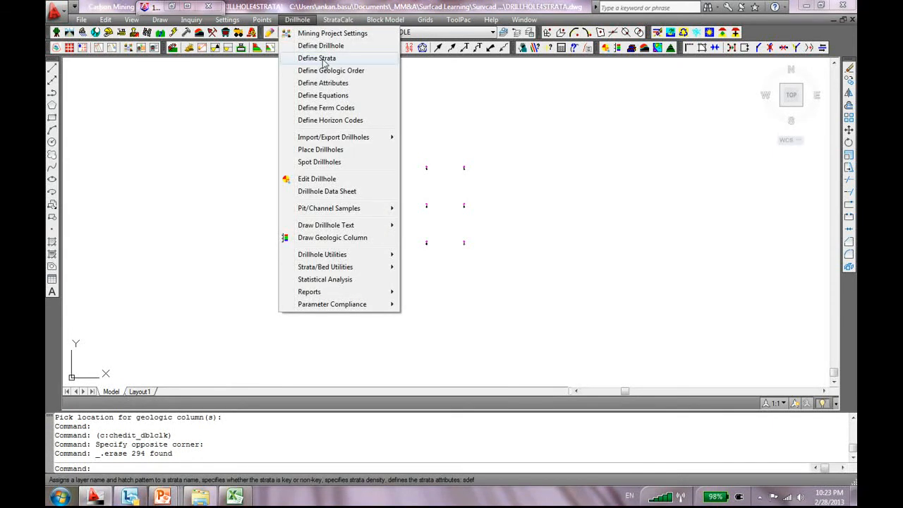
pyautogui.click(319, 58)
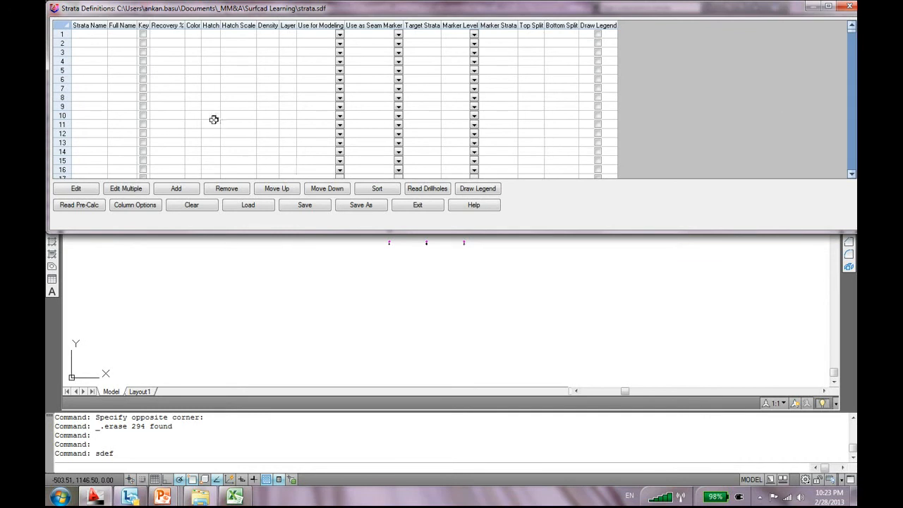
pyautogui.moveTo(342, 8); pyautogui.dragTo(428, 0)
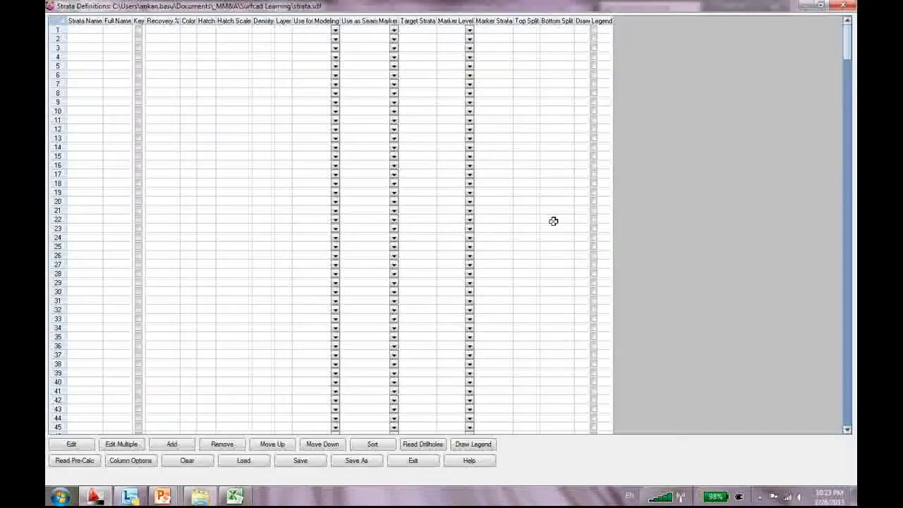
# Read strata from all 11 window-selected drillholes, answering Y to process beds
pyautogui.click(423, 444)
pyautogui.click(512, 125)
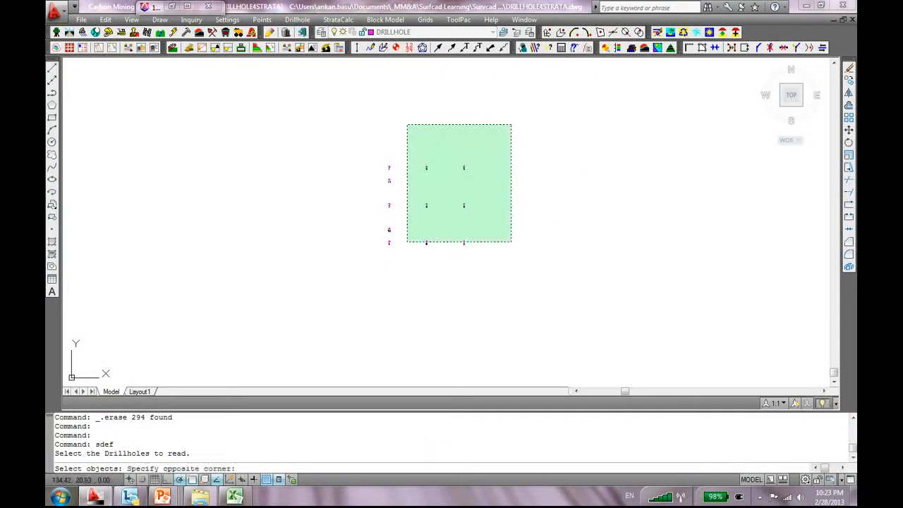
pyautogui.click(308, 303)
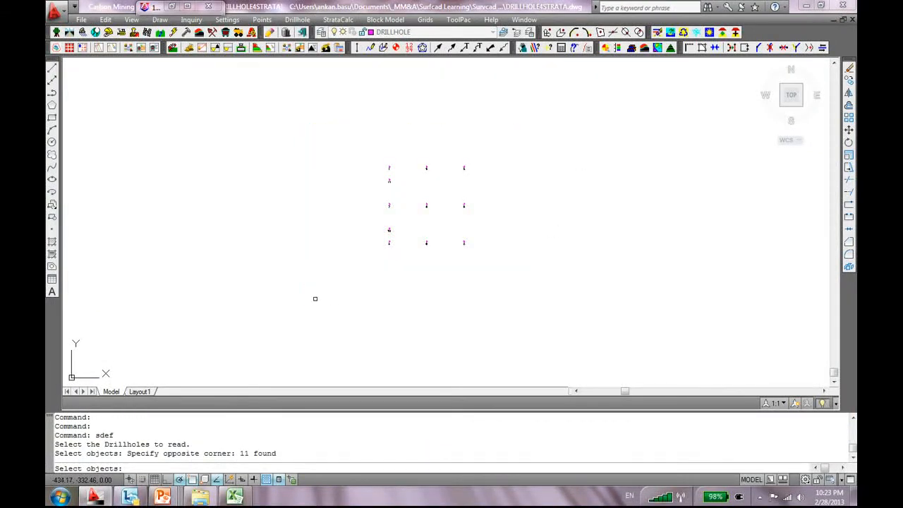
pyautogui.press('Return')
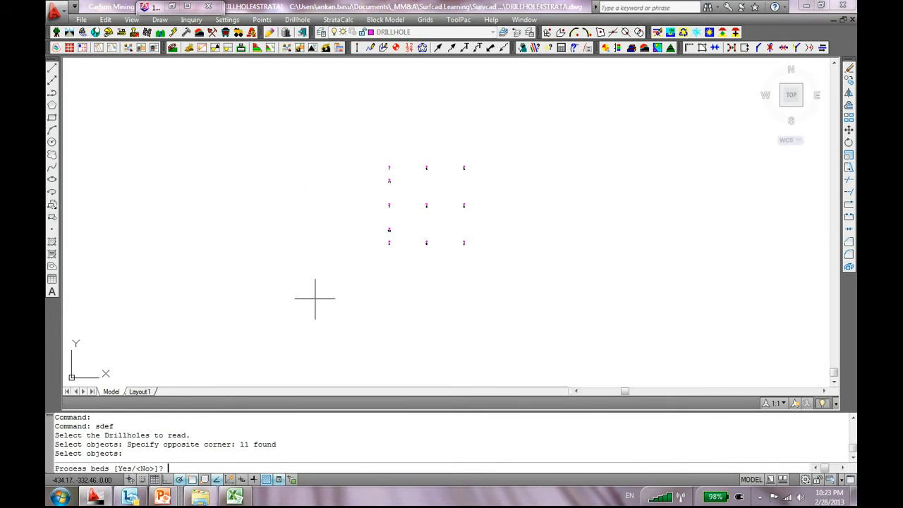
pyautogui.write('Y')
pyautogui.press('Return')
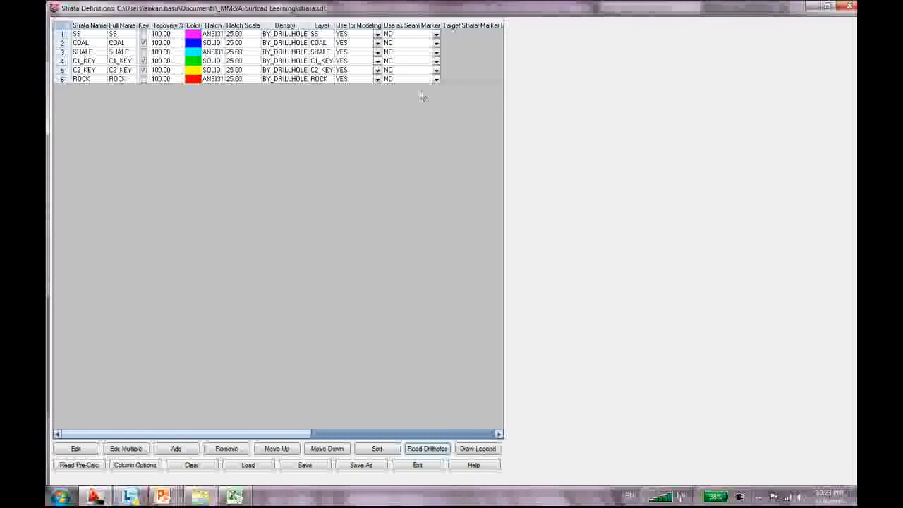
pyautogui.moveTo(366, 9); pyautogui.dragTo(439, 133)
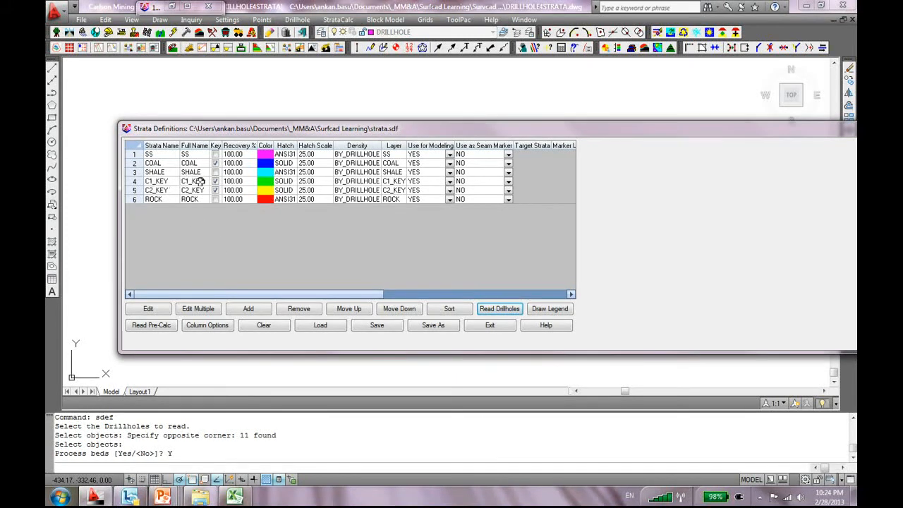
# Colour C1_KEY and C2_KEY red and ROCK cyan
pyautogui.doubleClick(265, 181)
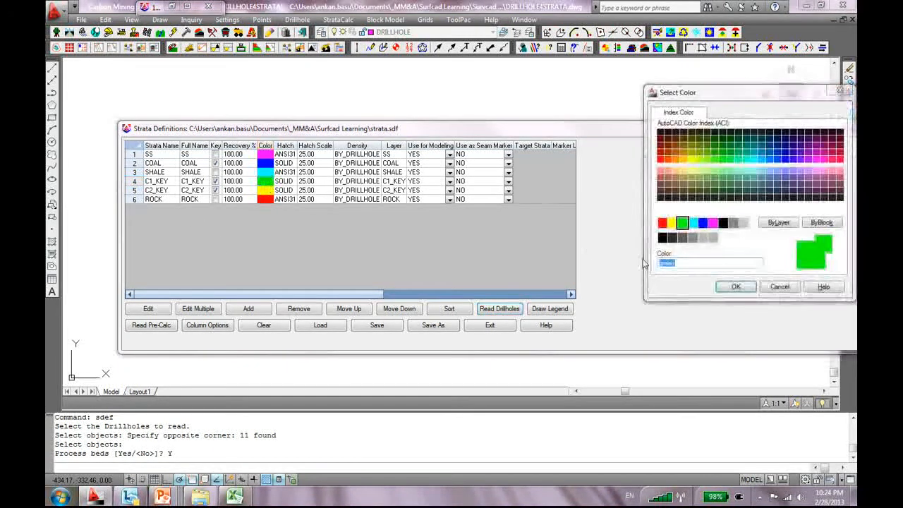
pyautogui.click(663, 222)
pyautogui.click(735, 286)
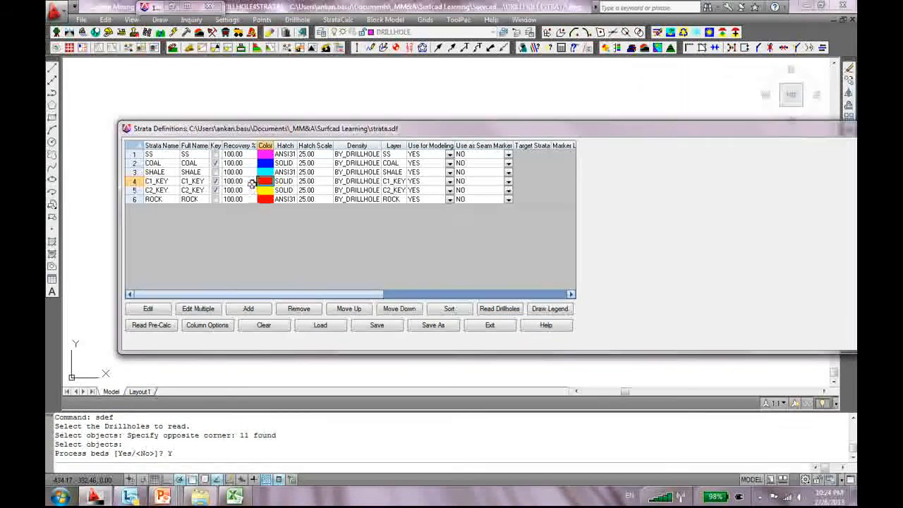
pyautogui.doubleClick(265, 190)
pyautogui.click(662, 223)
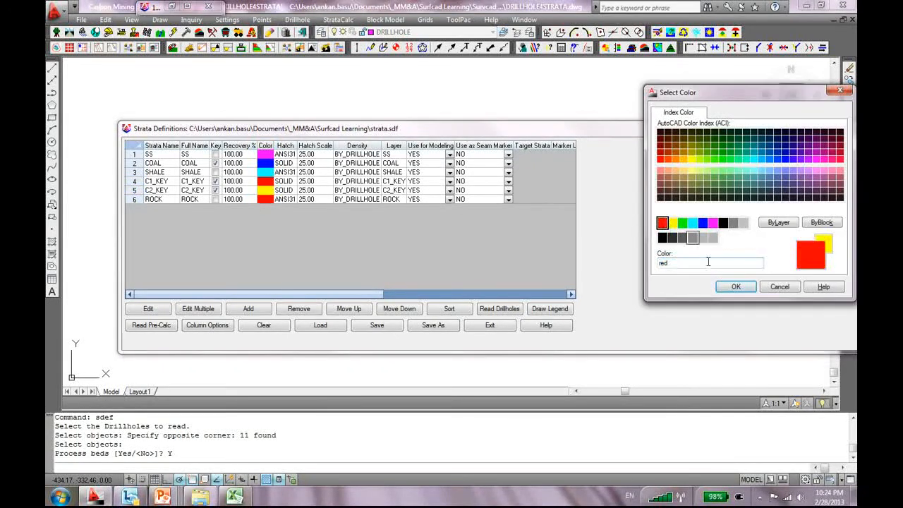
pyautogui.click(735, 287)
pyautogui.doubleClick(265, 199)
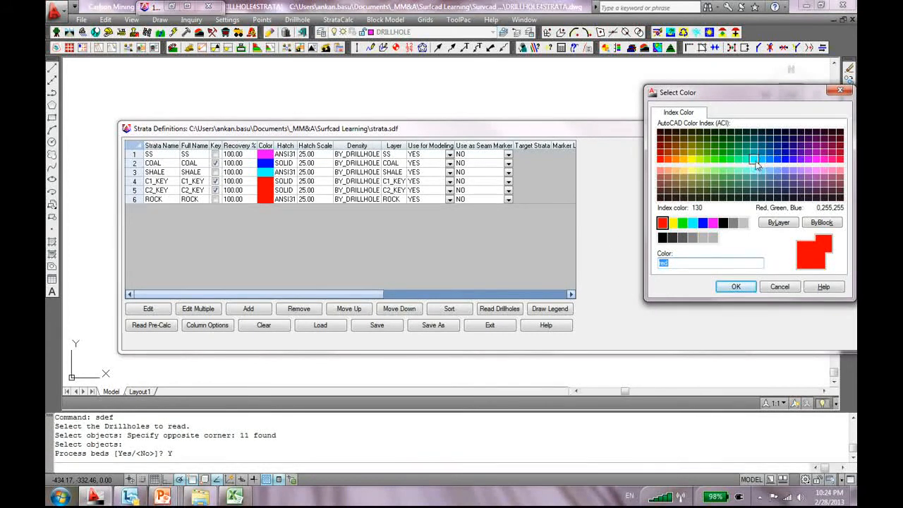
pyautogui.click(754, 163)
pyautogui.click(737, 287)
# Colour SHALE grey 253, COAL red and SS yellow
pyautogui.click(264, 172)
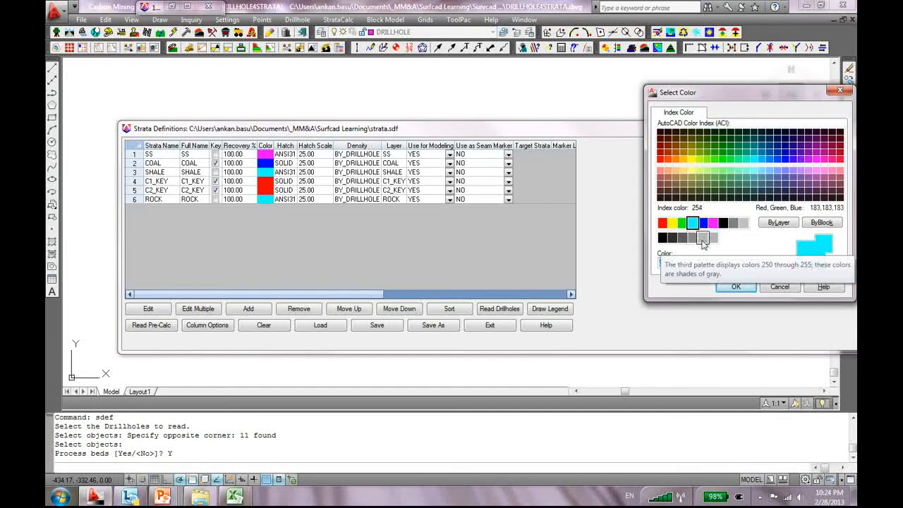
pyautogui.click(692, 238)
pyautogui.click(734, 287)
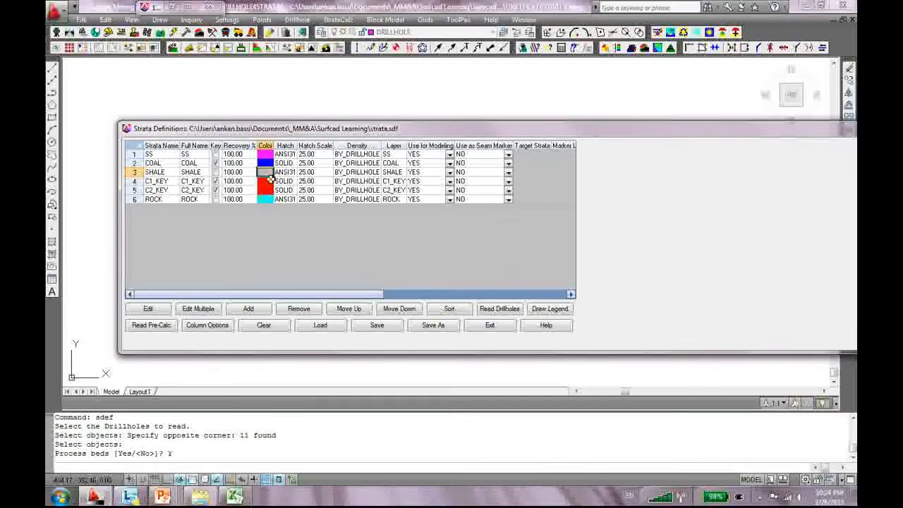
pyautogui.click(266, 163)
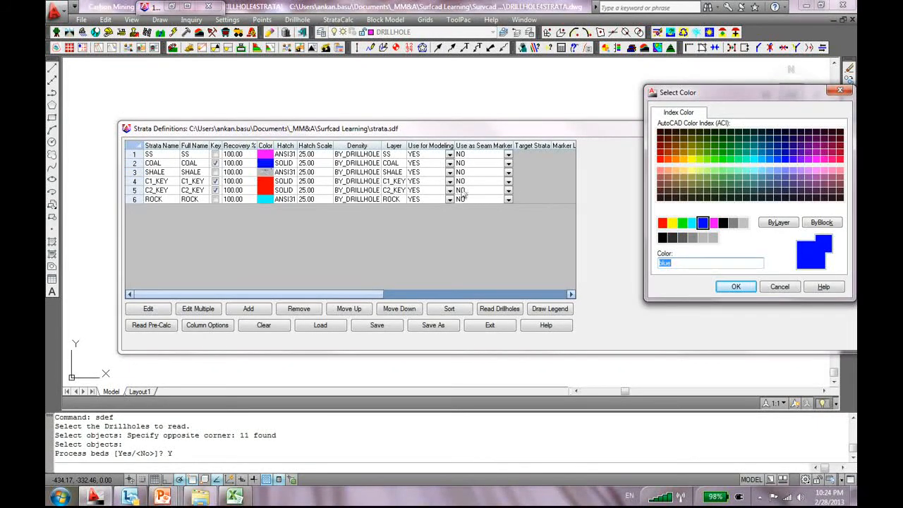
pyautogui.click(662, 223)
pyautogui.click(735, 286)
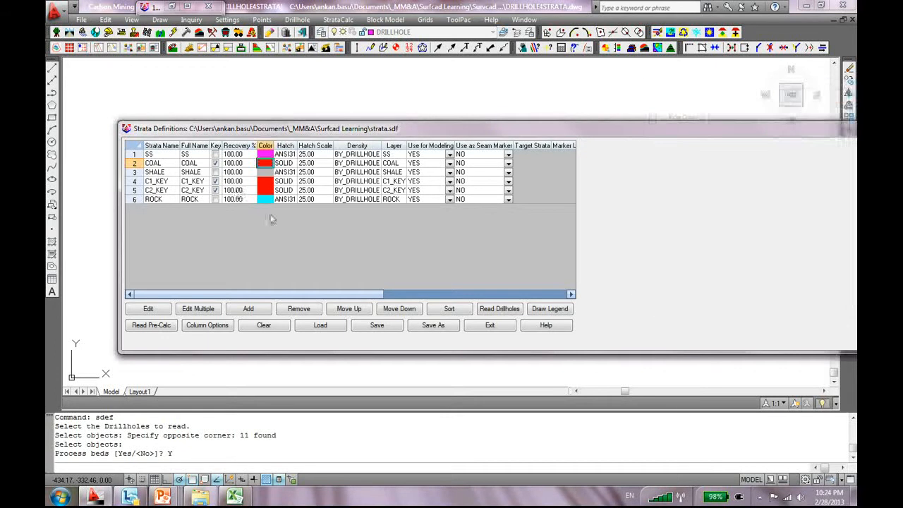
pyautogui.click(266, 154)
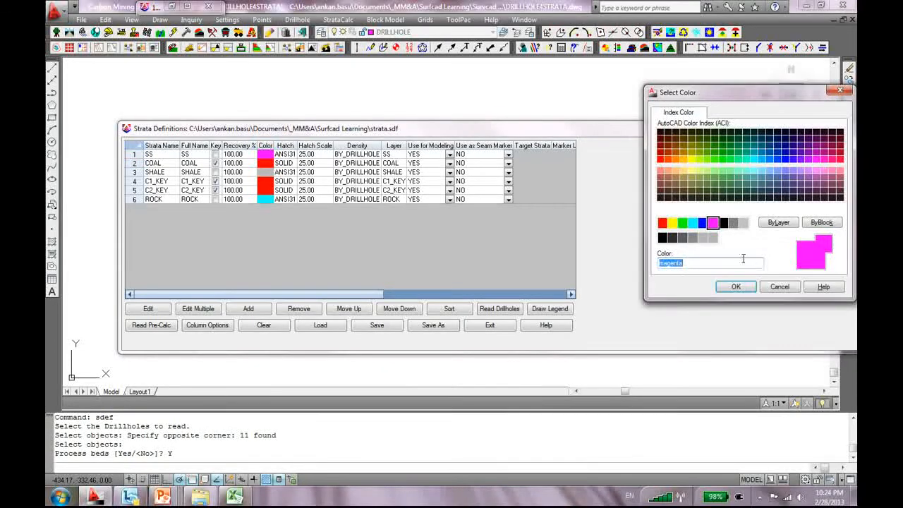
pyautogui.click(672, 223)
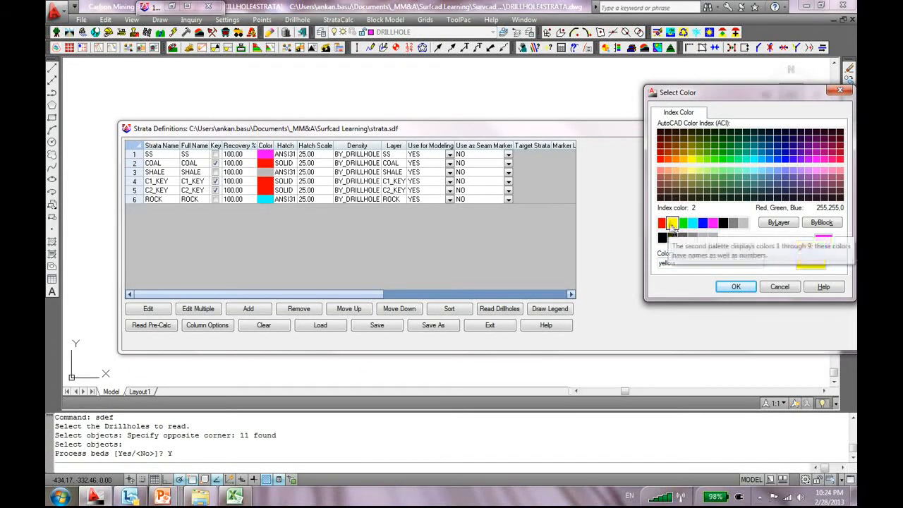
pyautogui.click(737, 288)
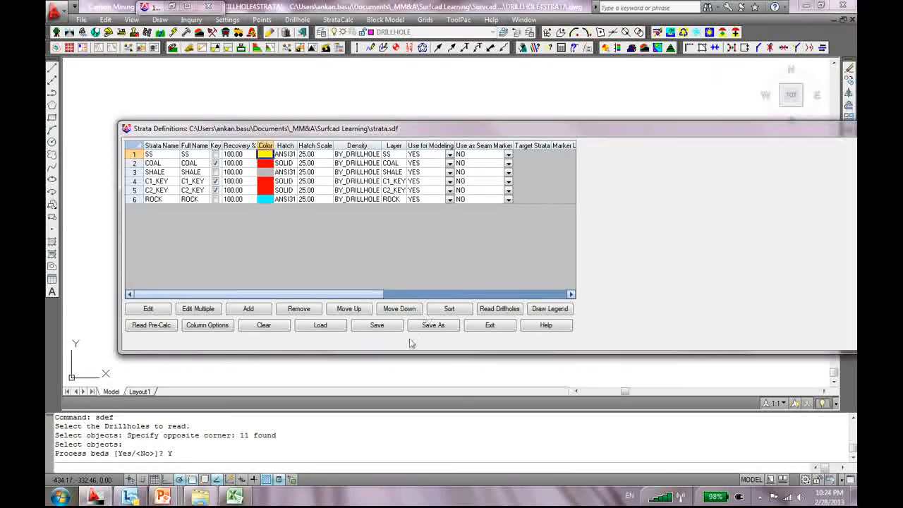
# Save the strata definitions and exit the dialog
pyautogui.click(383, 329)
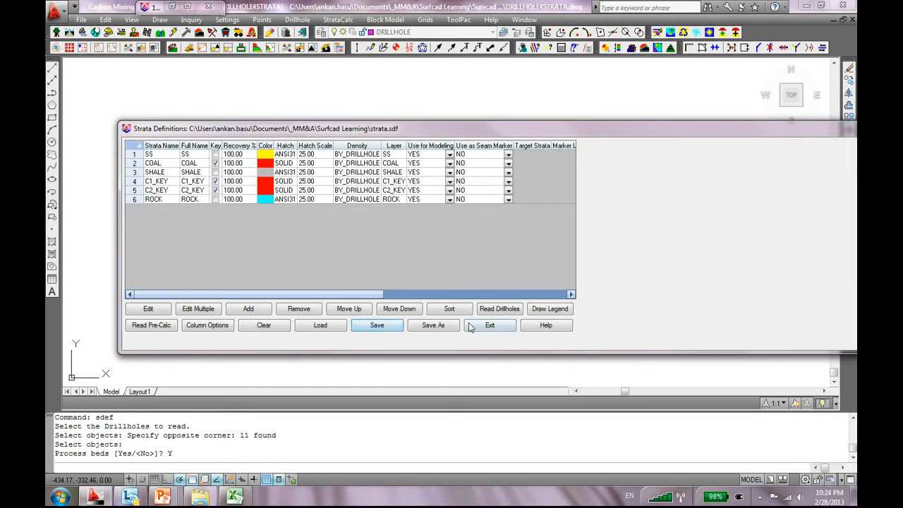
pyautogui.click(496, 330)
pyautogui.scroll(-3, 365, 105)
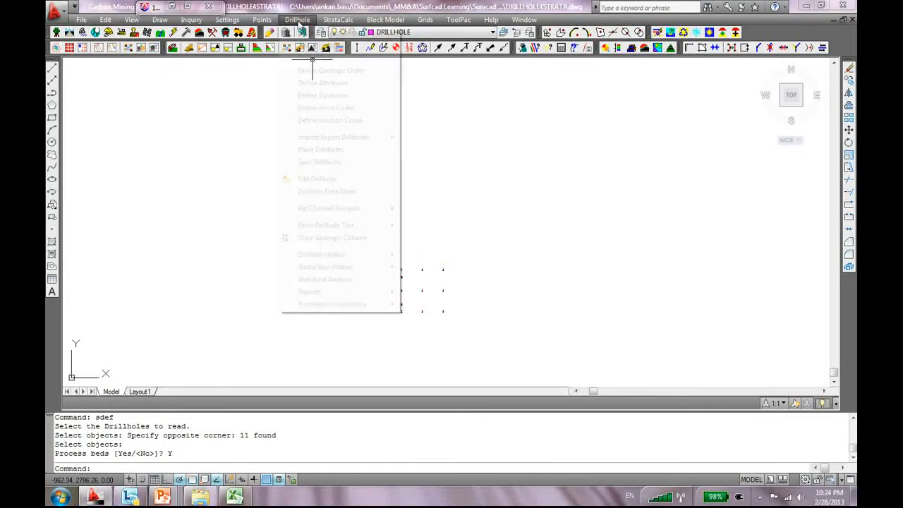
# Start Draw Geologic Column with default settings, no fence, and all 11 drillholes selected
pyautogui.click(296, 20)
pyautogui.click(372, 238)
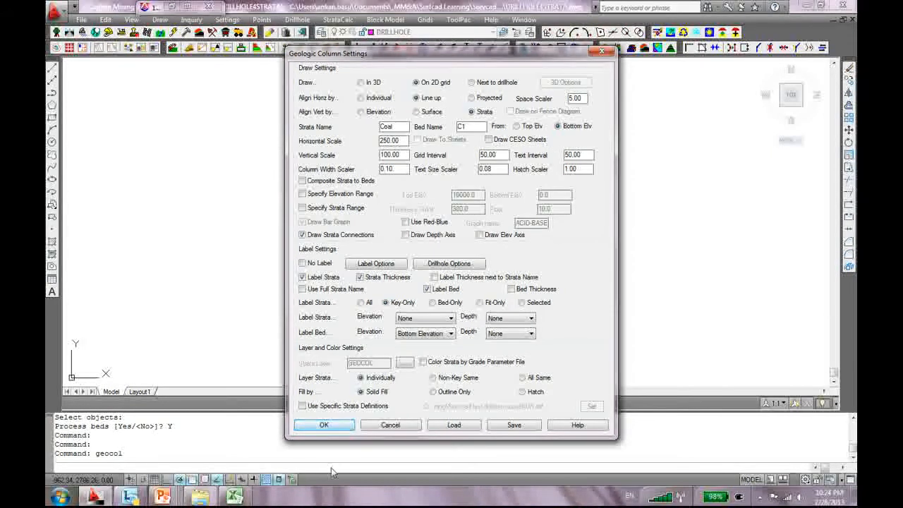
pyautogui.click(324, 424)
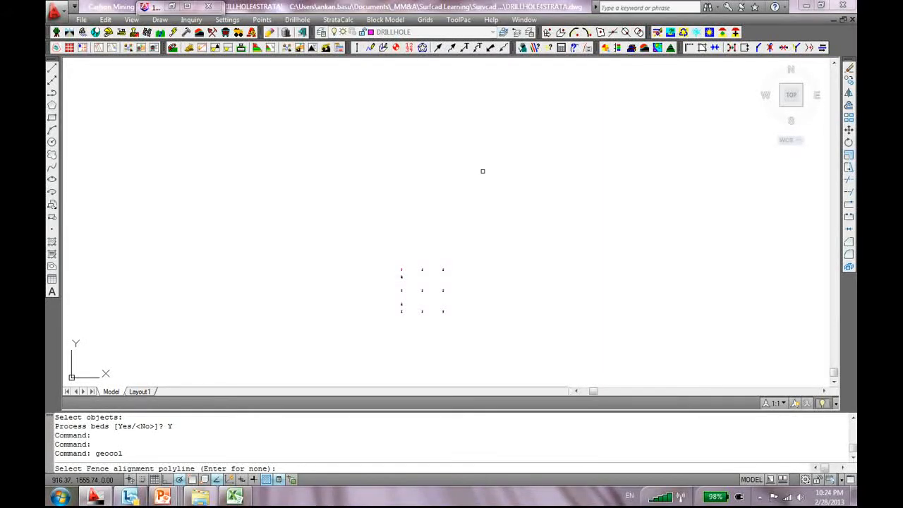
pyautogui.press('Return')
pyautogui.click(513, 192)
pyautogui.click(355, 358)
pyautogui.press('Return')
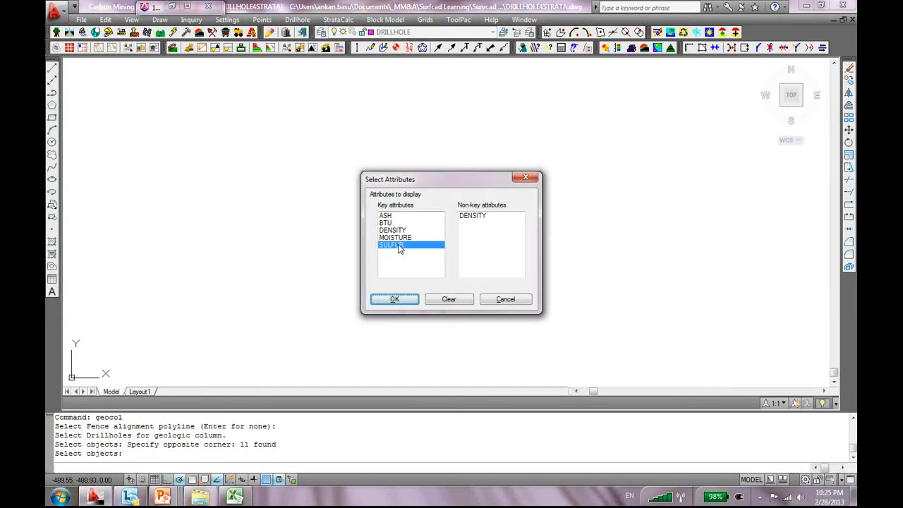
# Connect the COAL C1 and C2 seams and place the columns in the drawing
pyautogui.click(393, 301)
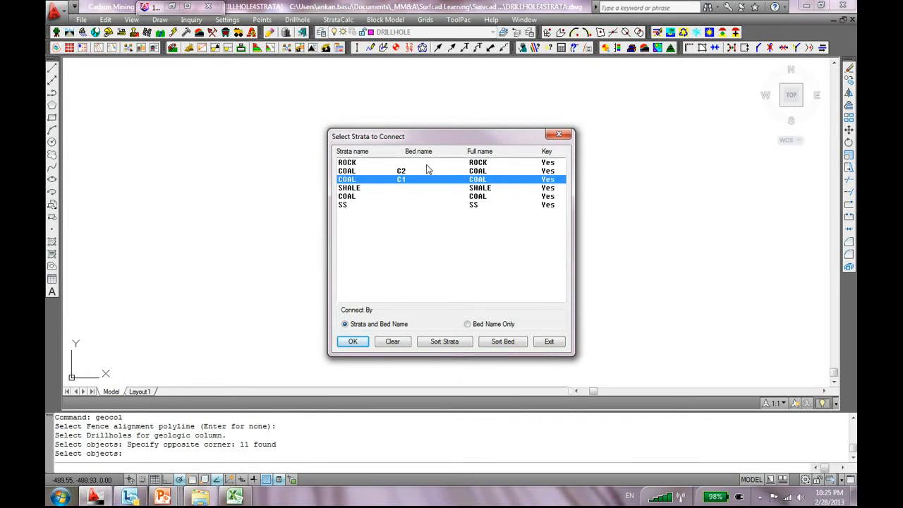
pyautogui.click(375, 172)
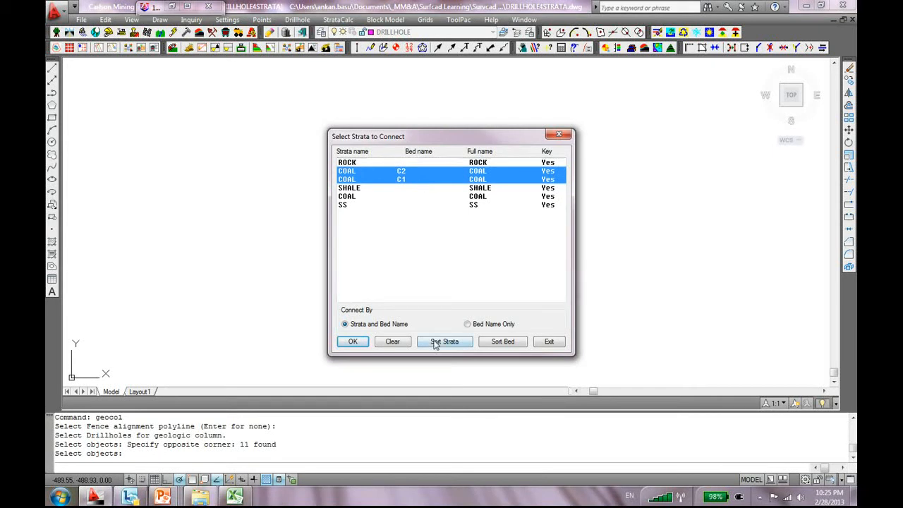
pyautogui.click(353, 342)
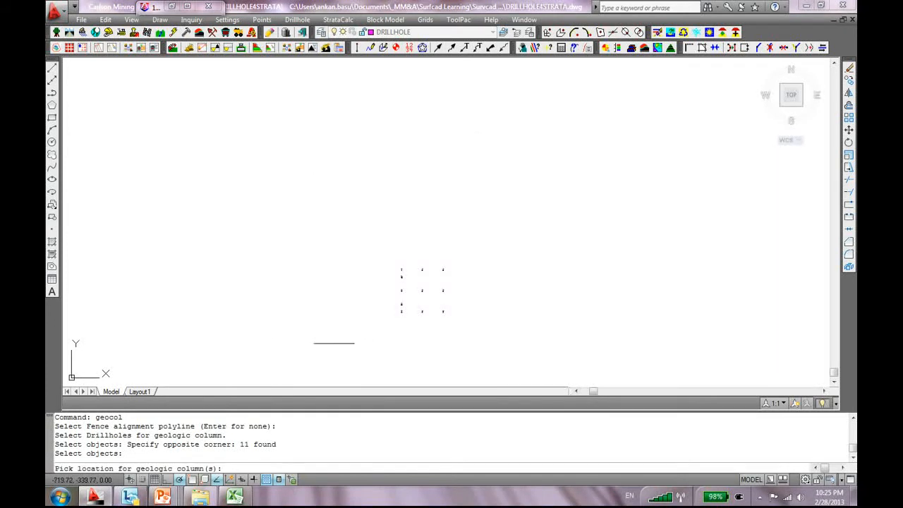
pyautogui.click(278, 219)
pyautogui.scroll(-4, 483, 238)
pyautogui.scroll(4, 464, 215)
pyautogui.scroll(3, 409, 207)
pyautogui.scroll(-2, 409, 202)
pyautogui.scroll(2, 299, 258)
pyautogui.scroll(4, 413, 238)
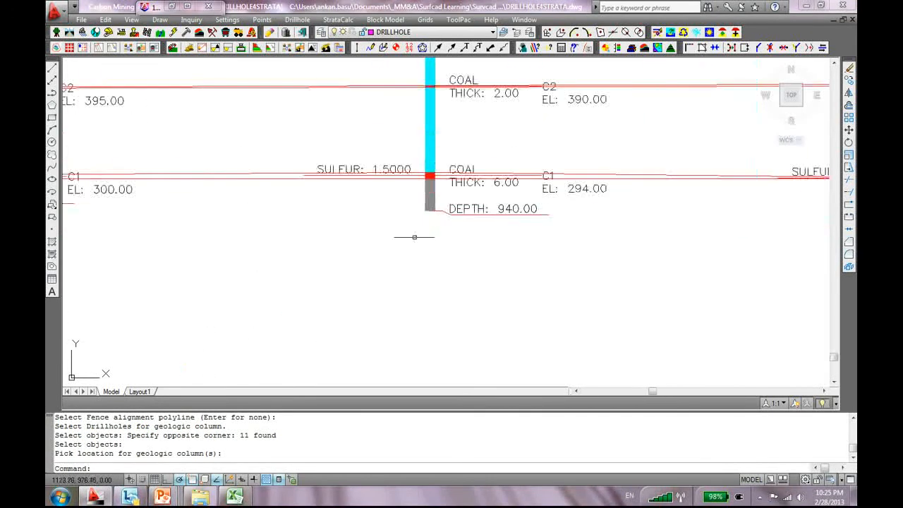
pyautogui.scroll(-2, 380, 182)
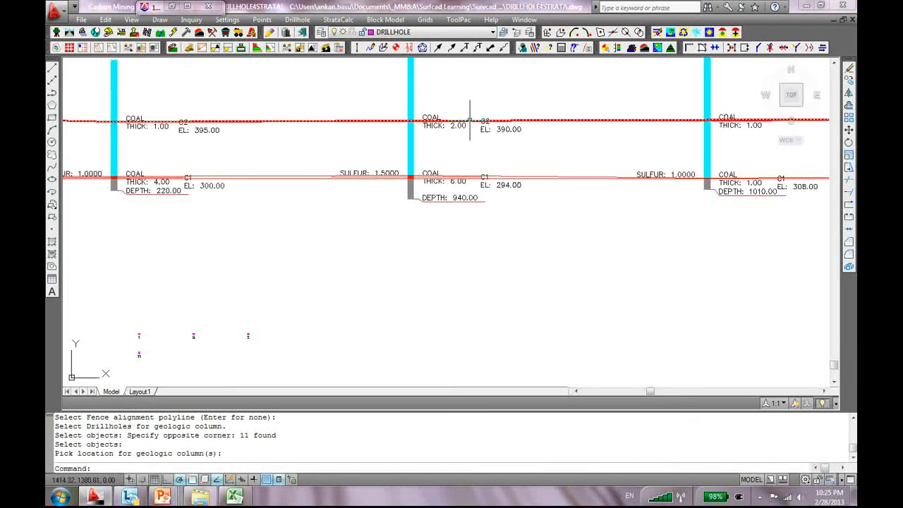
pyautogui.scroll(-3, 571, 212)
pyautogui.scroll(-3, 656, 236)
pyautogui.moveTo(703, 264); pyautogui.dragTo(358, 259, button='middle')
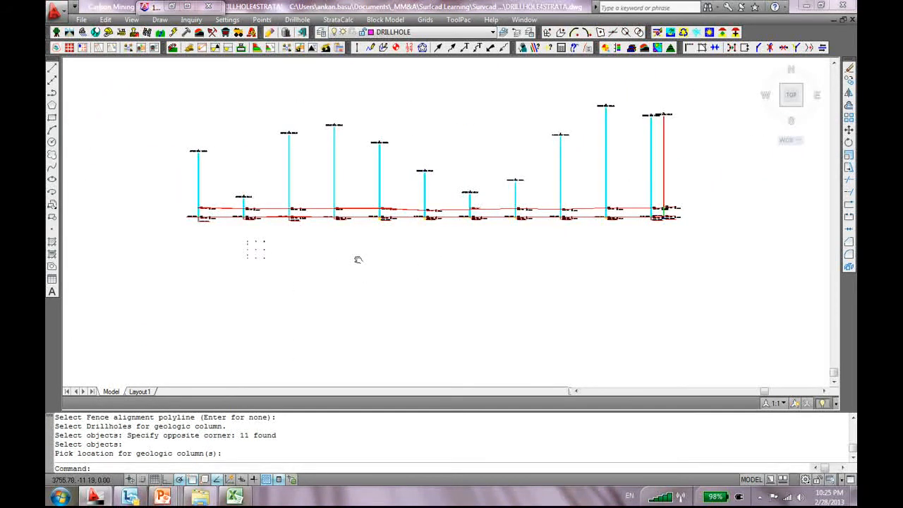
pyautogui.scroll(3, 702, 202)
pyautogui.scroll(2, 702, 202)
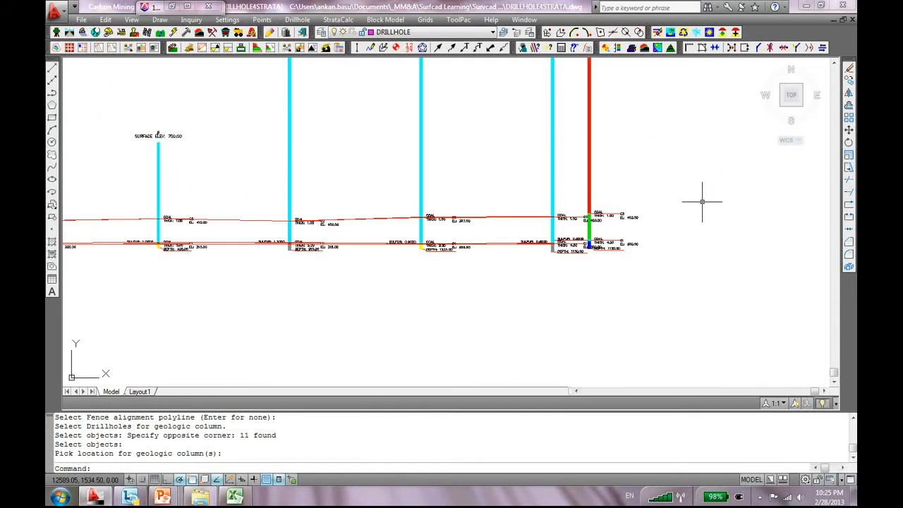
pyautogui.scroll(-2, 674, 200)
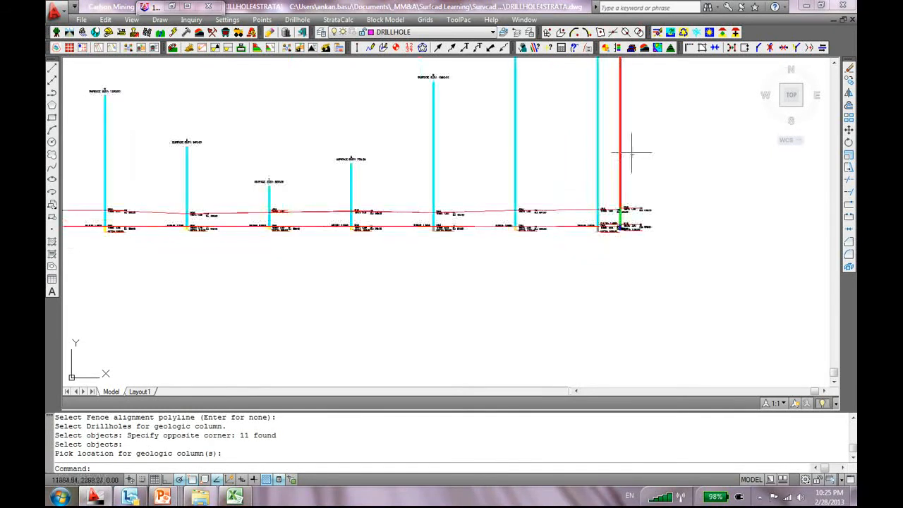
pyautogui.scroll(3, 600, 217)
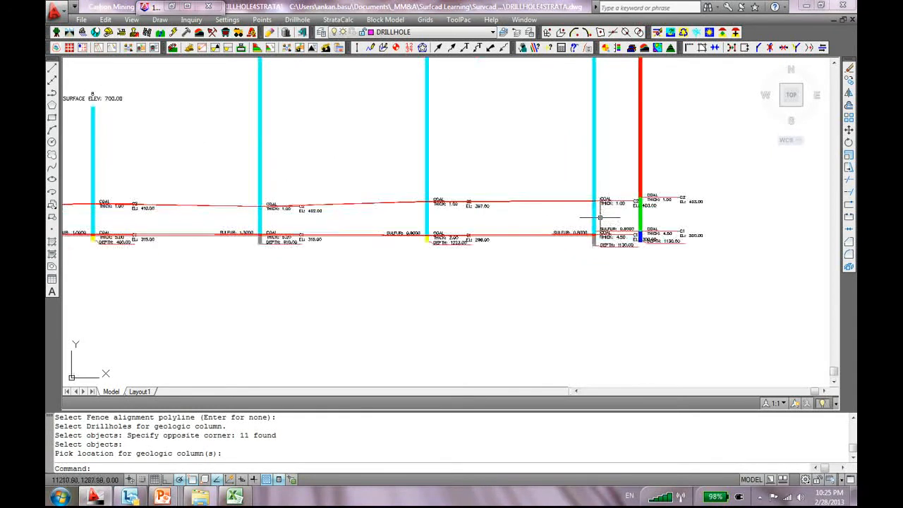
pyautogui.scroll(-4, 252, 252)
pyautogui.moveTo(212, 276)
pyautogui.mouseDown(button='middle')
pyautogui.moveTo(548, 276)
pyautogui.moveTo(499, 279)
pyautogui.mouseUp(button='middle')
pyautogui.scroll(-4, 211, 287)
pyautogui.scroll(3, 189, 302)
pyautogui.moveTo(95, 257); pyautogui.dragTo(265, 267, button='middle')
pyautogui.scroll(6, 267, 268)
pyautogui.scroll(2, 319, 253)
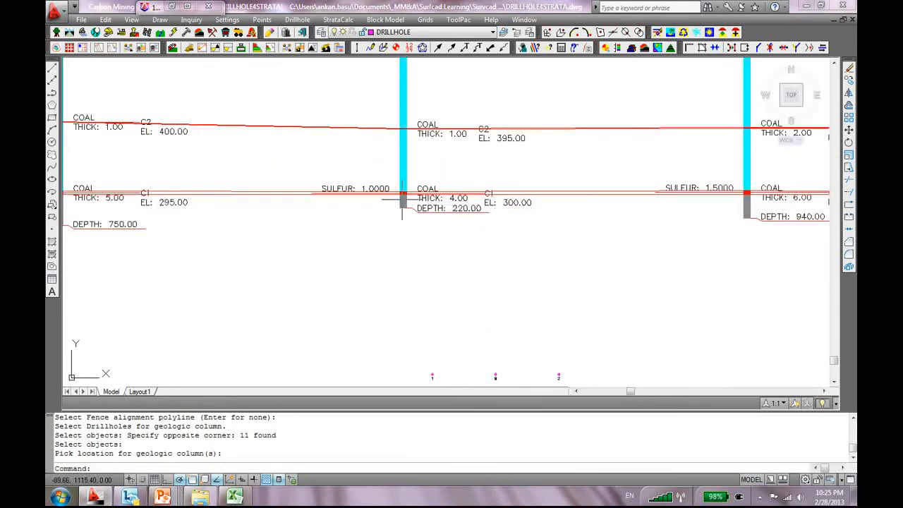
pyautogui.scroll(1, 480, 230)
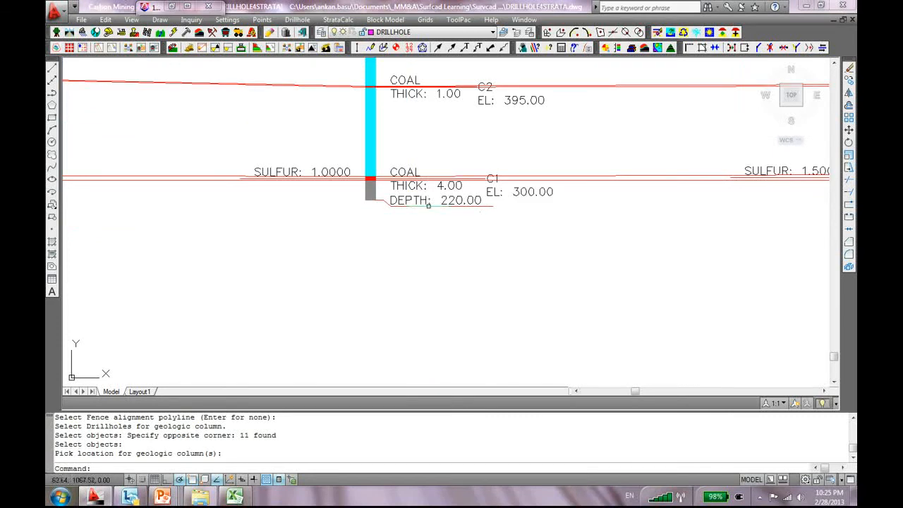
pyautogui.scroll(-3, 385, 198)
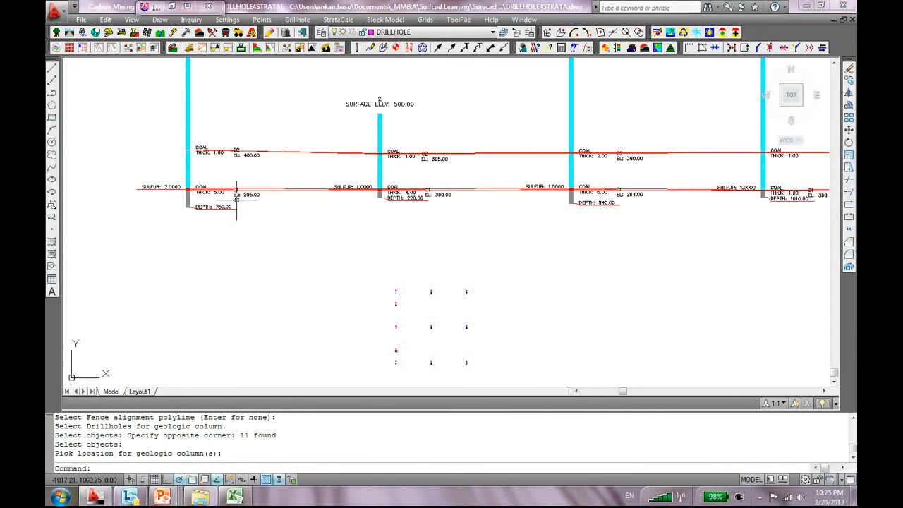
pyautogui.scroll(1, 404, 197)
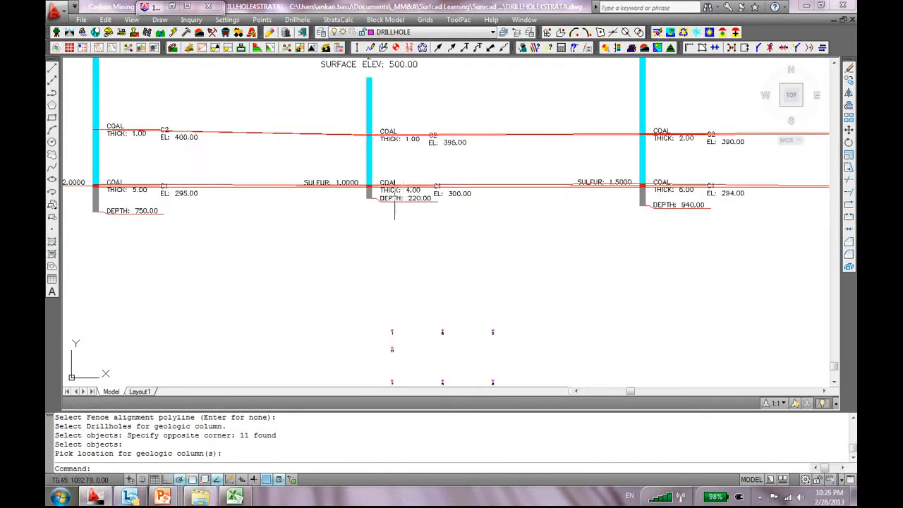
pyautogui.scroll(1, 532, 272)
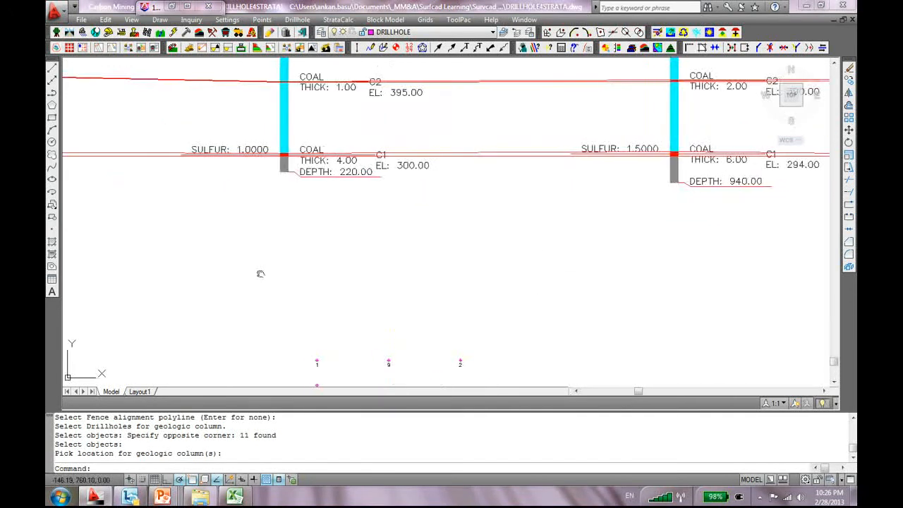
pyautogui.scroll(-4, 581, 204)
pyautogui.moveTo(656, 245); pyautogui.dragTo(515, 261, button='middle')
pyautogui.scroll(4, 694, 259)
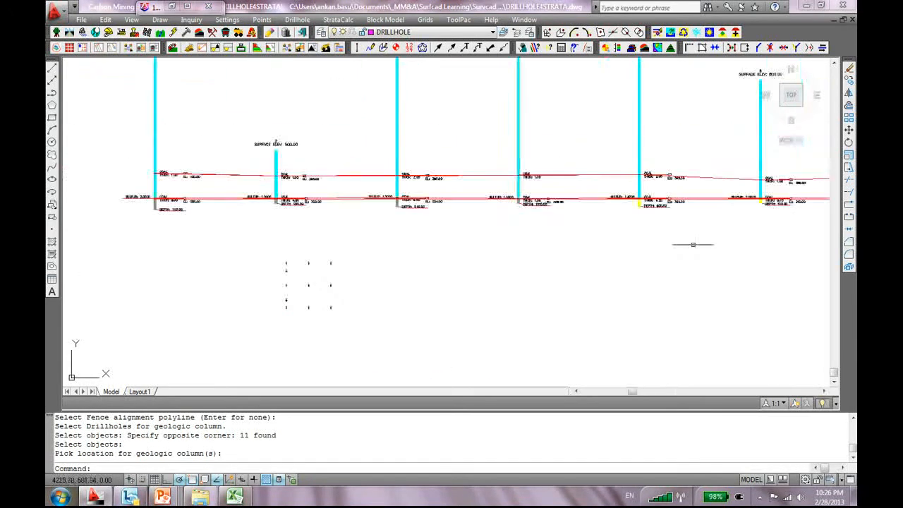
pyautogui.moveTo(605, 277); pyautogui.dragTo(501, 306, button='middle')
pyautogui.scroll(3, 532, 227)
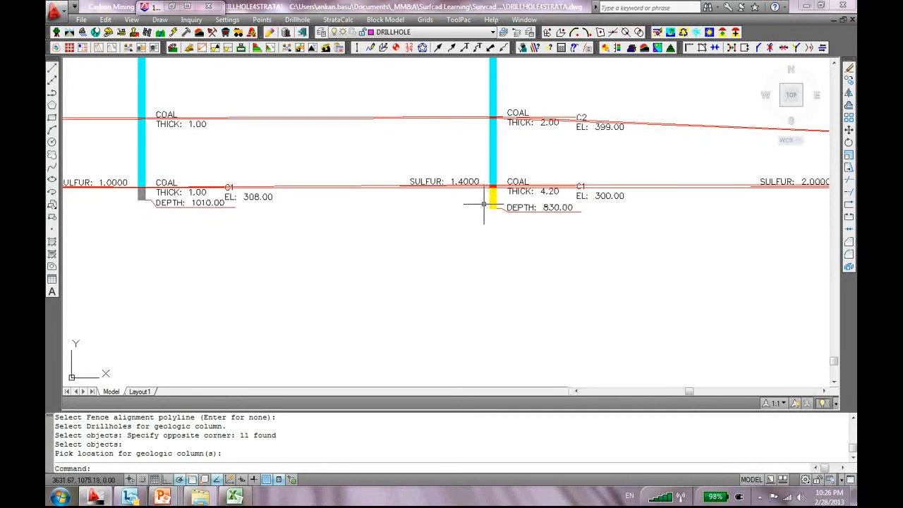
pyautogui.scroll(-4, 526, 294)
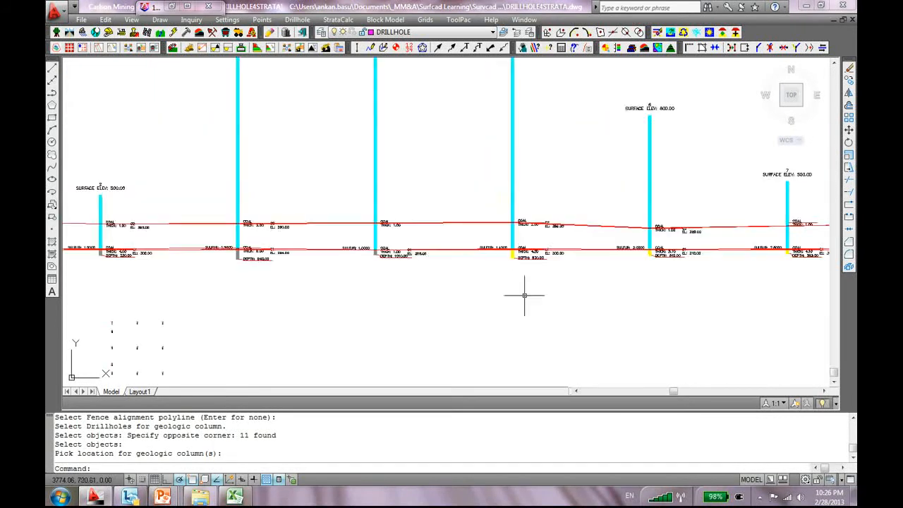
pyautogui.scroll(-6, 557, 185)
pyautogui.scroll(6, 555, 223)
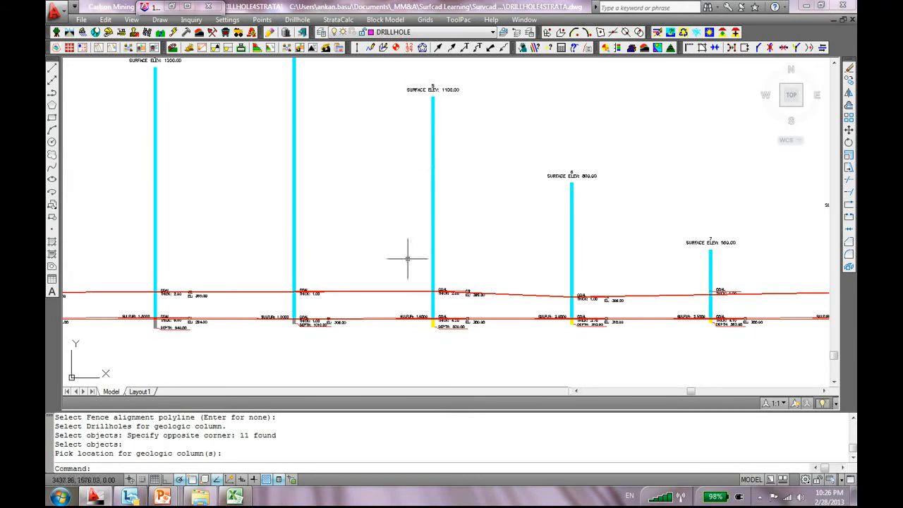
pyautogui.scroll(-2, 412, 298)
pyautogui.moveTo(516, 185); pyautogui.dragTo(601, 124, button='middle')
pyautogui.scroll(8, 276, 311)
pyautogui.scroll(2, 258, 267)
pyautogui.moveTo(279, 264); pyautogui.dragTo(425, 201, button='middle')
pyautogui.moveTo(314, 261); pyautogui.dragTo(348, 180, button='middle')
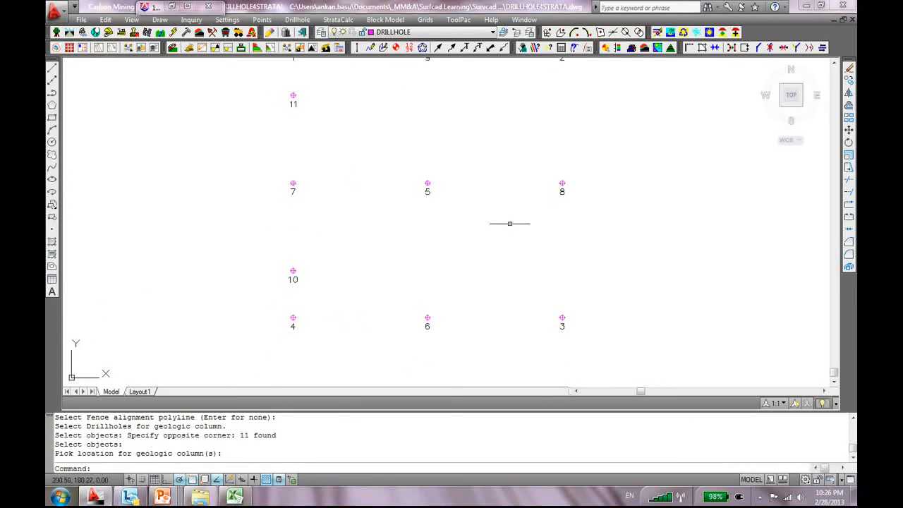
pyautogui.doubleClick(426, 184)
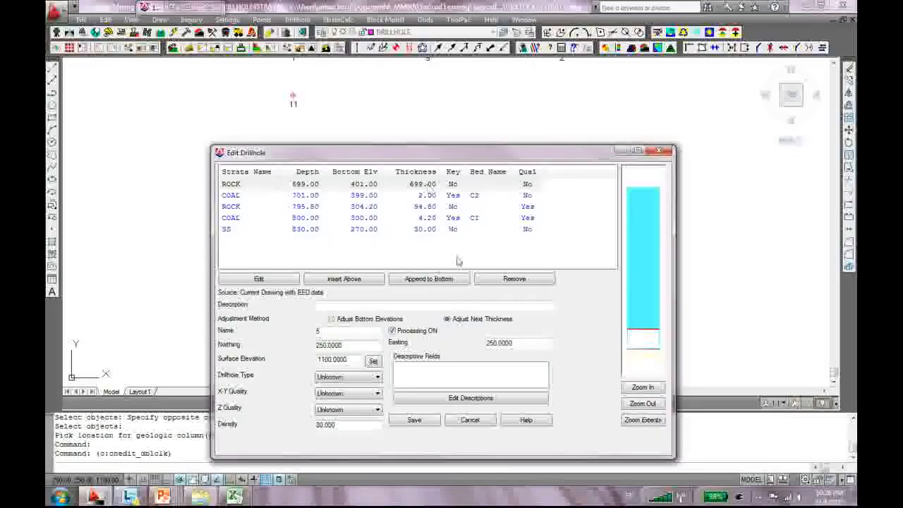
pyautogui.click(233, 232)
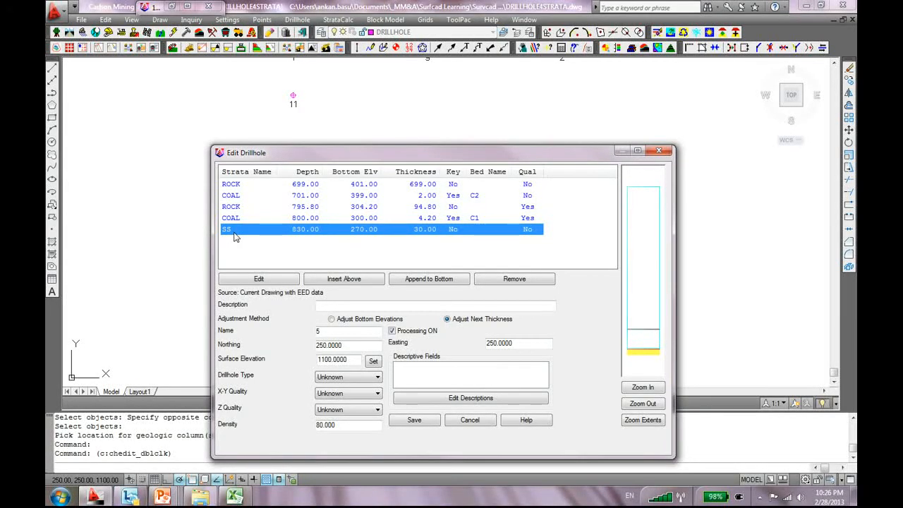
pyautogui.click(658, 150)
pyautogui.scroll(-5, 297, 275)
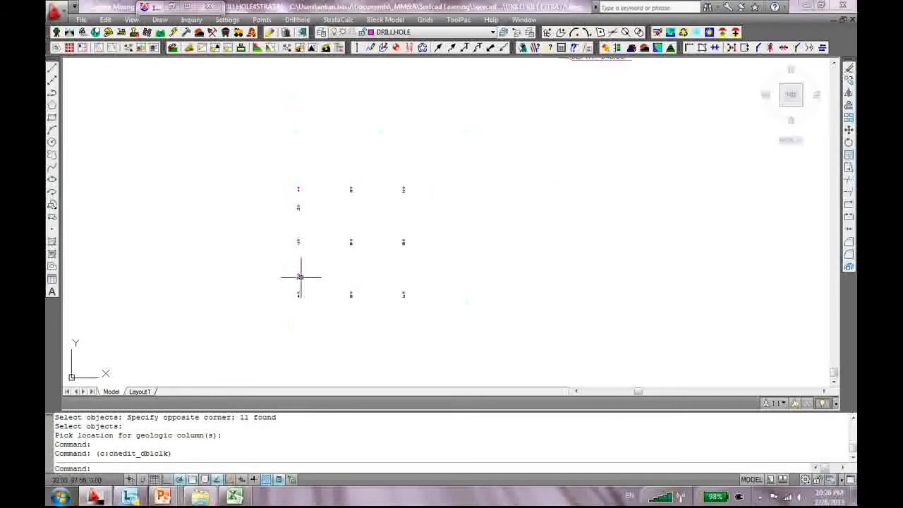
pyautogui.scroll(5, 276, 168)
pyautogui.click(320, 114)
pyautogui.click(315, 188)
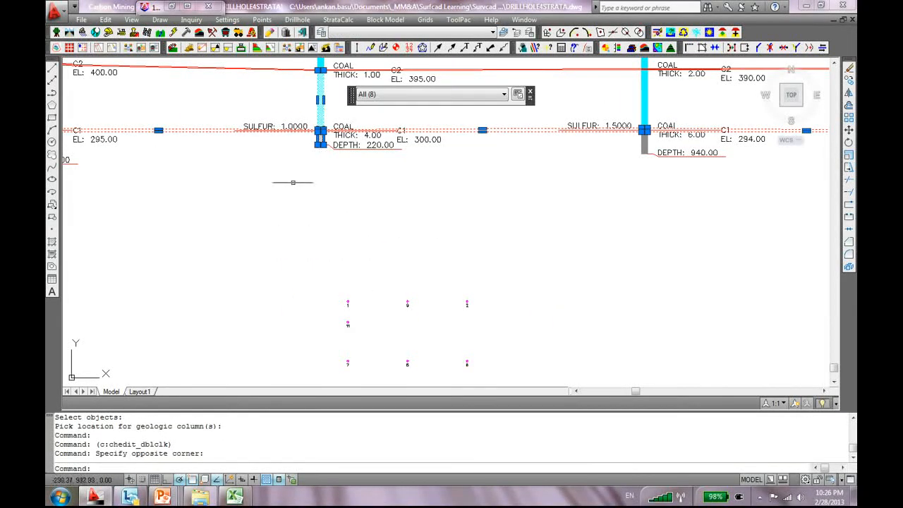
pyautogui.scroll(-3, 316, 179)
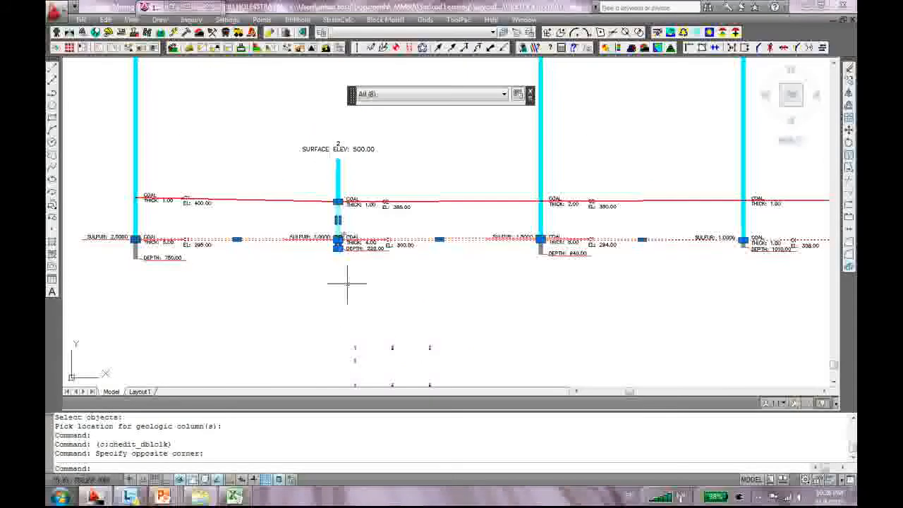
pyautogui.moveTo(356, 226); pyautogui.dragTo(363, 173, button='middle')
pyautogui.scroll(6, 419, 282)
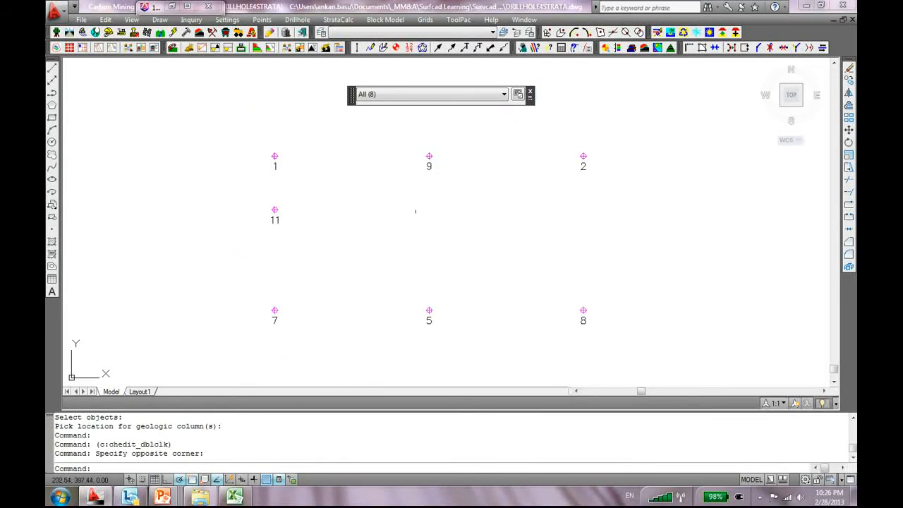
pyautogui.doubleClick(582, 156)
pyautogui.click(240, 230)
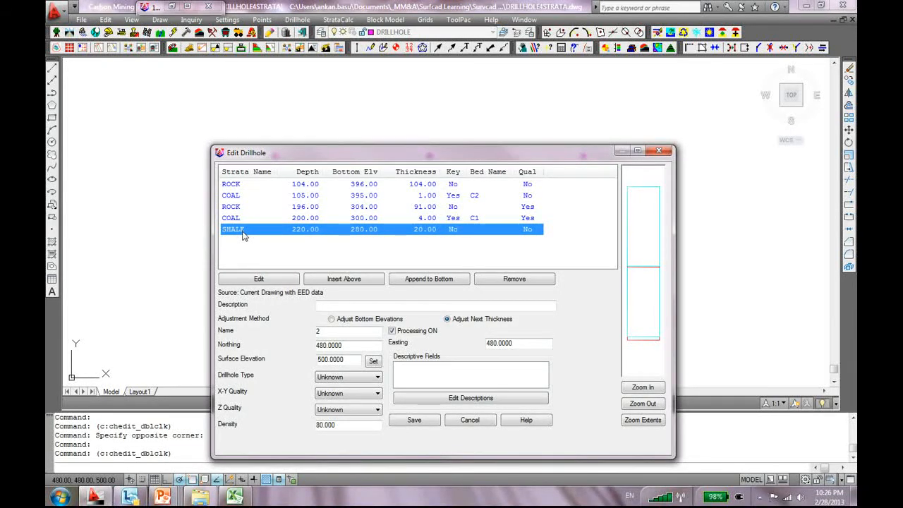
pyautogui.click(658, 150)
pyautogui.scroll(-4, 497, 167)
pyautogui.moveTo(801, 167)
pyautogui.mouseDown(button='middle')
pyautogui.moveTo(624, 238)
pyautogui.moveTo(373, 222)
pyautogui.mouseUp(button='middle')
pyautogui.moveTo(668, 226); pyautogui.dragTo(489, 223, button='middle')
pyautogui.scroll(6, 557, 169)
pyautogui.moveTo(557, 151); pyautogui.dragTo(548, 297, button='middle')
pyautogui.scroll(2, 550, 247)
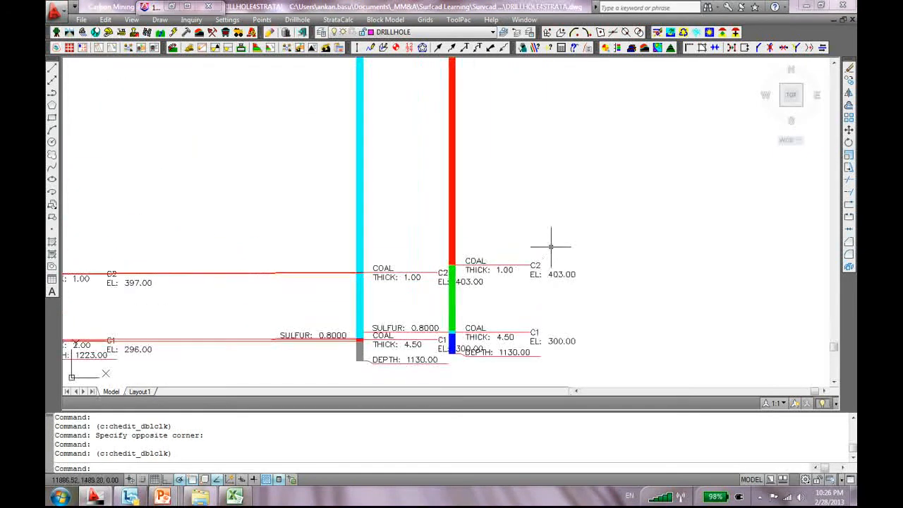
pyautogui.scroll(-5, 508, 165)
pyautogui.moveTo(508, 165); pyautogui.dragTo(527, 294, button='middle')
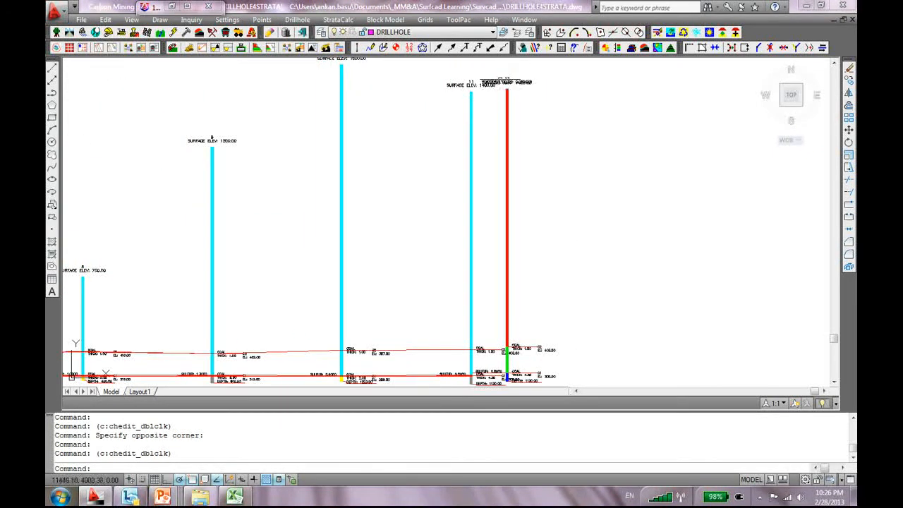
pyautogui.scroll(-2, 556, 244)
pyautogui.moveTo(551, 179); pyautogui.dragTo(550, 113, button='middle')
pyautogui.moveTo(384, 375); pyautogui.dragTo(389, 319, button='middle')
pyautogui.scroll(2, 356, 371)
pyautogui.moveTo(346, 368); pyautogui.dragTo(399, 315, button='middle')
pyautogui.scroll(-8, 399, 315)
pyautogui.moveTo(186, 313); pyautogui.dragTo(207, 298, button='middle')
pyautogui.scroll(5, 233, 260)
pyautogui.moveTo(234, 259); pyautogui.dragTo(304, 201, button='middle')
pyautogui.scroll(5, 317, 203)
pyautogui.scroll(5, 295, 137)
pyautogui.scroll(-2, 247, 248)
pyautogui.moveTo(246, 251); pyautogui.dragTo(338, 246, button='middle')
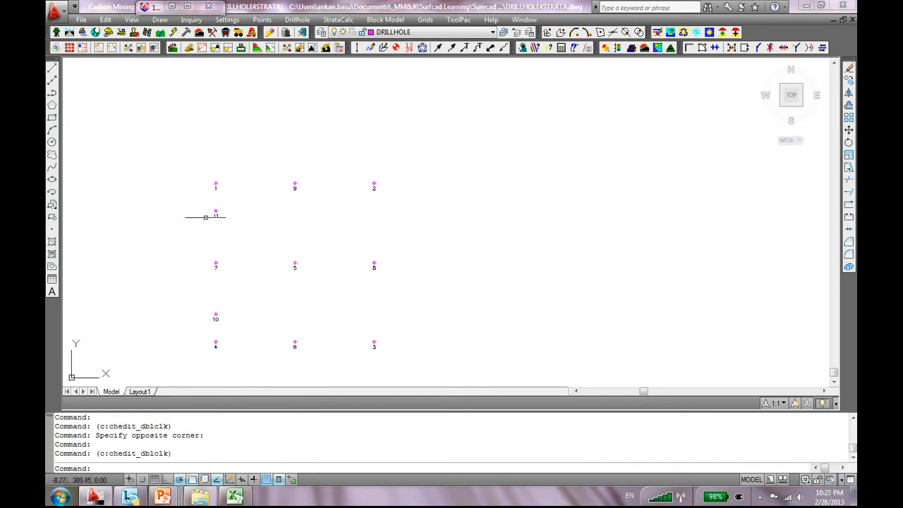
pyautogui.doubleClick(216, 211)
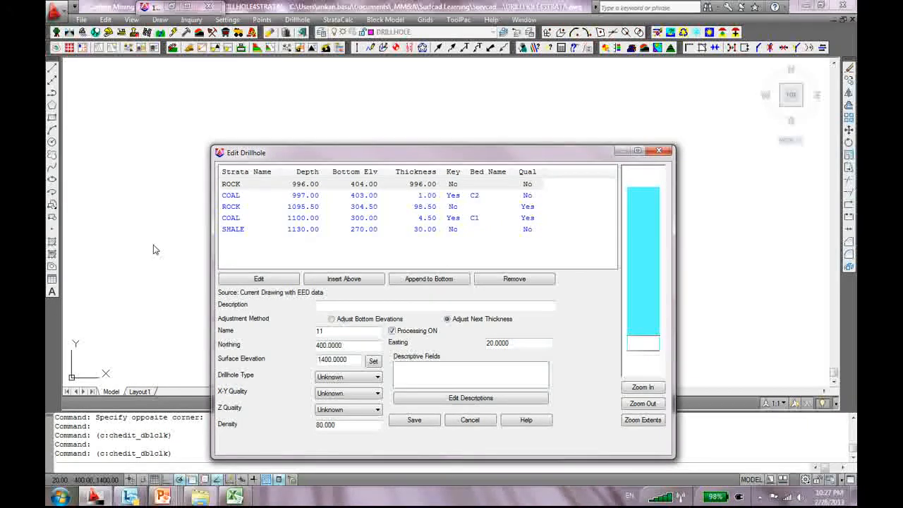
pyautogui.click(245, 185)
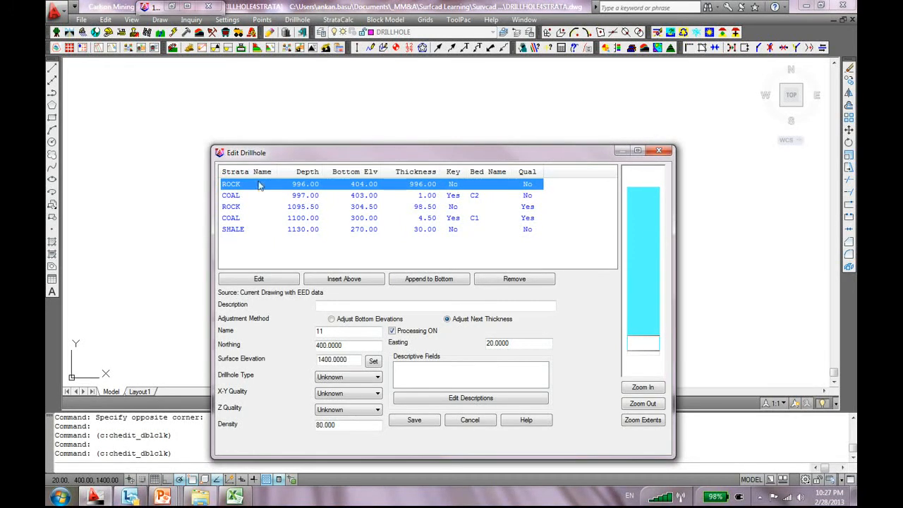
pyautogui.click(258, 200)
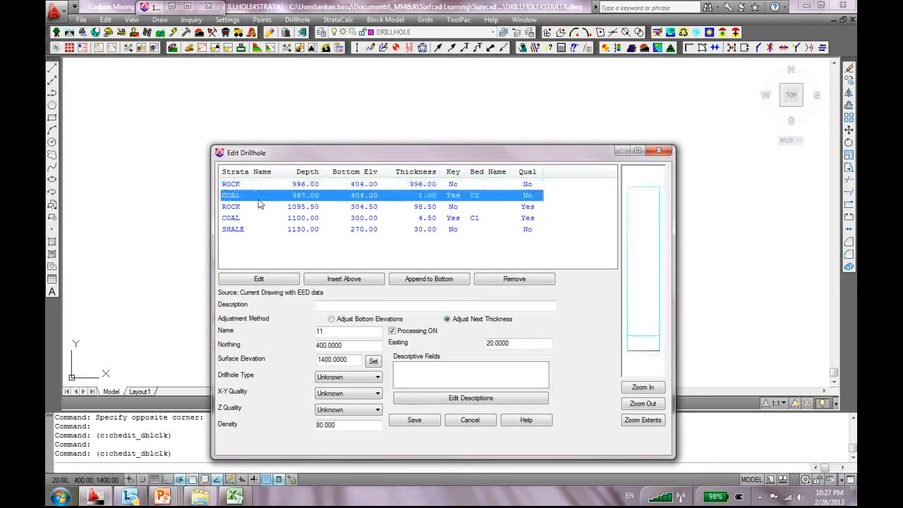
pyautogui.click(255, 218)
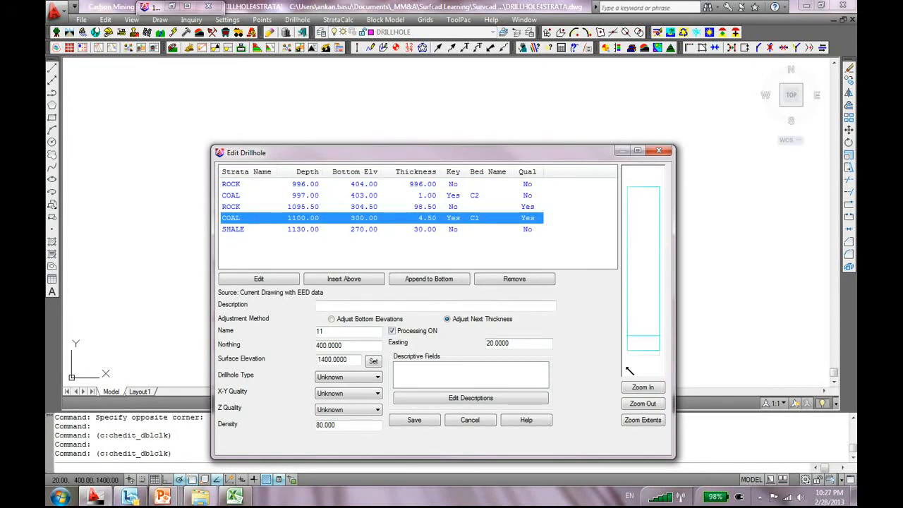
pyautogui.click(247, 230)
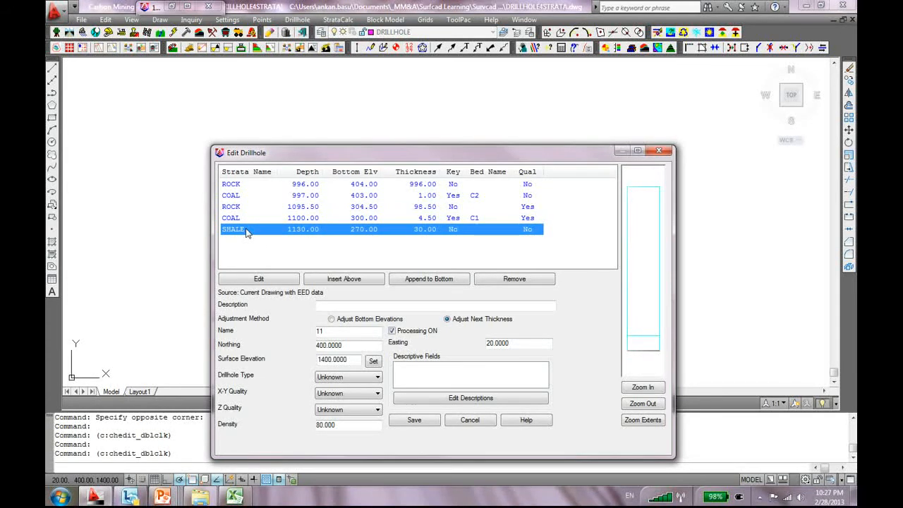
pyautogui.click(414, 420)
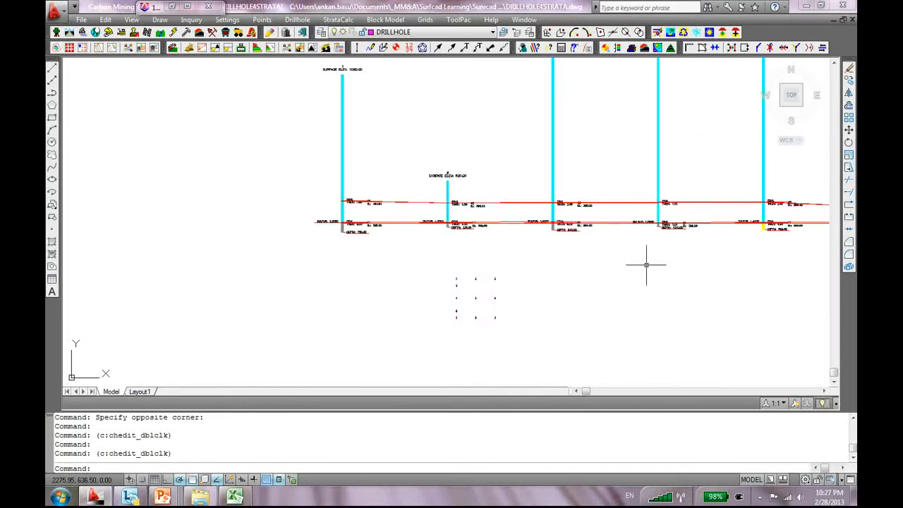
pyautogui.scroll(-4, 641, 202)
pyautogui.moveTo(731, 200); pyautogui.dragTo(442, 170, button='middle')
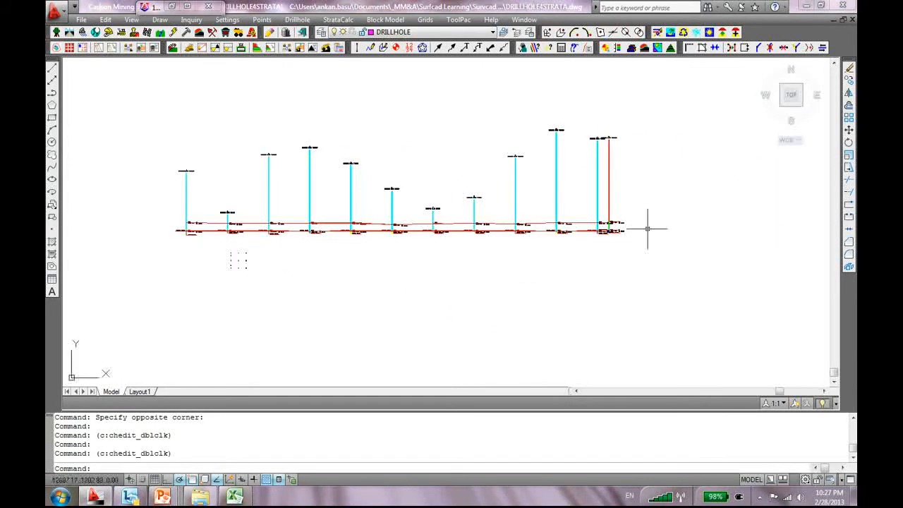
pyautogui.scroll(5, 441, 166)
pyautogui.scroll(-2, 400, 164)
pyautogui.moveTo(554, 187); pyautogui.dragTo(643, 202, button='middle')
pyautogui.scroll(-2, 362, 295)
pyautogui.moveTo(376, 206); pyautogui.dragTo(480, 214, button='middle')
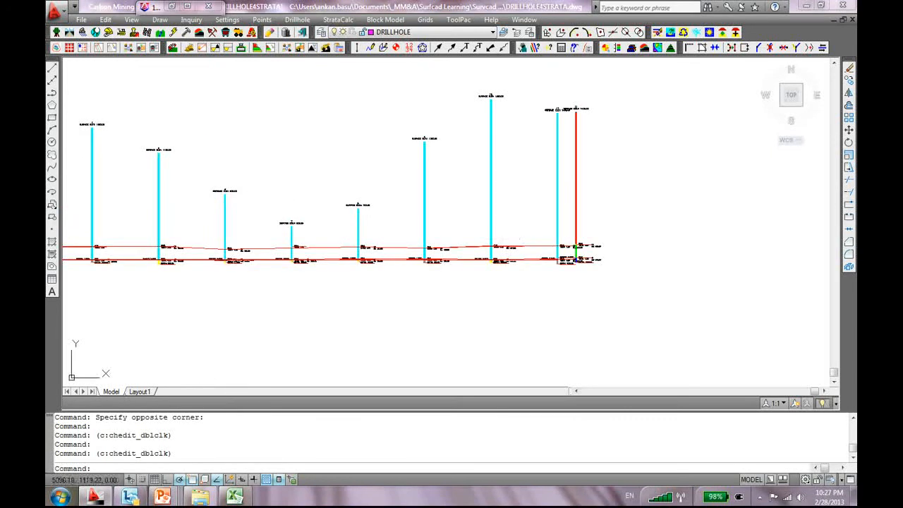
pyautogui.moveTo(367, 190); pyautogui.dragTo(511, 143, button='middle')
pyautogui.scroll(3, 168, 241)
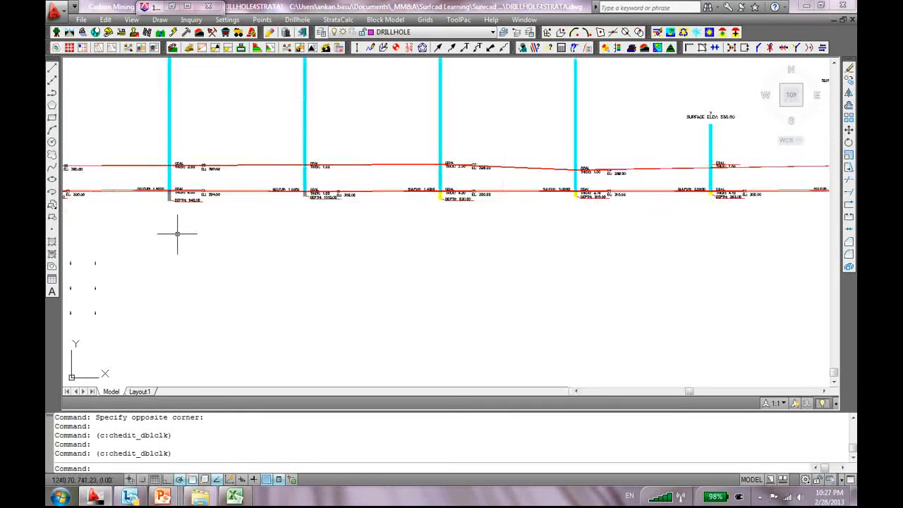
pyautogui.moveTo(182, 232); pyautogui.dragTo(459, 297, button='middle')
pyautogui.scroll(3, 159, 251)
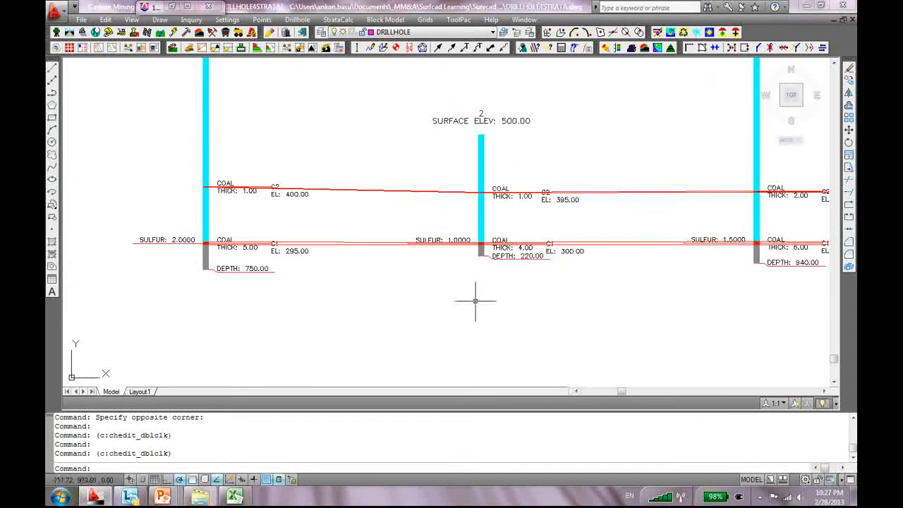
pyautogui.scroll(2, 449, 237)
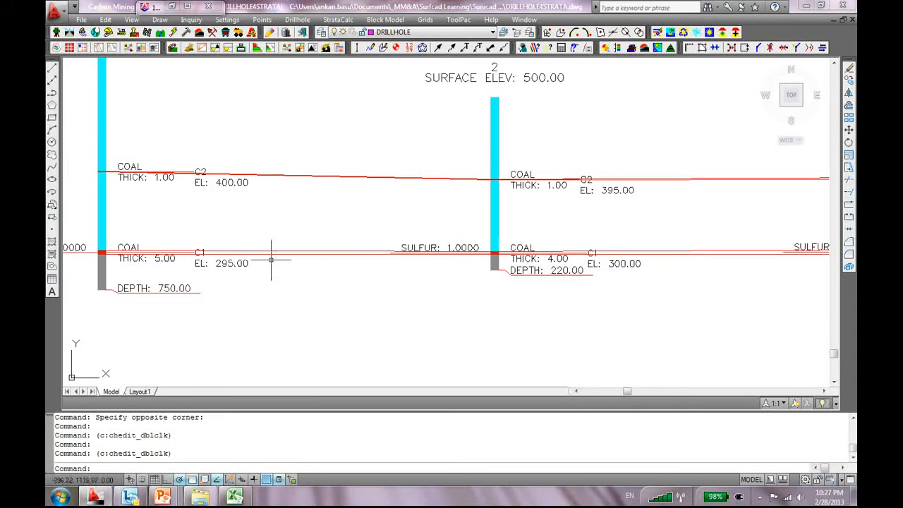
pyautogui.scroll(-4, 276, 290)
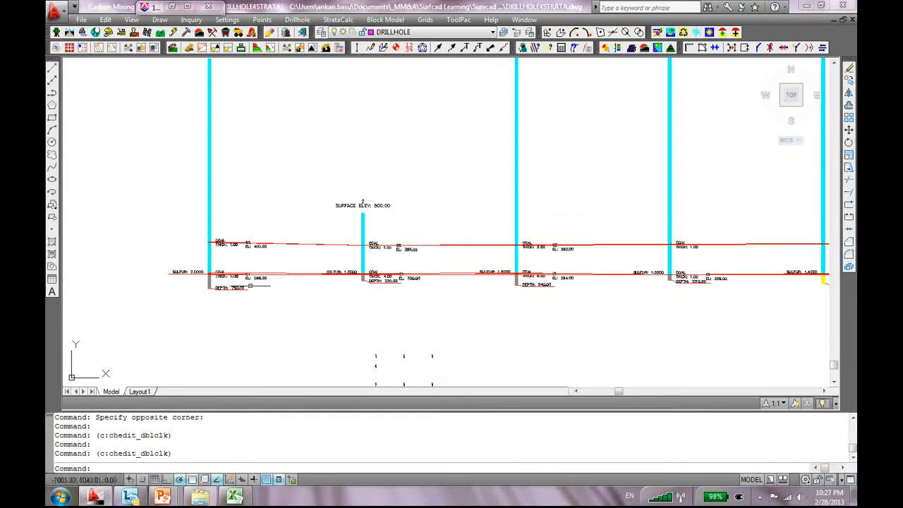
pyautogui.scroll(2, 338, 280)
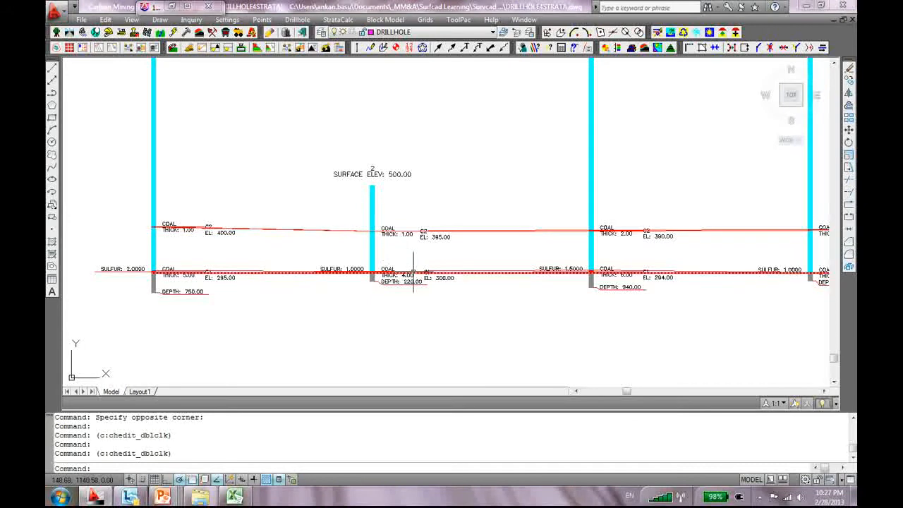
pyautogui.scroll(5, 454, 294)
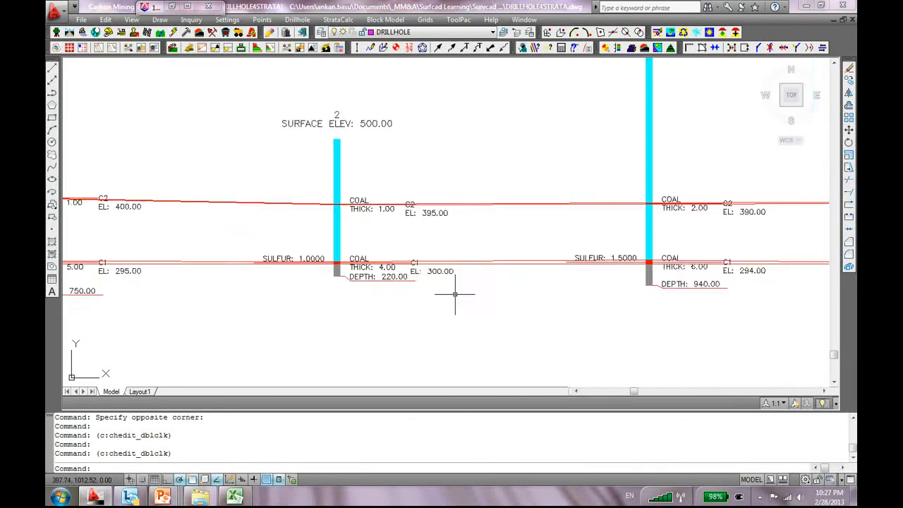
pyautogui.scroll(-4, 462, 293)
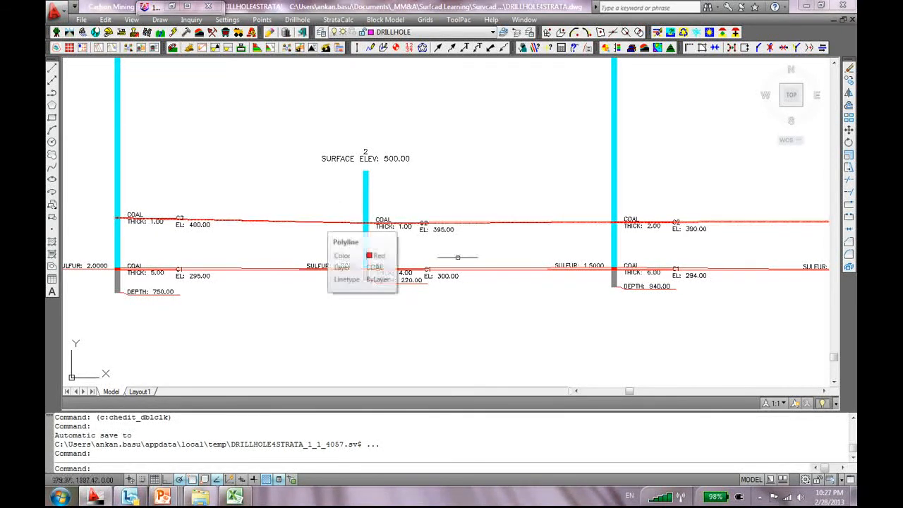
pyautogui.moveTo(539, 245); pyautogui.dragTo(326, 275, button='middle')
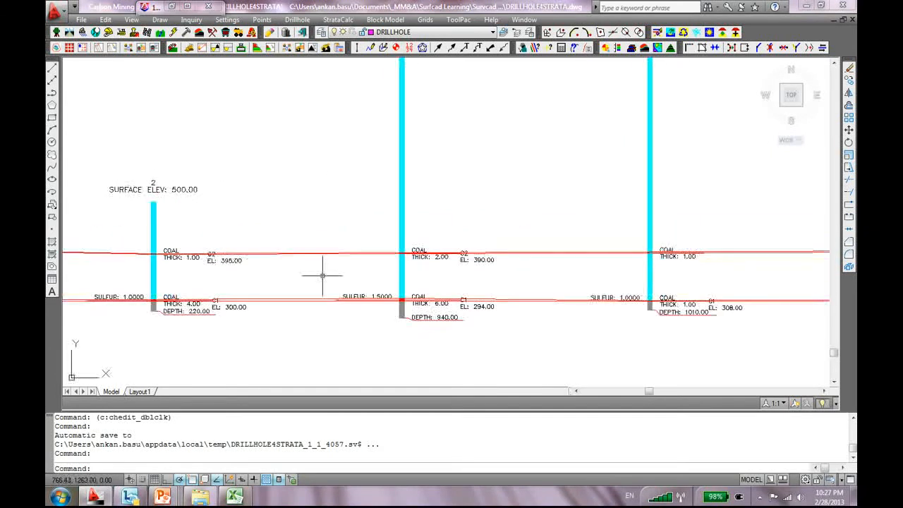
pyautogui.scroll(3, 205, 254)
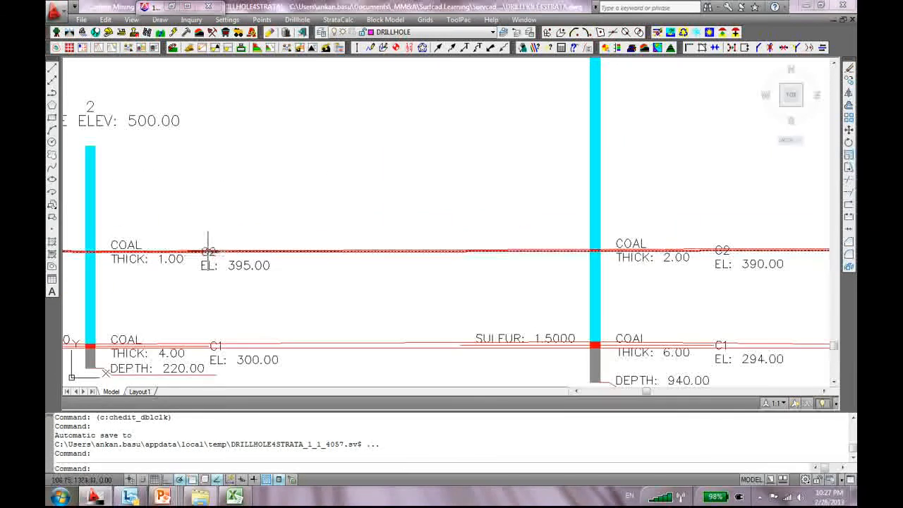
pyautogui.scroll(-2, 512, 283)
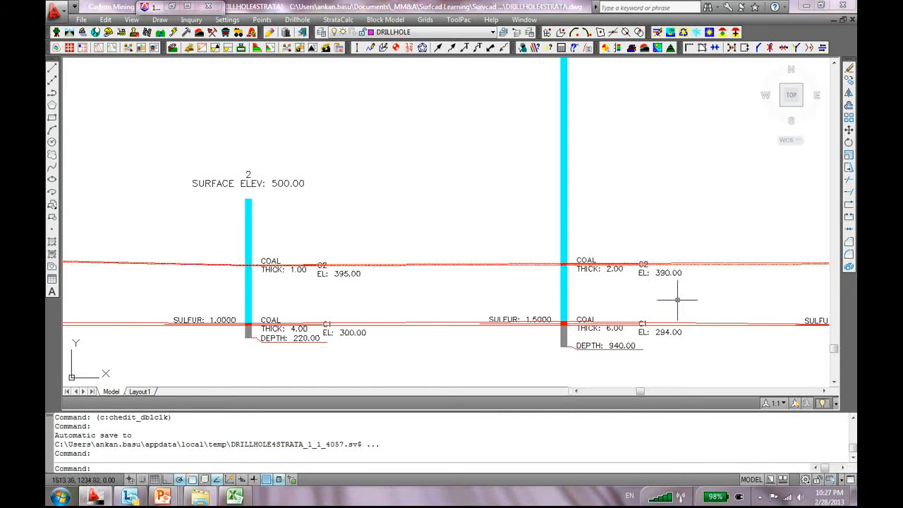
pyautogui.moveTo(534, 312); pyautogui.dragTo(256, 336, button='middle')
pyautogui.scroll(5, 678, 290)
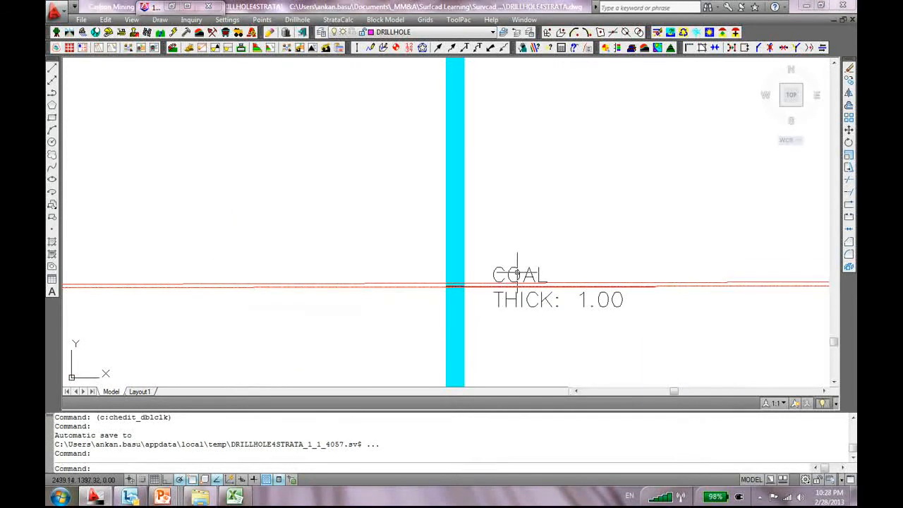
pyautogui.scroll(5, 417, 307)
pyautogui.scroll(2, 418, 307)
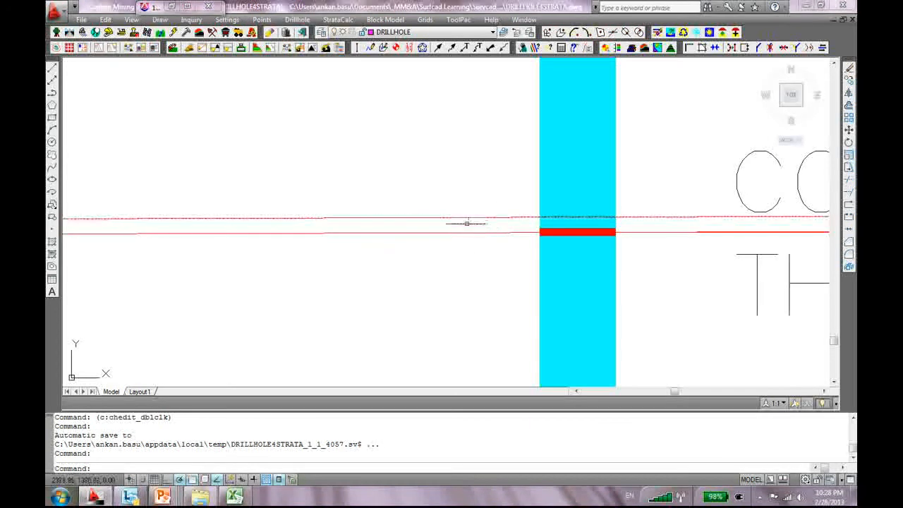
pyautogui.scroll(-14, 465, 216)
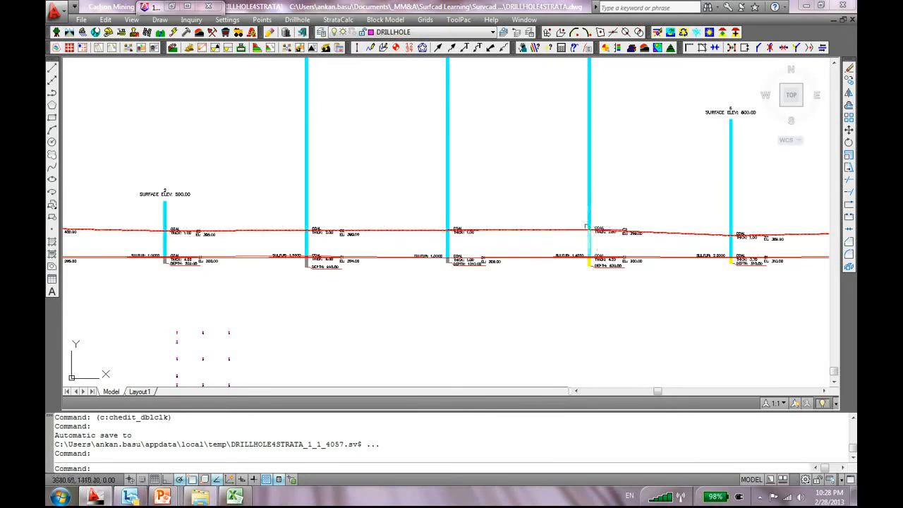
pyautogui.scroll(9, 483, 227)
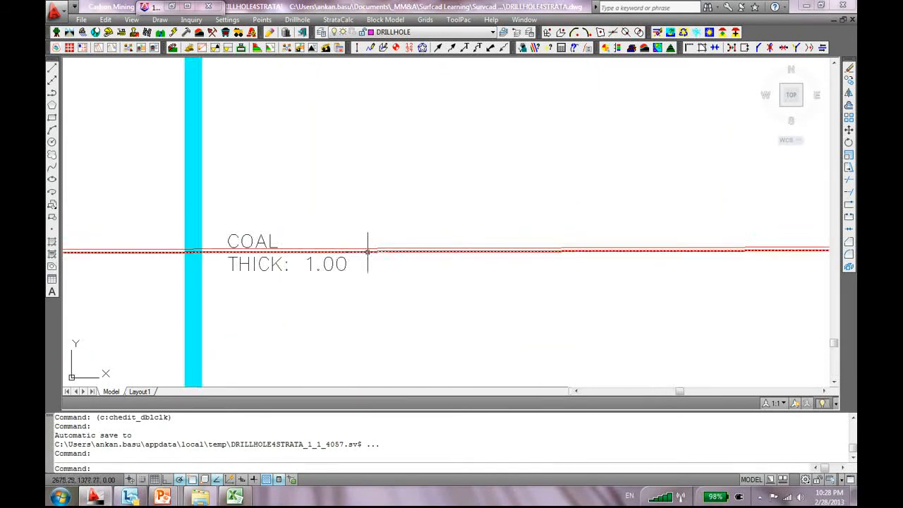
pyautogui.moveTo(367, 246); pyautogui.dragTo(628, 165, button='middle')
pyautogui.scroll(6, 417, 198)
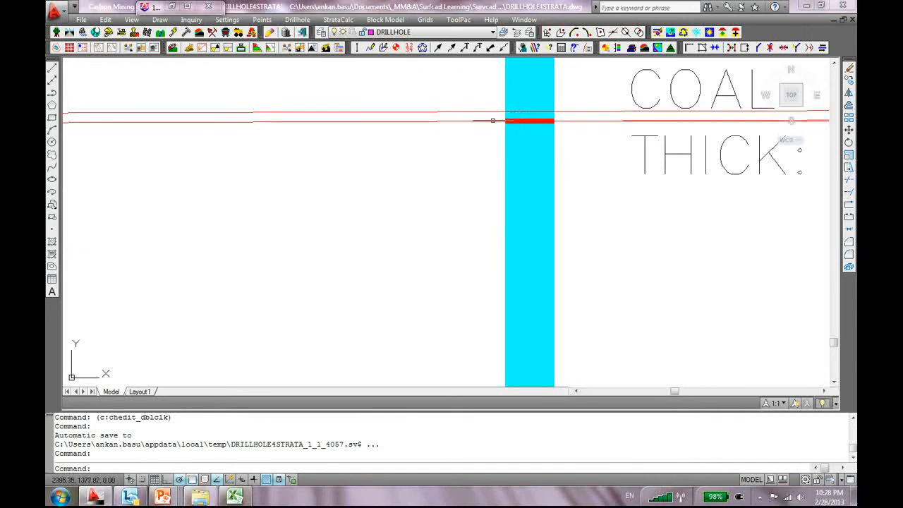
pyautogui.scroll(-10, 527, 116)
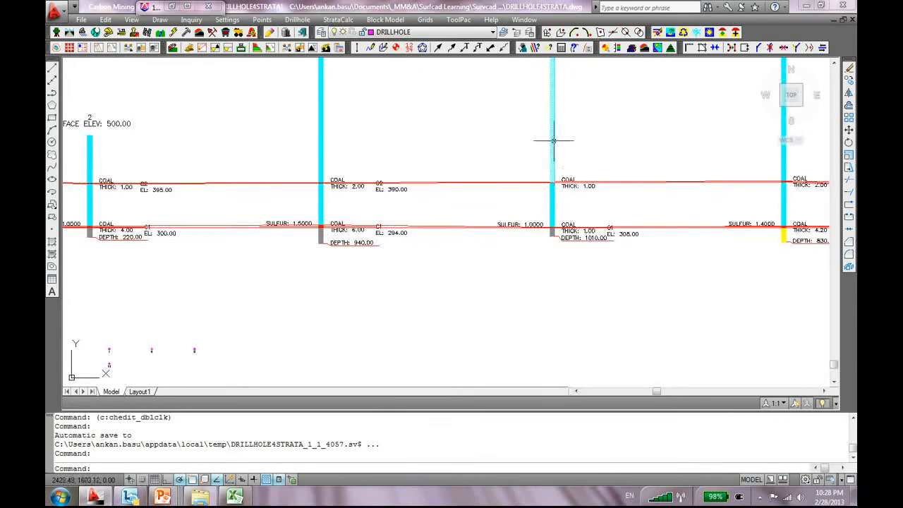
pyautogui.scroll(-5, 552, 212)
pyautogui.scroll(5, 556, 177)
pyautogui.scroll(2, 543, 127)
pyautogui.scroll(-5, 572, 268)
pyautogui.moveTo(559, 234); pyautogui.dragTo(525, 179, button='middle')
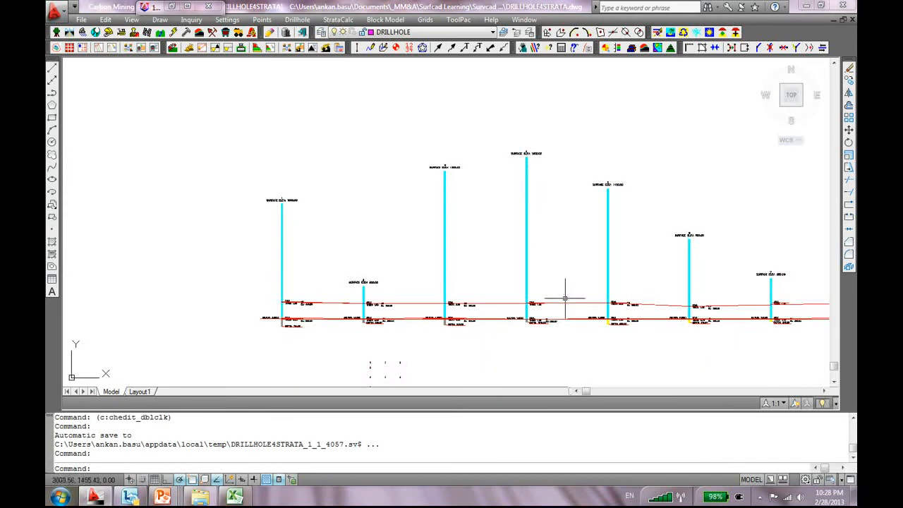
pyautogui.scroll(5, 531, 343)
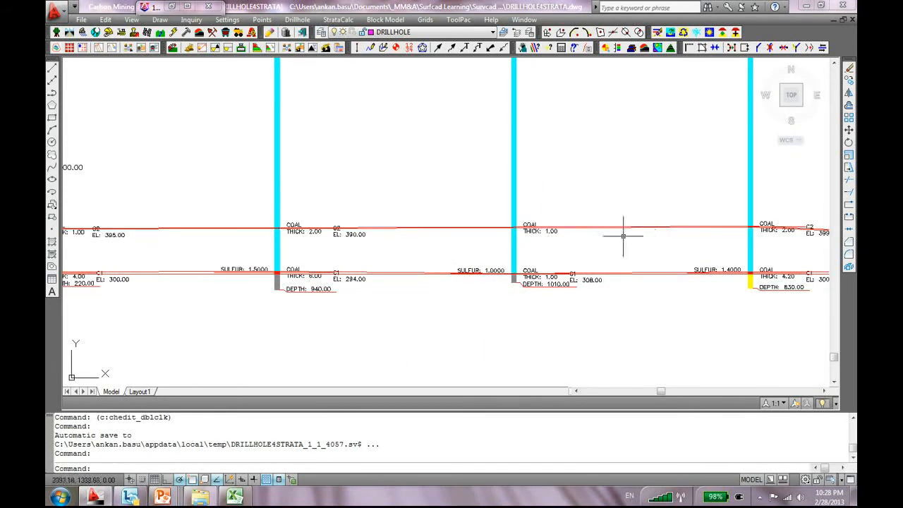
pyautogui.scroll(3, 635, 231)
pyautogui.scroll(2, 365, 226)
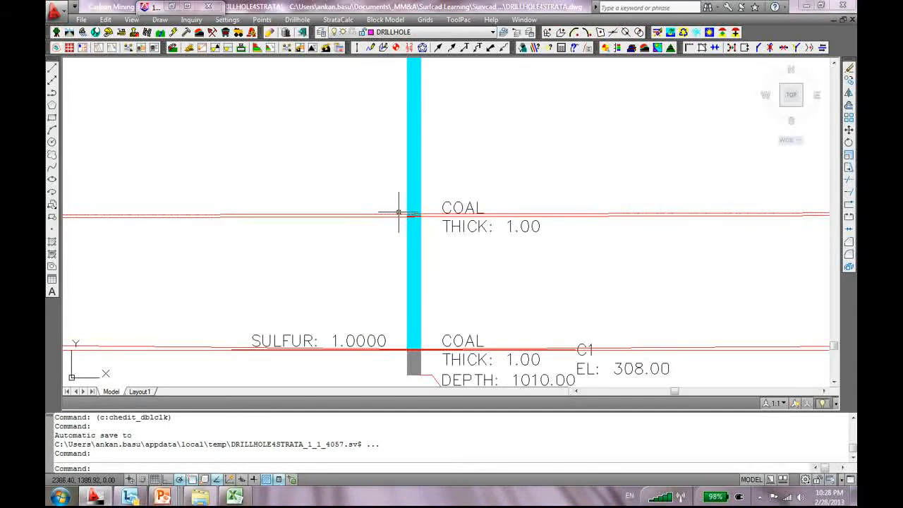
pyautogui.scroll(-10, 398, 211)
pyautogui.scroll(6, 646, 231)
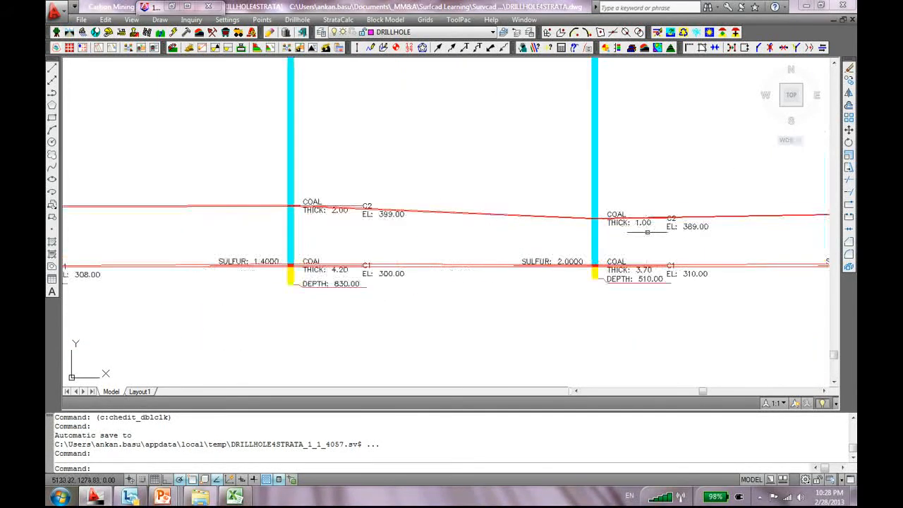
pyautogui.moveTo(573, 241); pyautogui.dragTo(446, 268, button='middle')
pyautogui.moveTo(705, 275); pyautogui.dragTo(646, 279, button='middle')
pyautogui.scroll(2, 734, 275)
pyautogui.moveTo(730, 260); pyautogui.dragTo(583, 258, button='middle')
pyautogui.scroll(5, 580, 230)
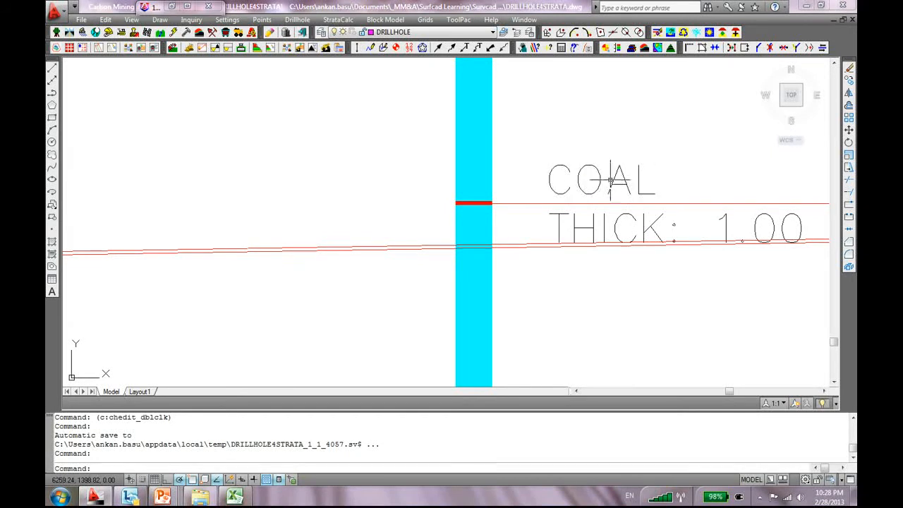
pyautogui.scroll(2, 519, 211)
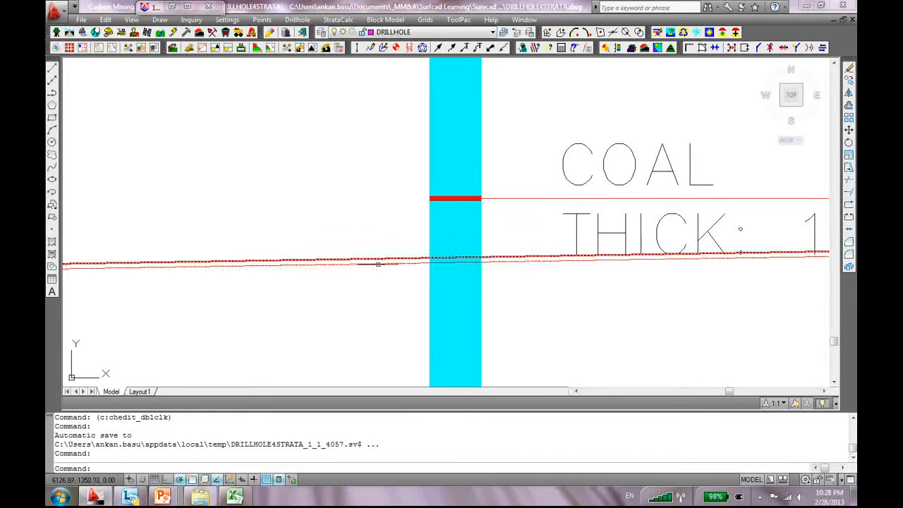
pyautogui.scroll(-4, 494, 280)
pyautogui.scroll(-3, 508, 287)
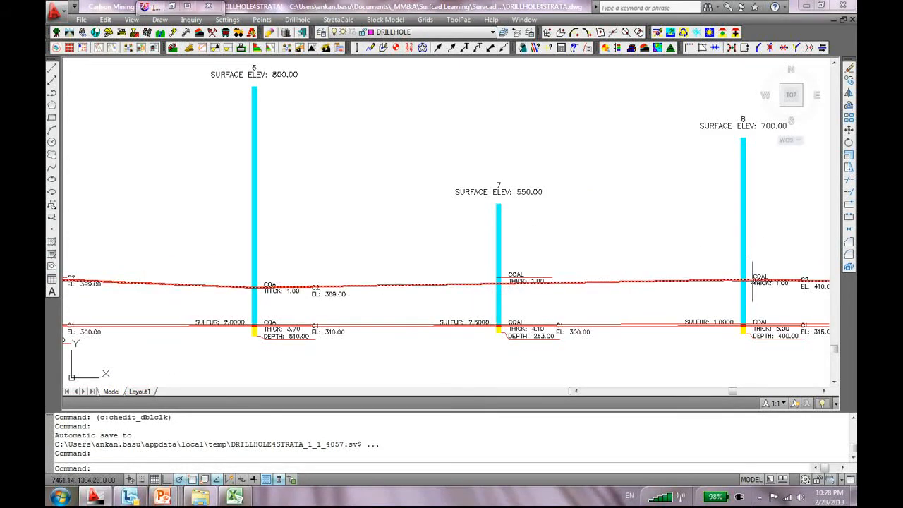
pyautogui.scroll(2, 494, 286)
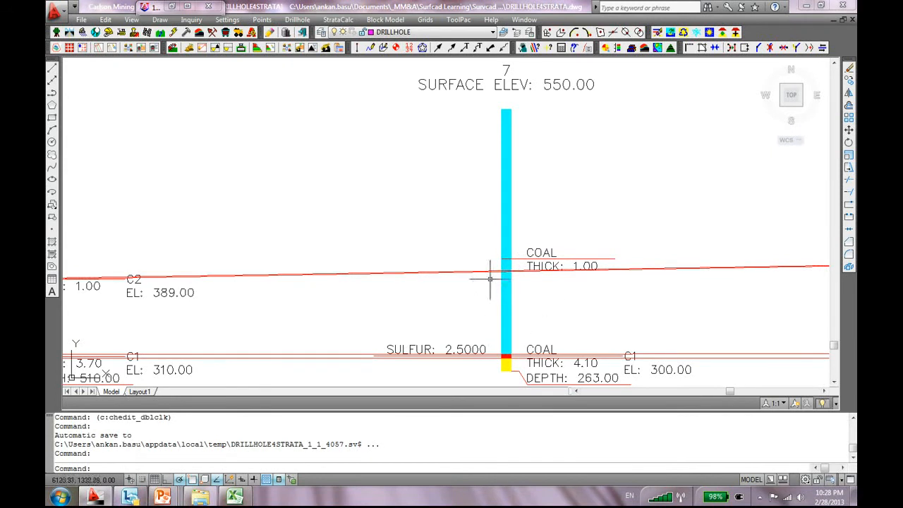
# Select drillhole 7's C2 seam line and column, then raise the row in view
pyautogui.click(488, 270)
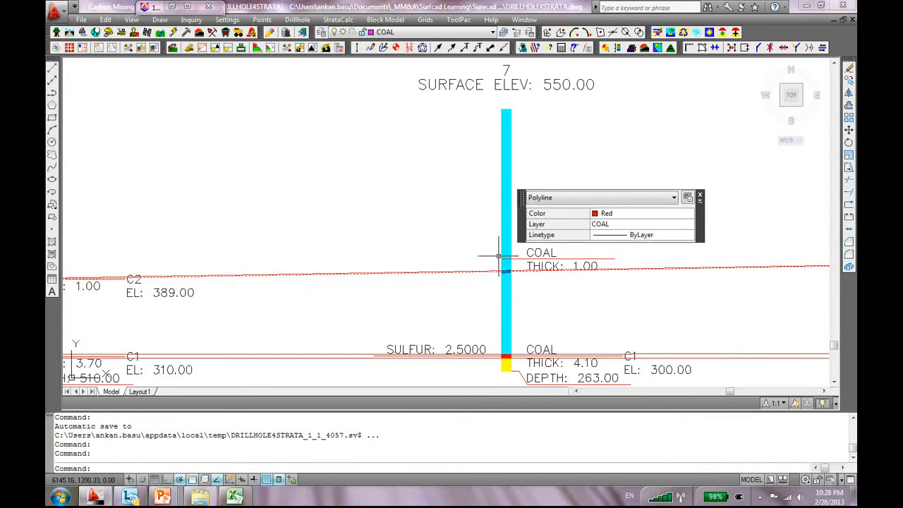
pyautogui.click(500, 258)
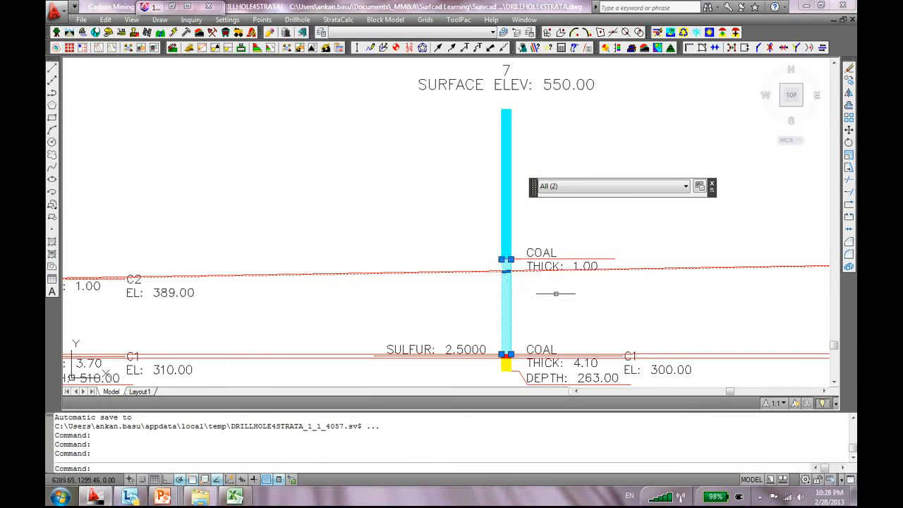
pyautogui.scroll(-7, 526, 280)
pyautogui.scroll(3, 576, 290)
pyautogui.scroll(-6, 575, 290)
pyautogui.moveTo(457, 361); pyautogui.dragTo(472, 279, button='middle')
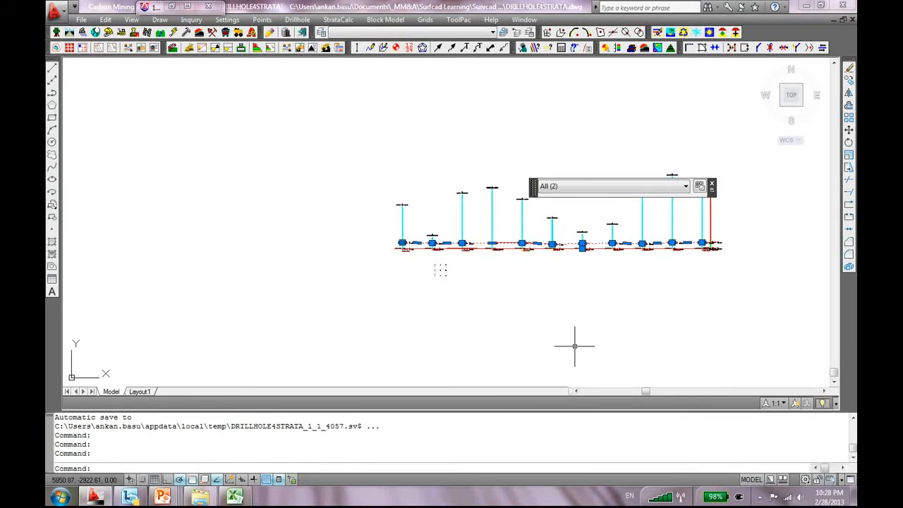
# Zoom and recenter until the full row of 11 geologic columns fits the view
pyautogui.scroll(5, 528, 321)
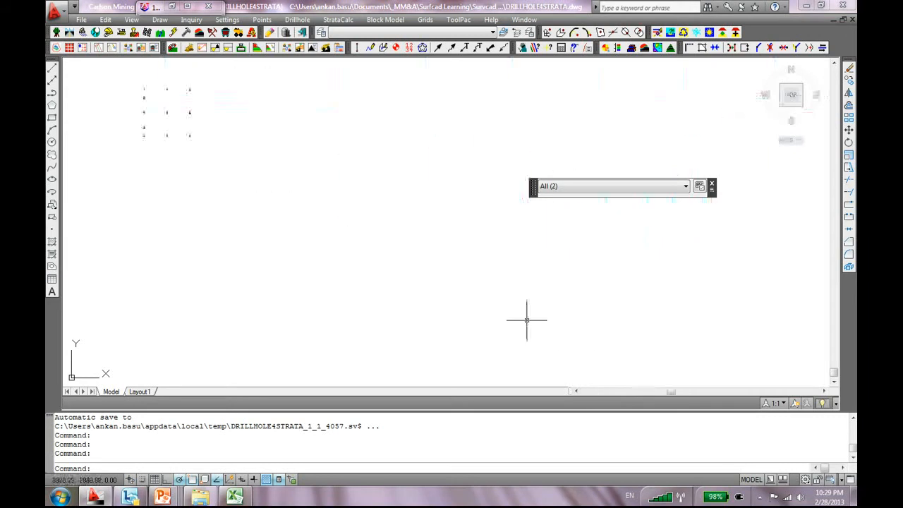
pyautogui.scroll(-4, 525, 194)
pyautogui.scroll(1, 490, 214)
pyautogui.scroll(-2, 490, 214)
pyautogui.moveTo(494, 205); pyautogui.dragTo(429, 322, button='middle')
pyautogui.scroll(3, 489, 303)
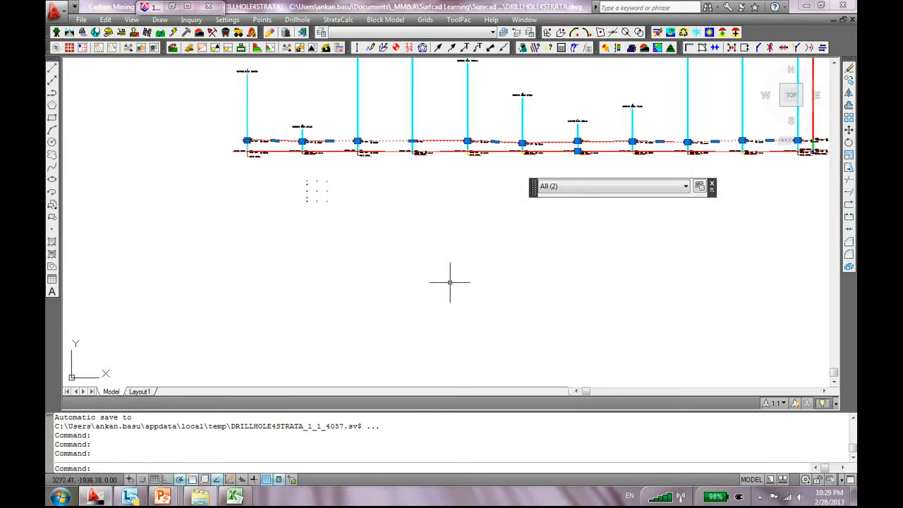
pyautogui.scroll(-4, 449, 282)
pyautogui.scroll(4, 413, 251)
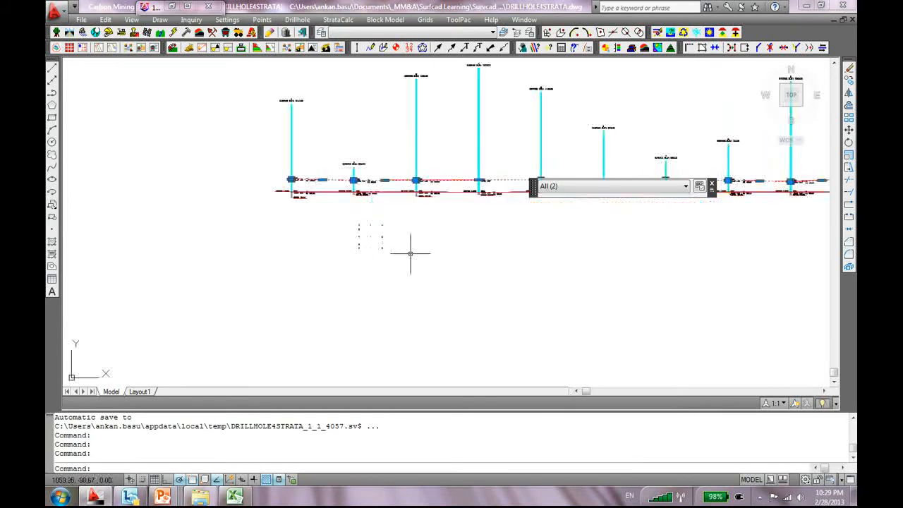
pyautogui.scroll(-3, 406, 254)
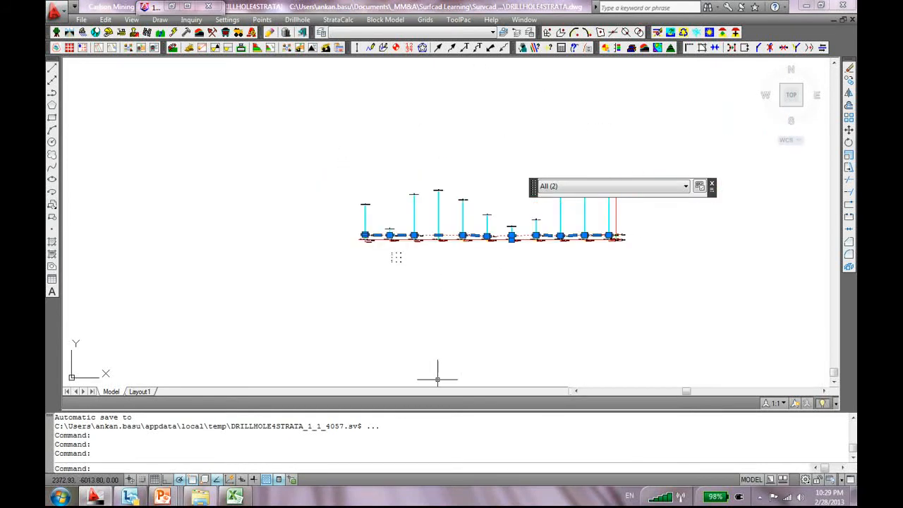
# In the Excel drillhole sheet, enter C2 as drillhole 4's COAL bed name in E18
pyautogui.click(234, 497)
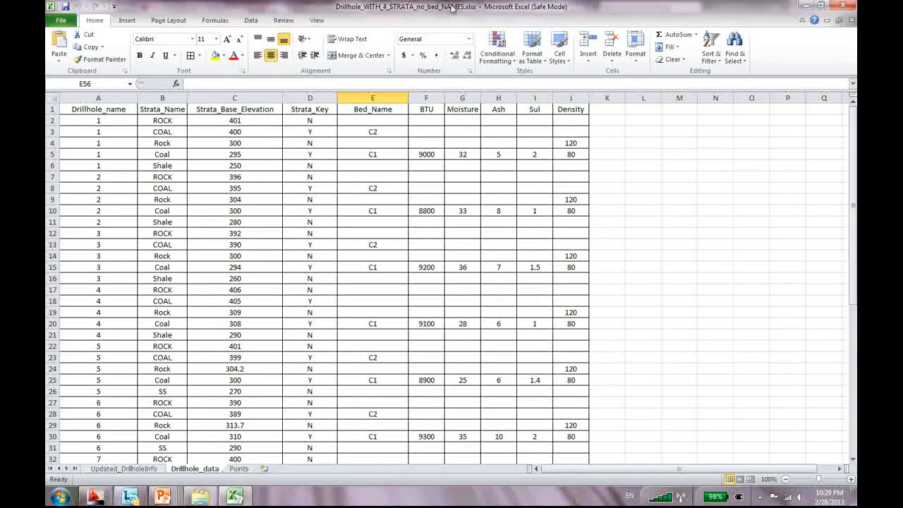
pyautogui.click(378, 121)
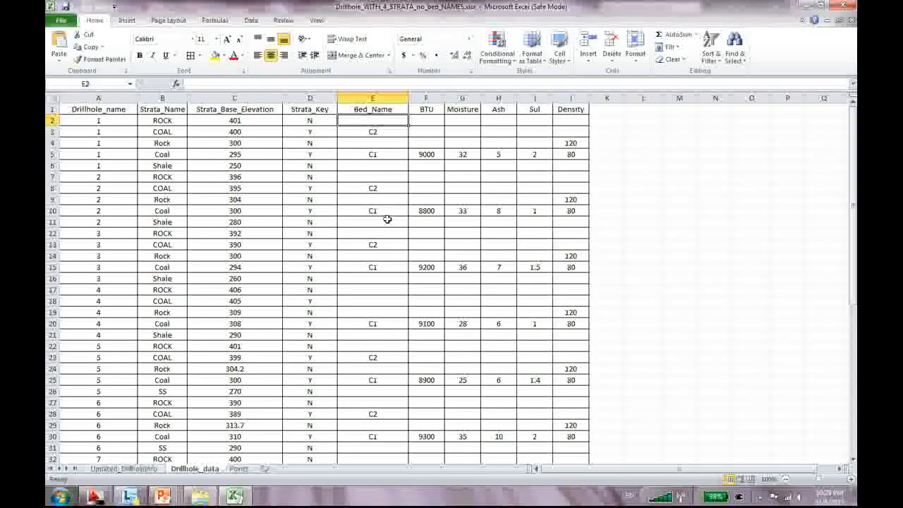
pyautogui.click(381, 300)
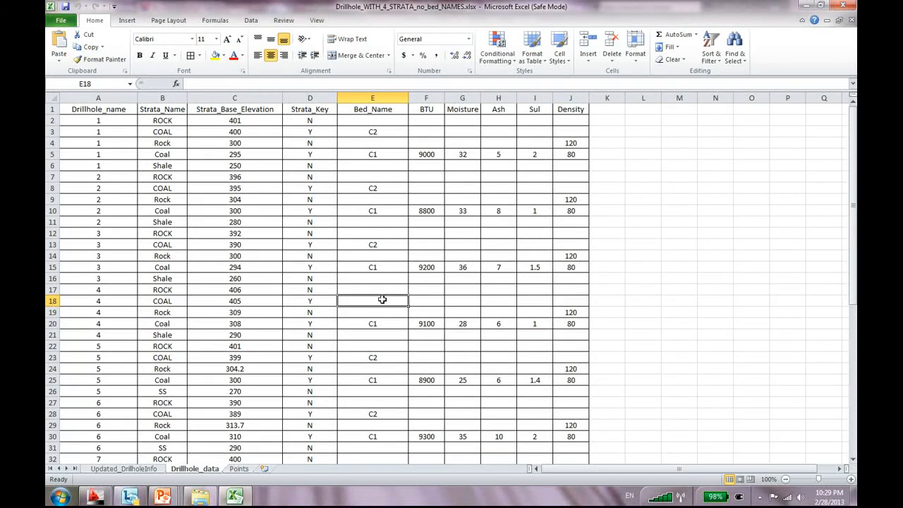
pyautogui.write('c2')
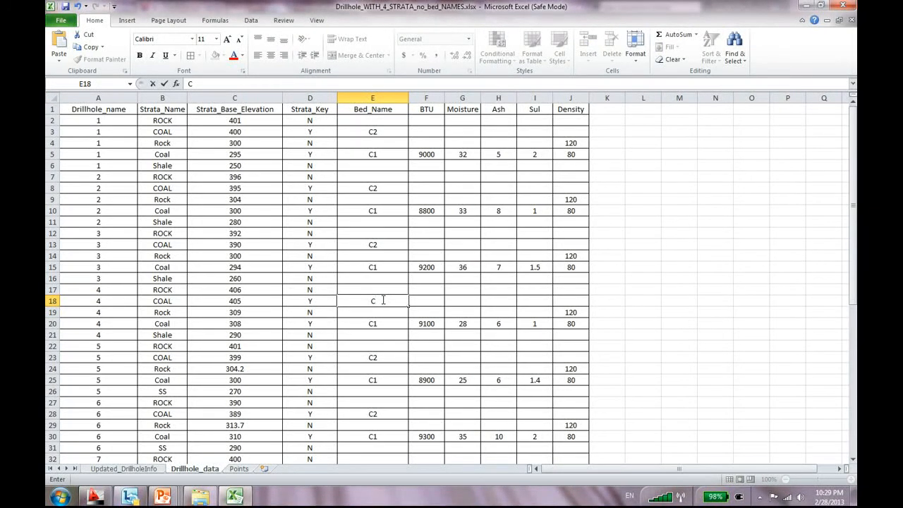
pyautogui.press('Return')
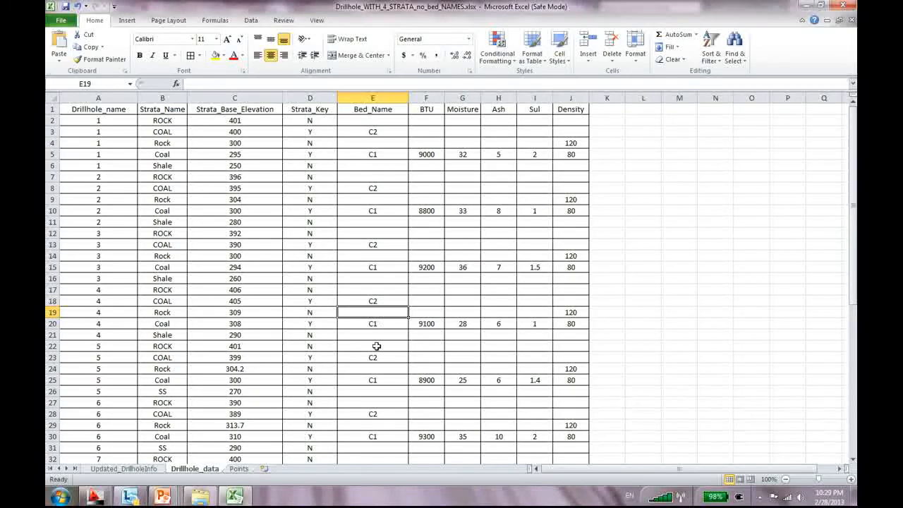
# Fill drillhole 7's COAL bed name in E33 with C2, then return to the Carlson drawing
pyautogui.scroll(-1, 381, 323)
pyautogui.scroll(-1, 380, 387)
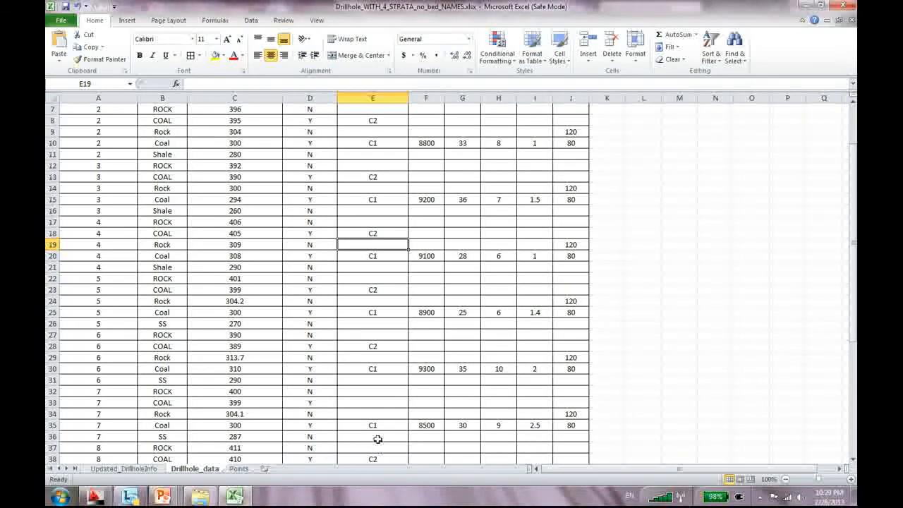
pyautogui.click(379, 404)
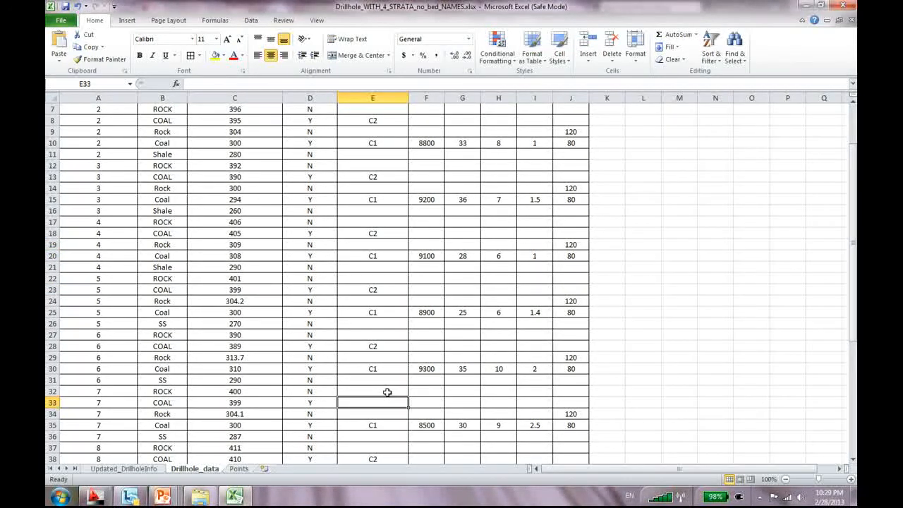
pyautogui.write('C')
pyautogui.press('Return')
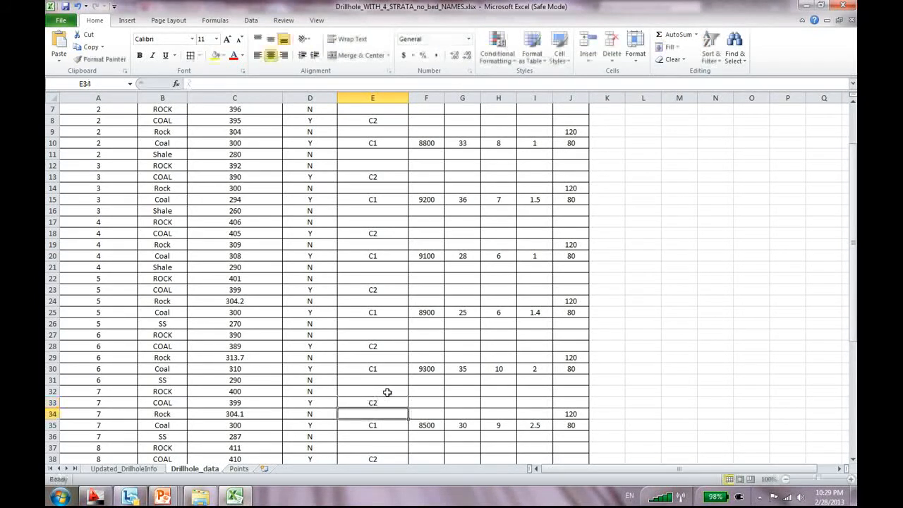
pyautogui.scroll(-6, 368, 371)
pyautogui.scroll(-2, 320, 394)
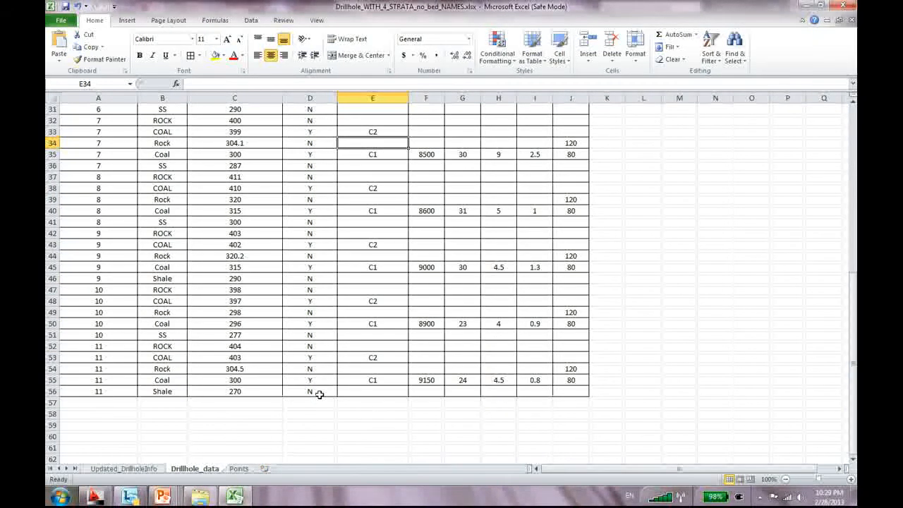
pyautogui.scroll(10, 383, 395)
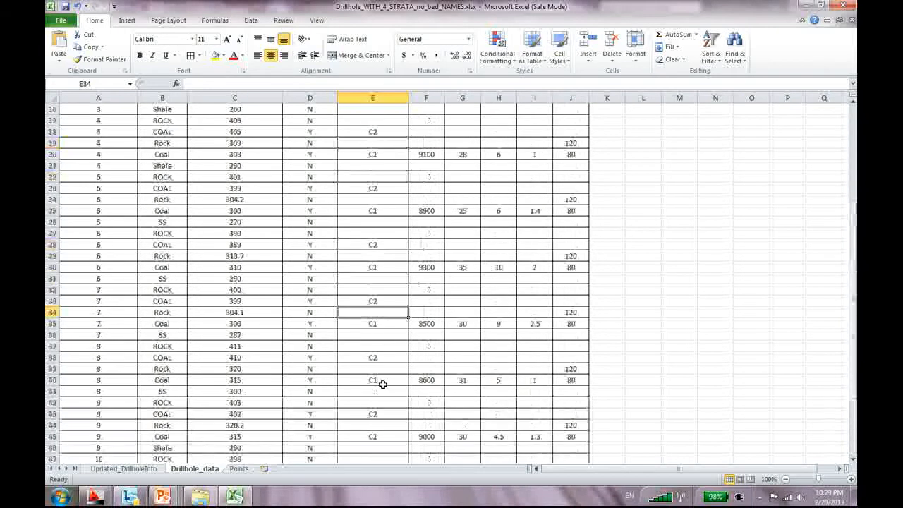
pyautogui.hotkey('alt', 'Tab')
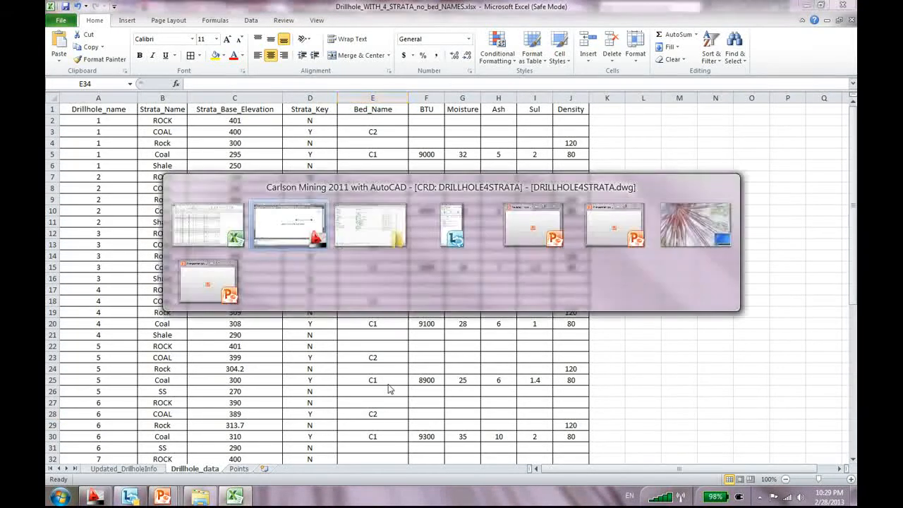
pyautogui.press('Escape')
# Erase all the geologic columns with a crossing window selection and Delete
pyautogui.scroll(4, 375, 300)
pyautogui.scroll(-8, 392, 288)
pyautogui.scroll(2, 489, 284)
pyautogui.moveTo(431, 273); pyautogui.dragTo(396, 254, button='middle')
pyautogui.click(657, 102)
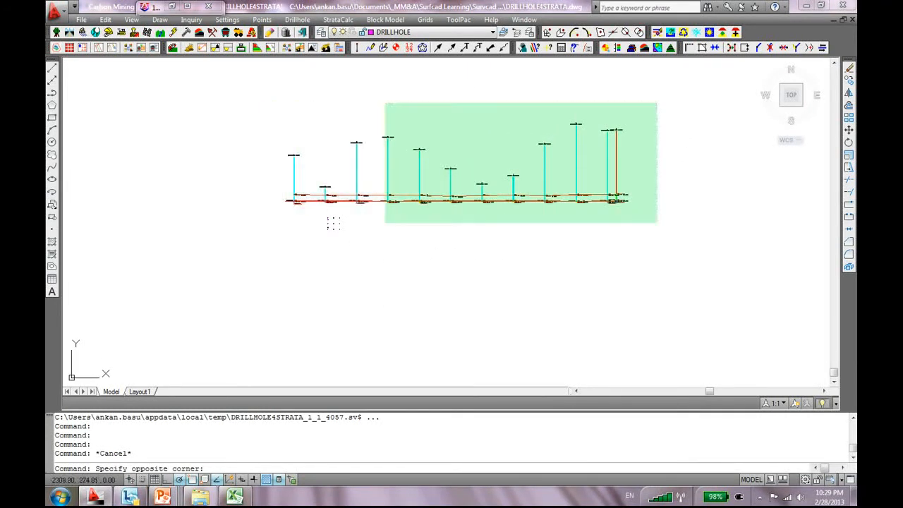
pyautogui.click(273, 209)
pyautogui.press('Delete')
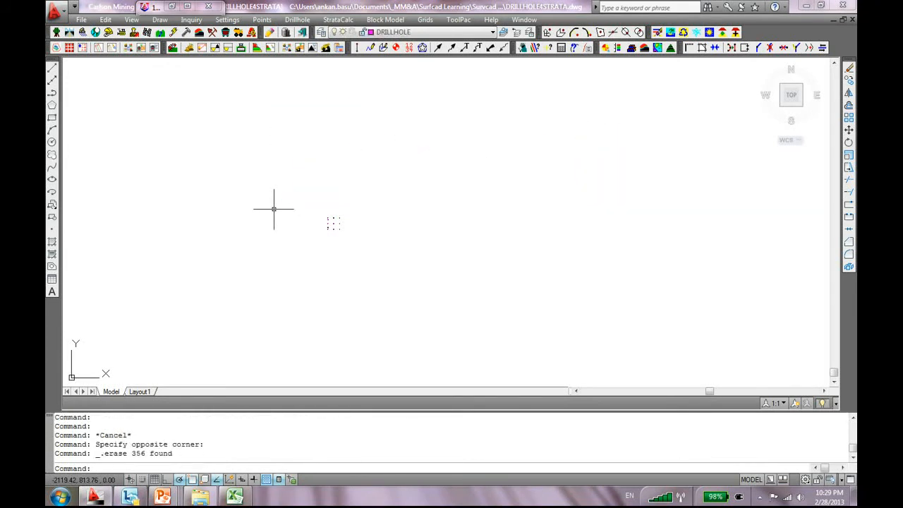
# Pan and zoom to center the remaining drillhole markers in view
pyautogui.scroll(6, 358, 217)
pyautogui.moveTo(401, 169); pyautogui.dragTo(341, 197, button='middle')
pyautogui.scroll(-3, 448, 209)
pyautogui.moveTo(484, 126); pyautogui.dragTo(351, 148, button='middle')
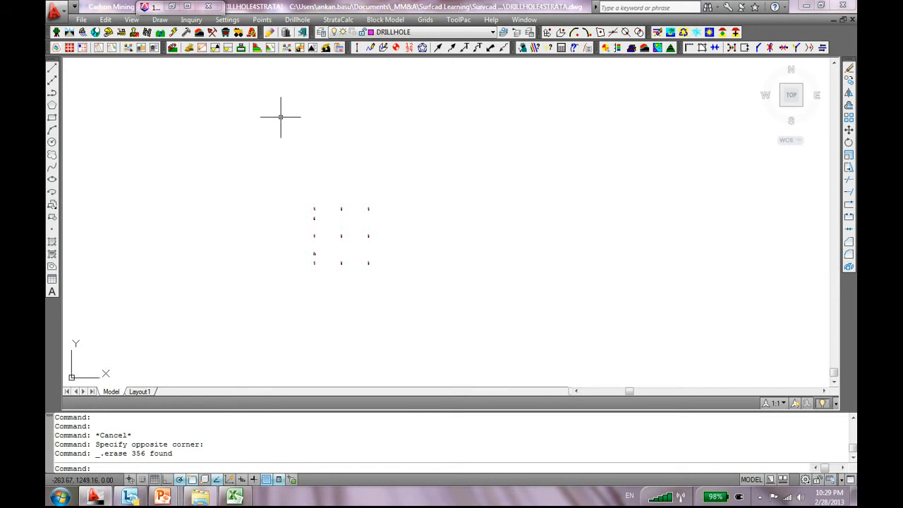
# Use Find Drillhole to locate drillhole 9 at 250.0,480.0
pyautogui.click(295, 19)
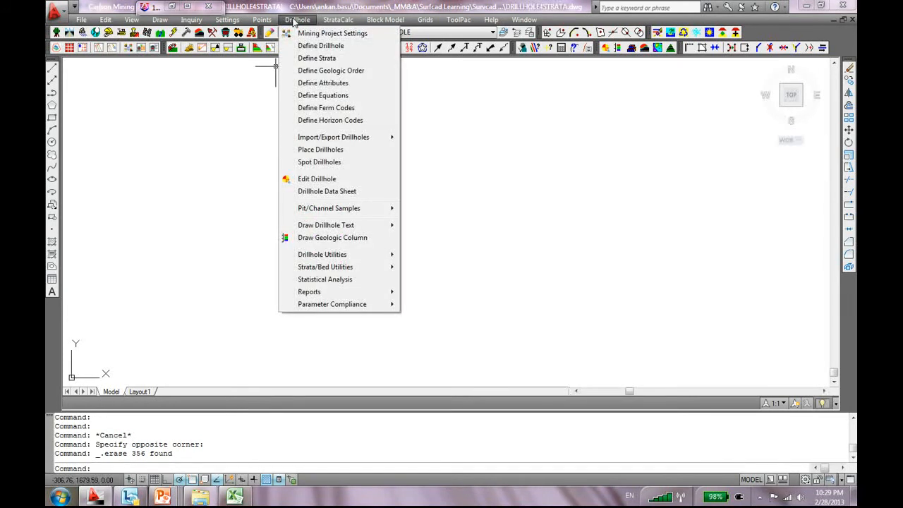
pyautogui.moveTo(342, 256)
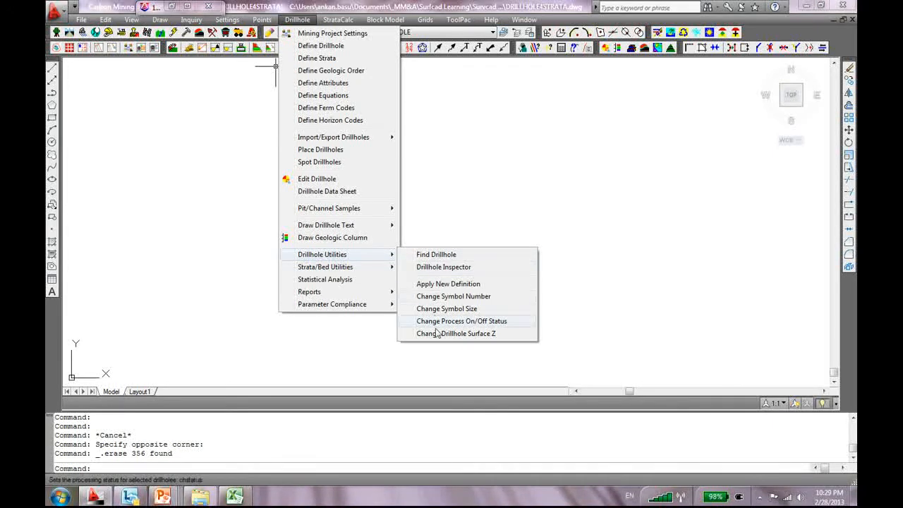
pyautogui.click(436, 255)
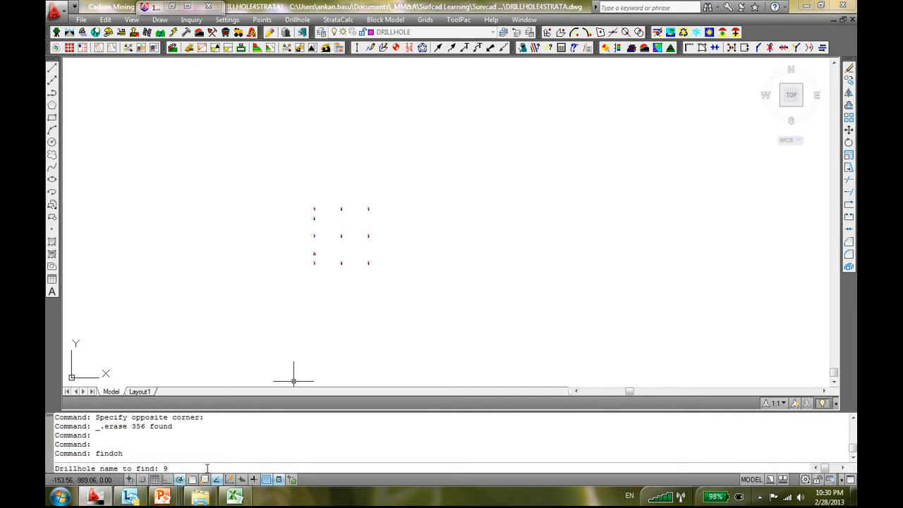
pyautogui.write('9')
pyautogui.press('Return')
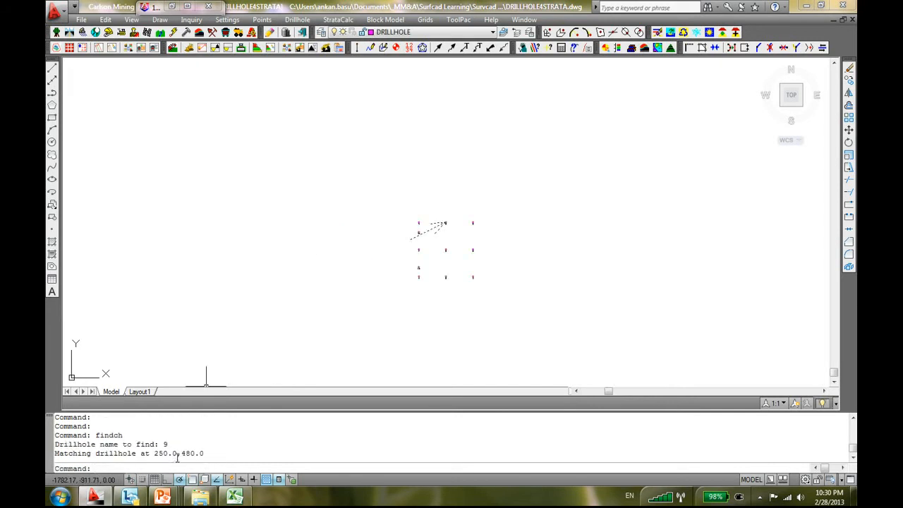
pyautogui.scroll(6, 461, 212)
pyautogui.scroll(-4, 337, 291)
pyautogui.scroll(-4, 337, 291)
# Repeat the search to locate drillhole 11 at 20.0,400.0
pyautogui.press('Return')
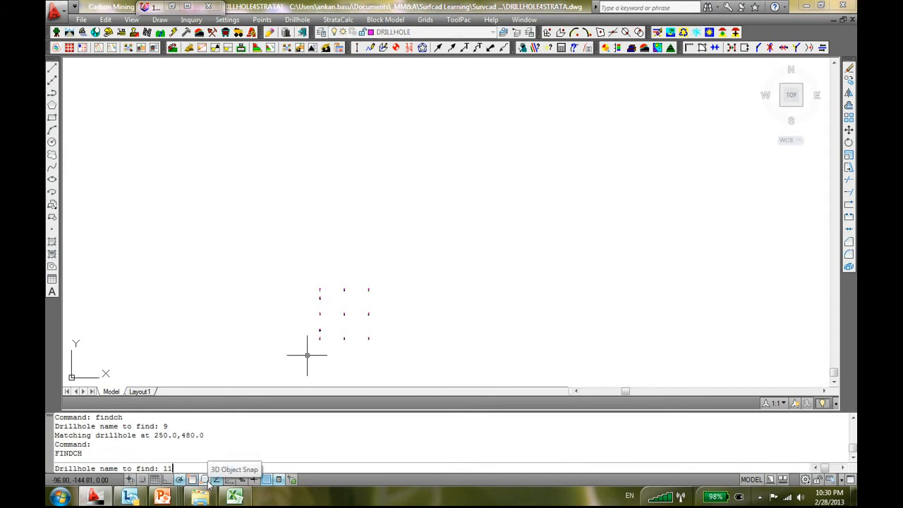
pyautogui.write('11')
pyautogui.press('Return')
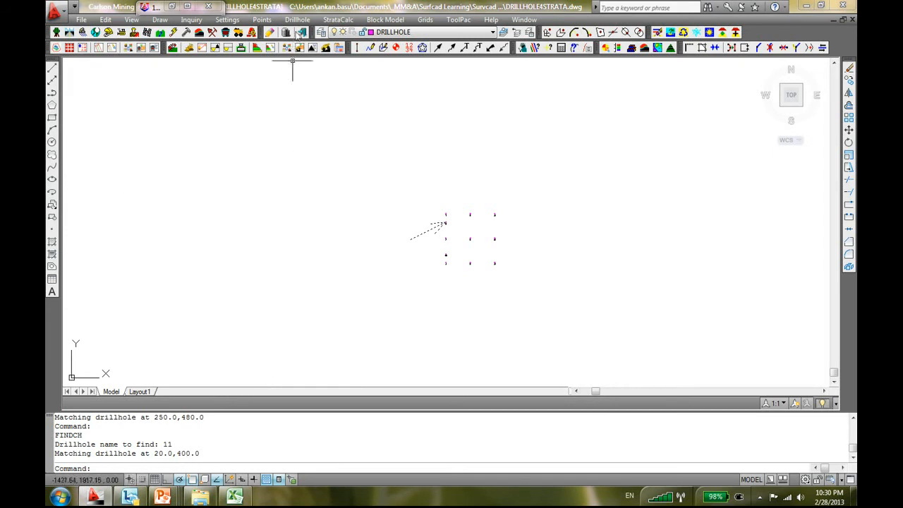
# Run Drillhole Inspector with beds processed to read C1 thickness 4.2, top 304.2, bottom 300.0
pyautogui.click(297, 20)
pyautogui.moveTo(366, 256)
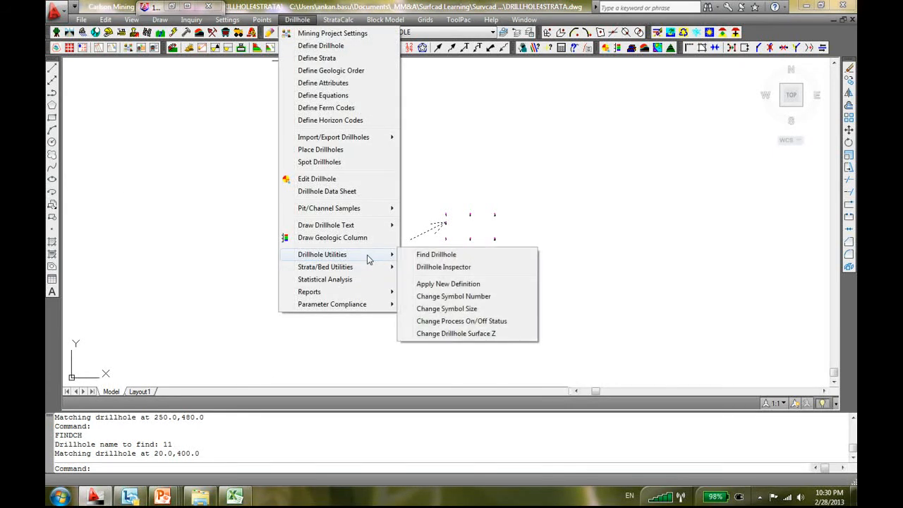
pyautogui.click(437, 267)
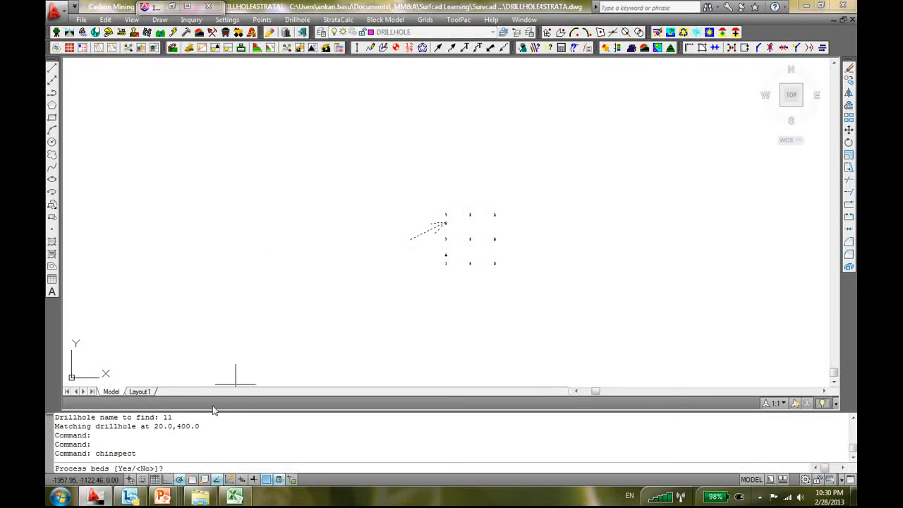
pyautogui.write('Y')
pyautogui.press('Return')
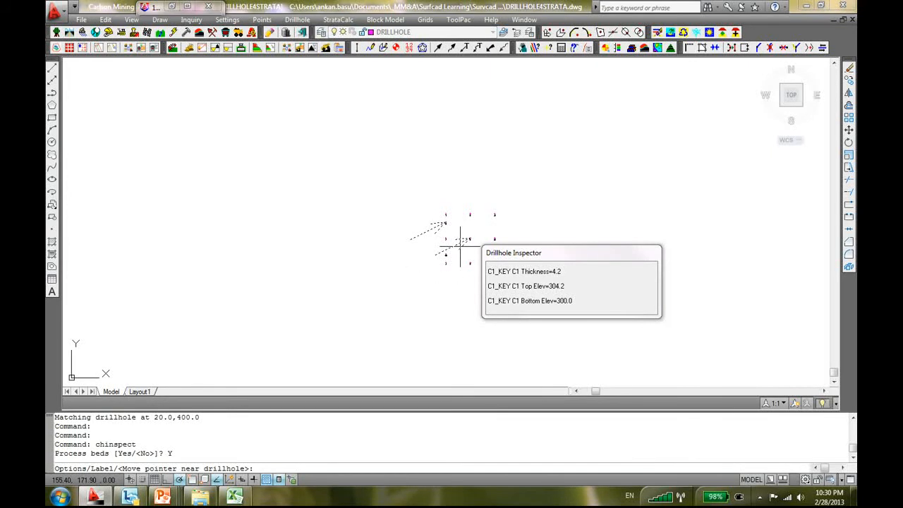
pyautogui.press('Escape')
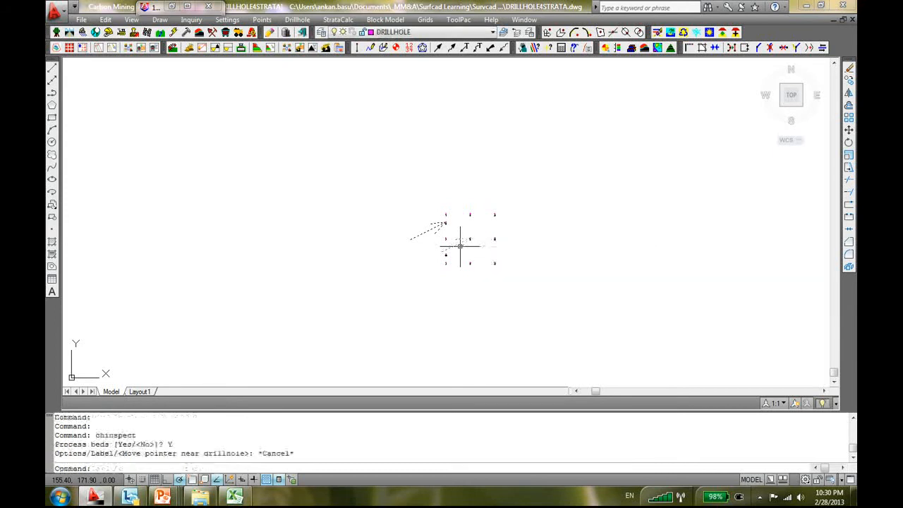
pyautogui.click(295, 20)
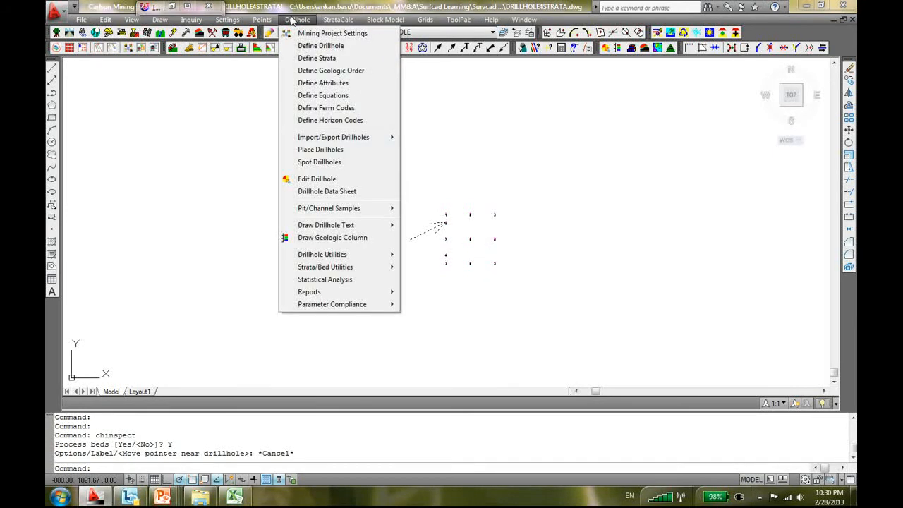
pyautogui.moveTo(380, 269)
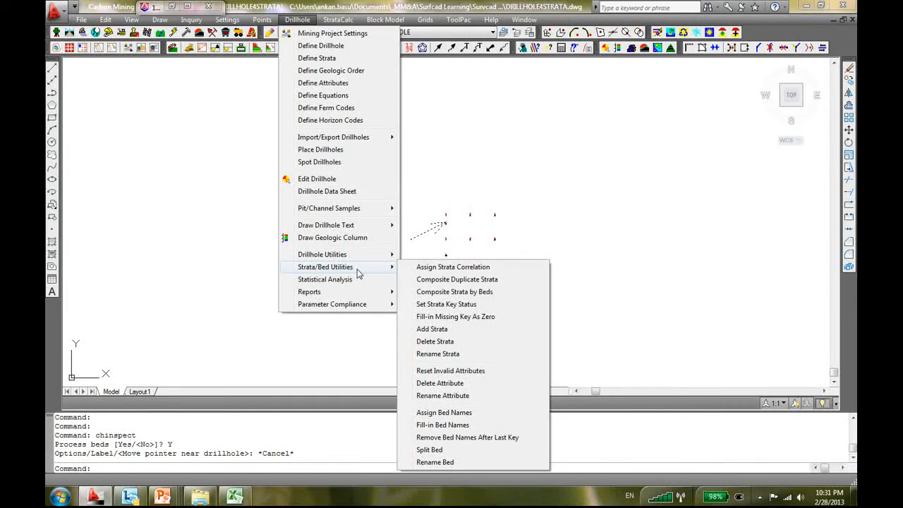
# Bring up the Reports submenu under the Drillhole menu
pyautogui.moveTo(343, 298)
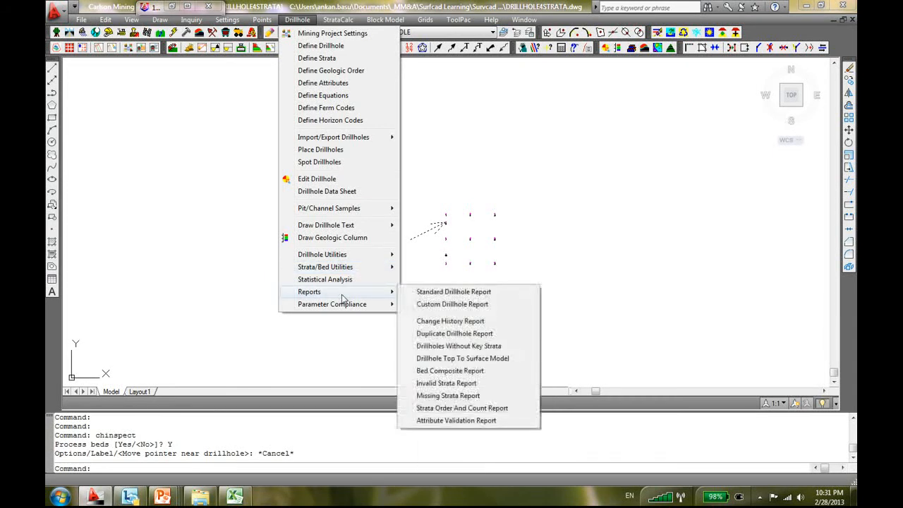
# Run the Standard Drillhole Report on all 11 drillholes: page breaks, one-line attributes, bottom depth and elevation
pyautogui.click(449, 295)
pyautogui.click(545, 179)
pyautogui.click(386, 316)
pyautogui.press('Return')
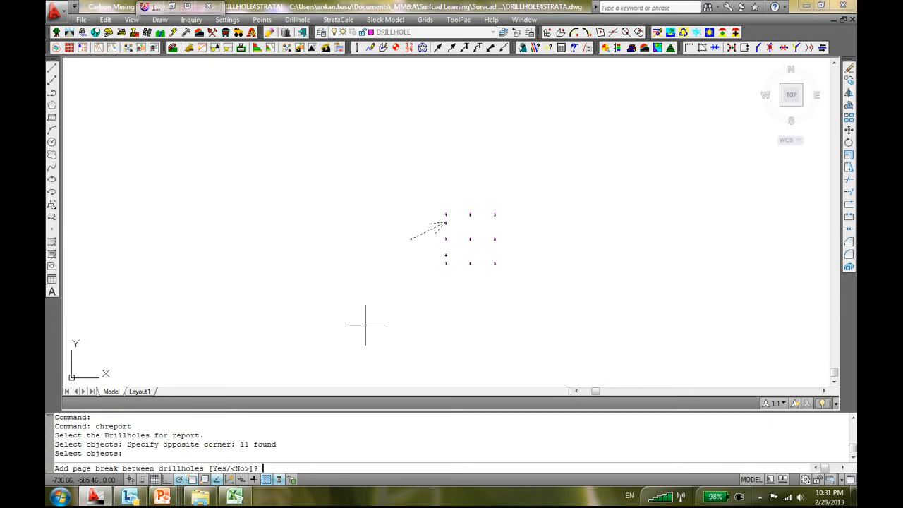
pyautogui.write('Y')
pyautogui.press('Return')
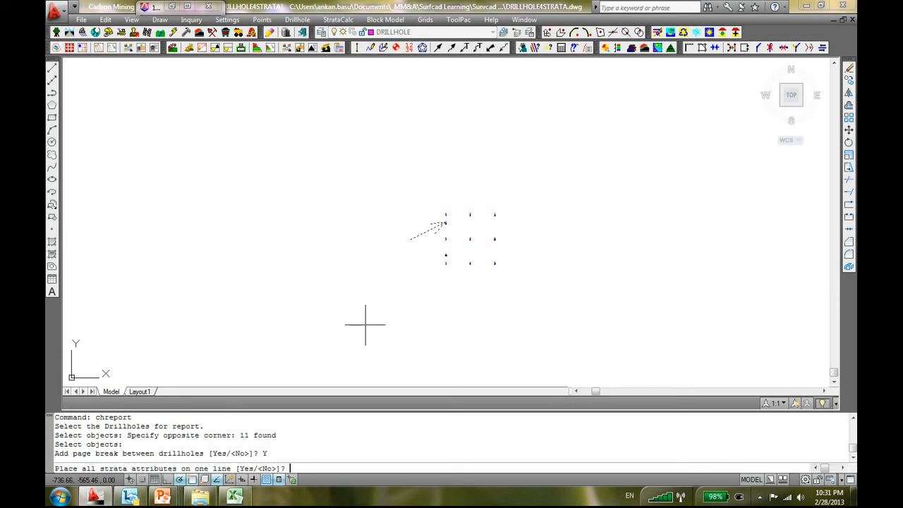
pyautogui.write('Y')
pyautogui.press('Return')
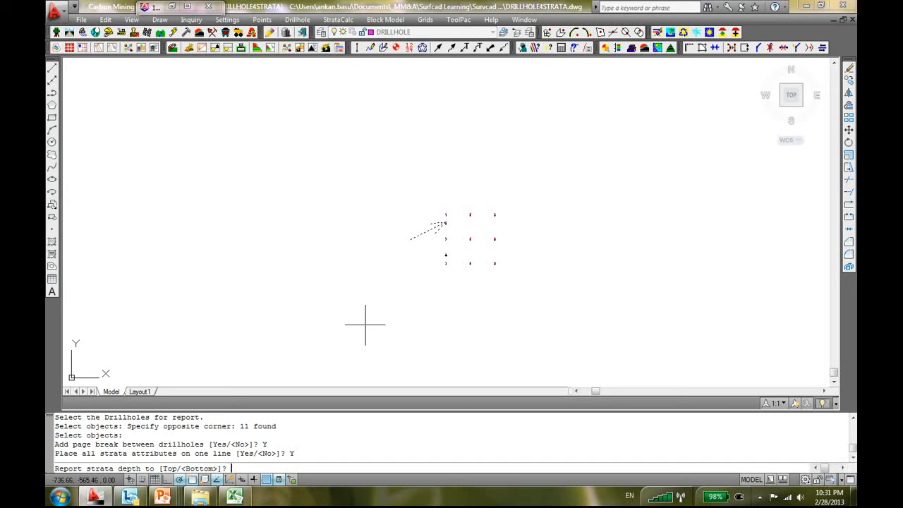
pyautogui.write('B')
pyautogui.press('Return')
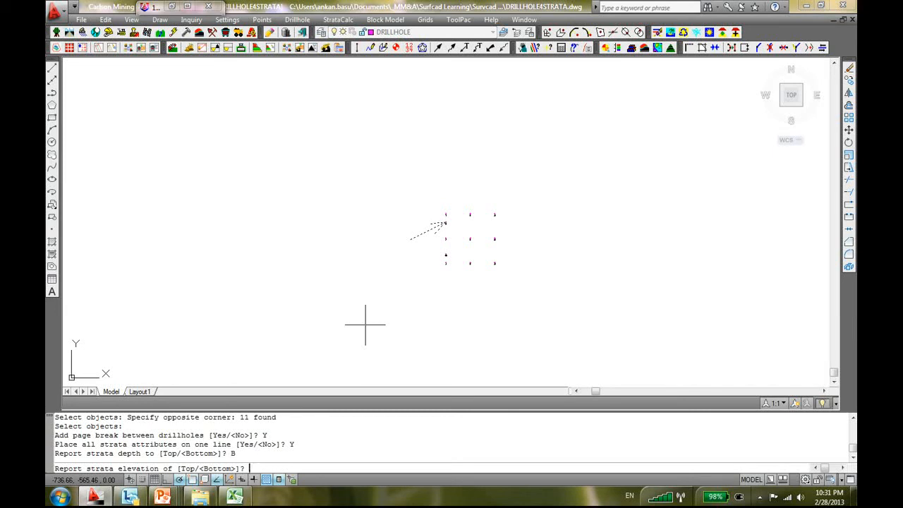
pyautogui.write('B')
pyautogui.press('Return')
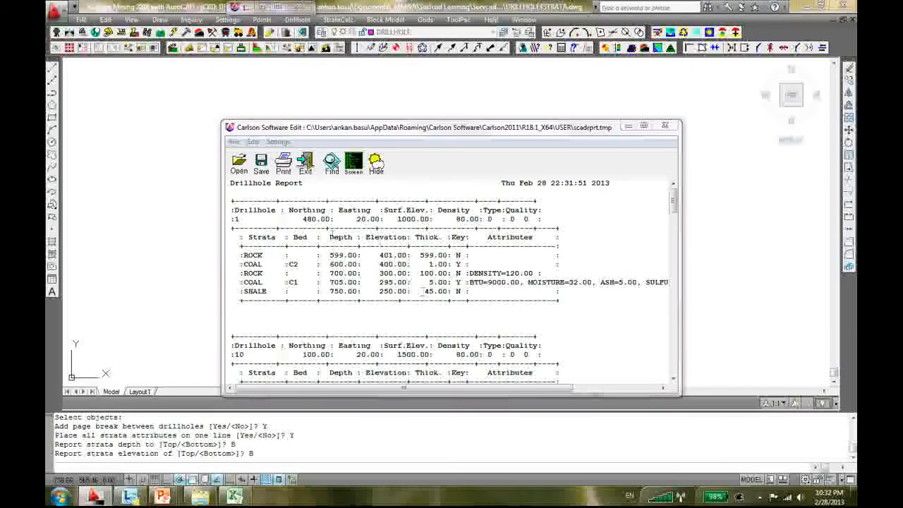
# Maximize the report and highlight drillhole 1's full data line
pyautogui.click(644, 125)
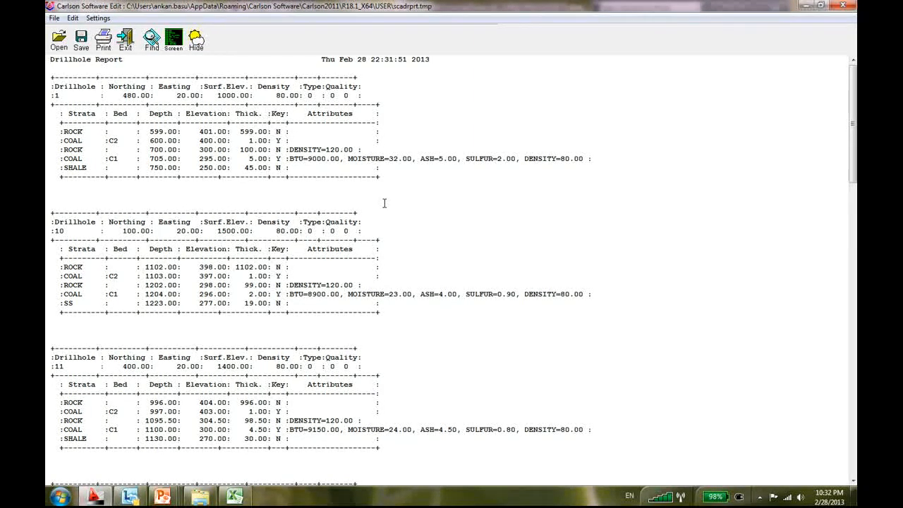
pyautogui.doubleClick(59, 95)
pyautogui.moveTo(118, 95); pyautogui.dragTo(304, 95)
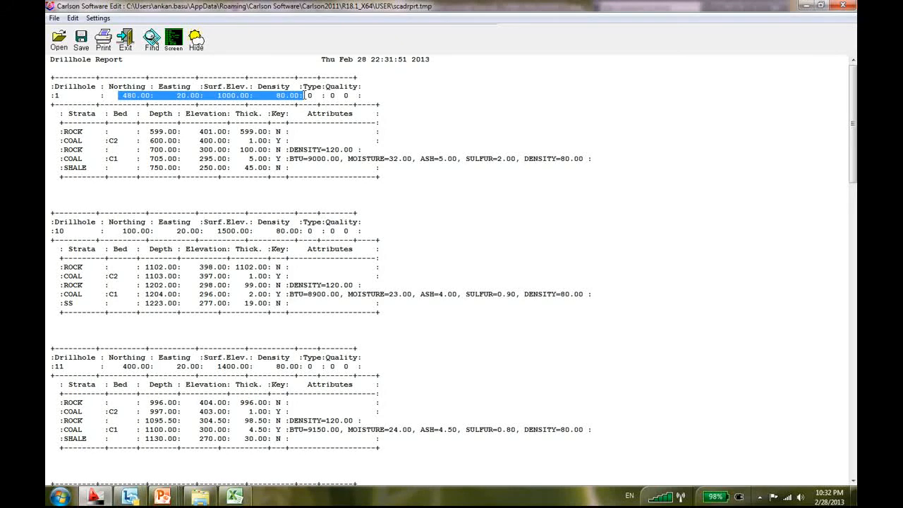
pyautogui.moveTo(304, 96); pyautogui.dragTo(359, 92)
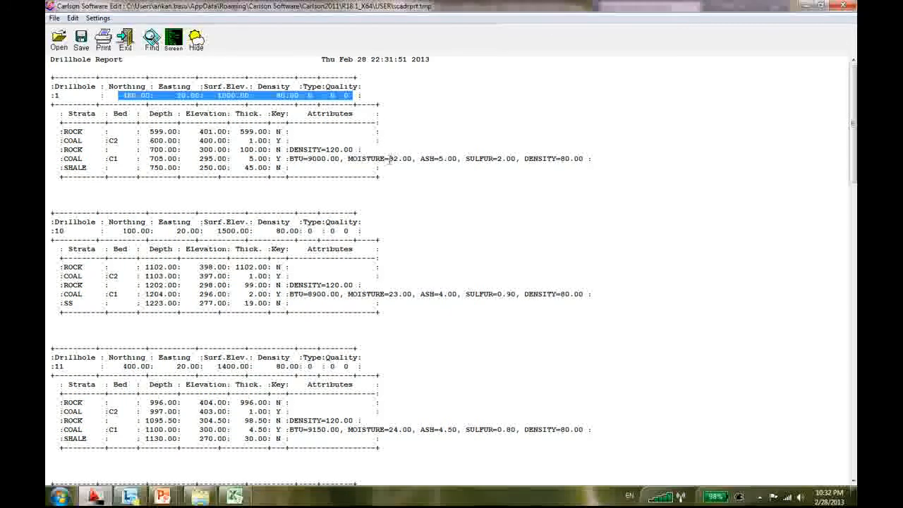
# Scroll through the remaining drillhole entries, then close the report
pyautogui.scroll(-10, 496, 326)
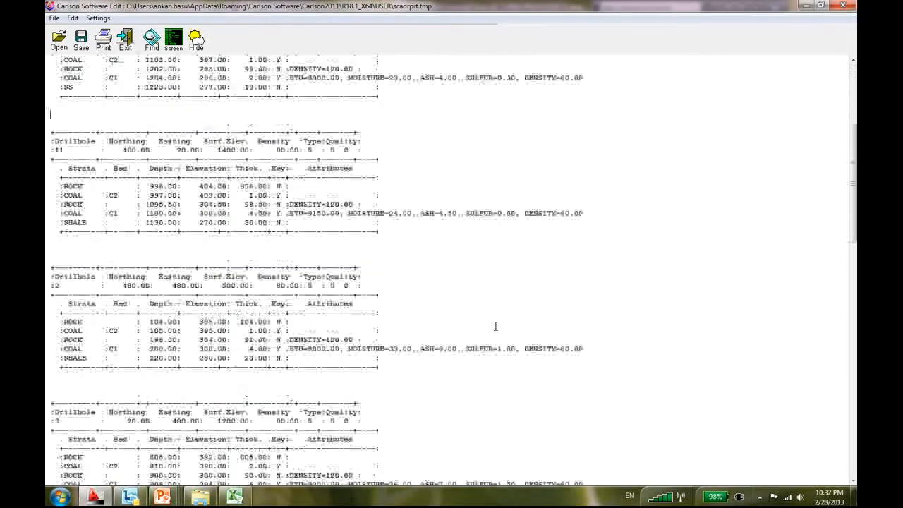
pyautogui.scroll(-15, 498, 327)
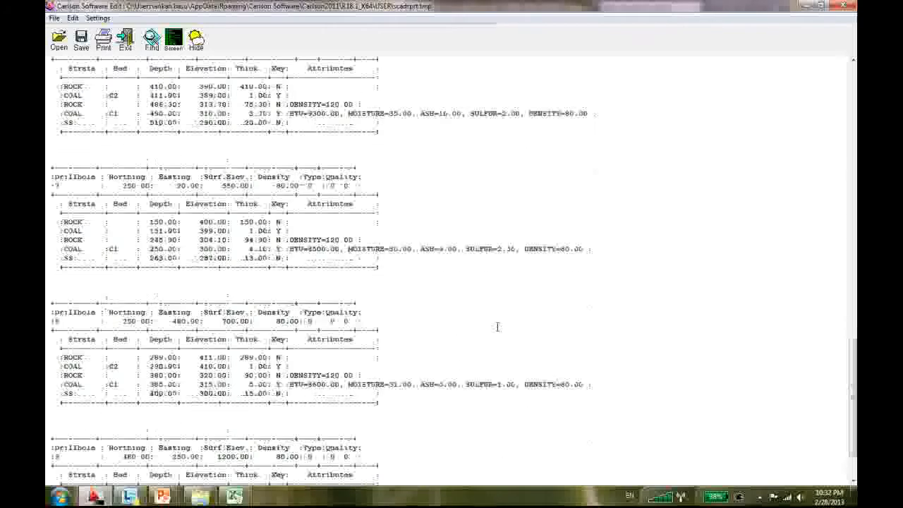
pyautogui.scroll(-2, 497, 327)
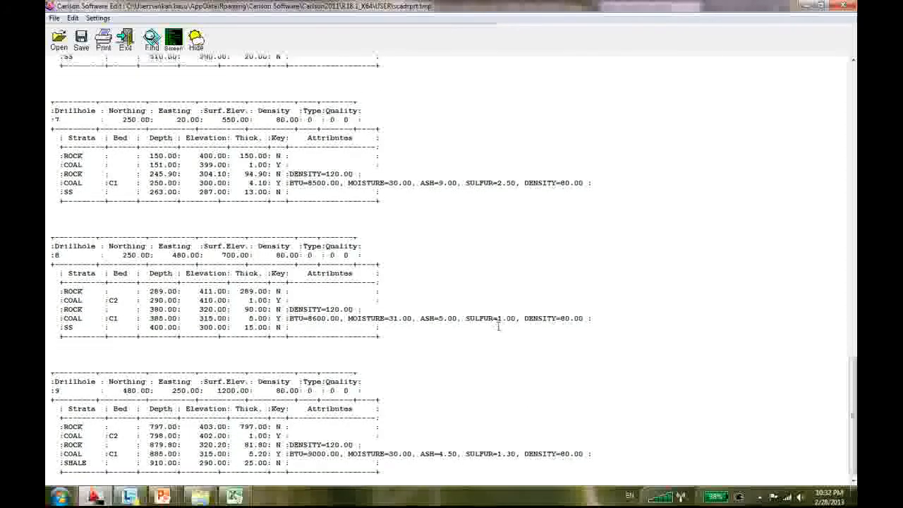
pyautogui.scroll(20, 178, 397)
pyautogui.scroll(7, 178, 397)
pyautogui.scroll(-5, 177, 398)
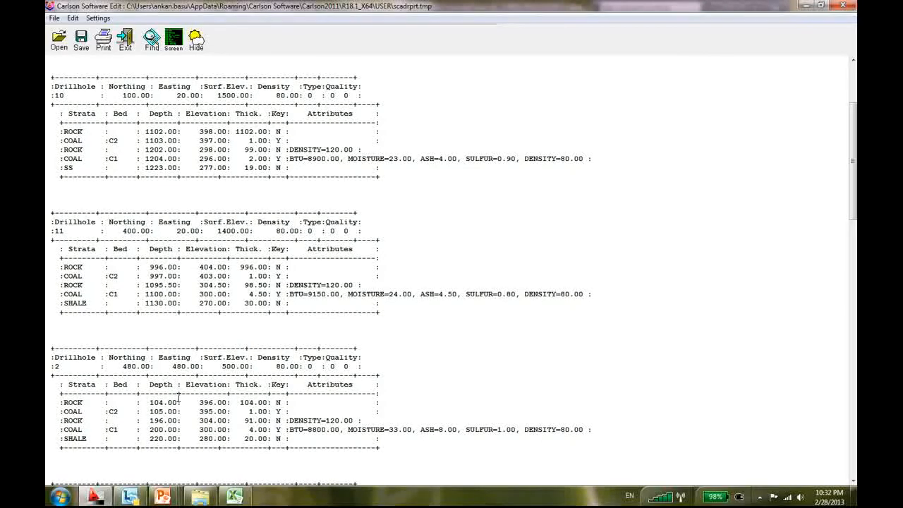
pyautogui.scroll(-20, 177, 397)
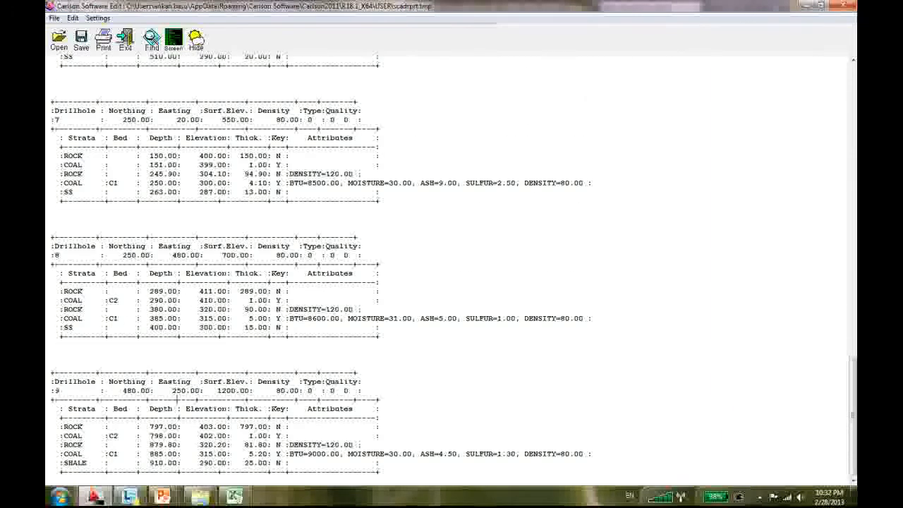
pyautogui.click(850, 5)
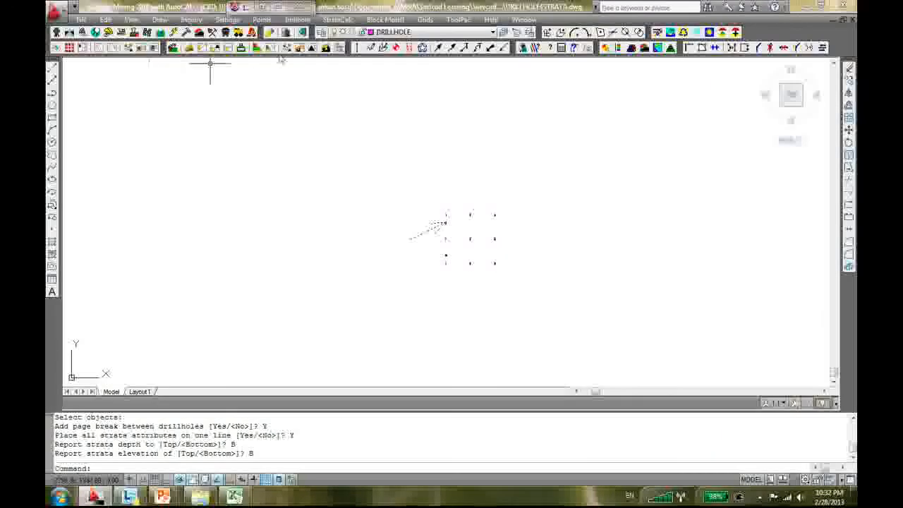
# Run the Duplicate Drillhole Report with duplicate circles at radius 100, then close the empty report
pyautogui.click(296, 21)
pyautogui.moveTo(361, 267)
pyautogui.moveTo(364, 292)
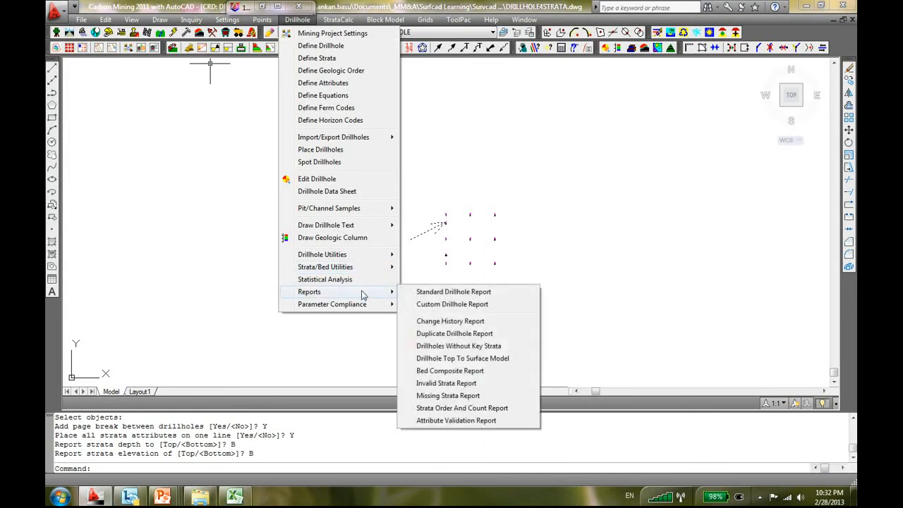
pyautogui.click(460, 334)
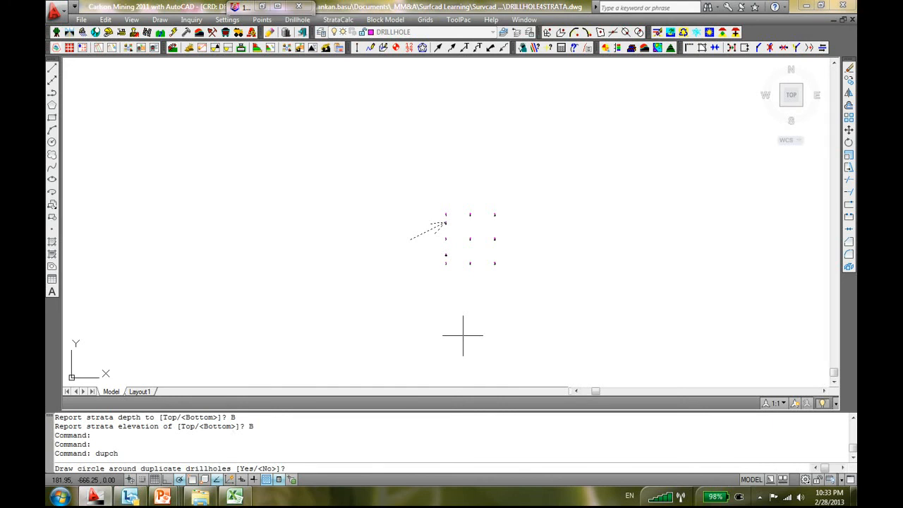
pyautogui.write('Y')
pyautogui.press('Return')
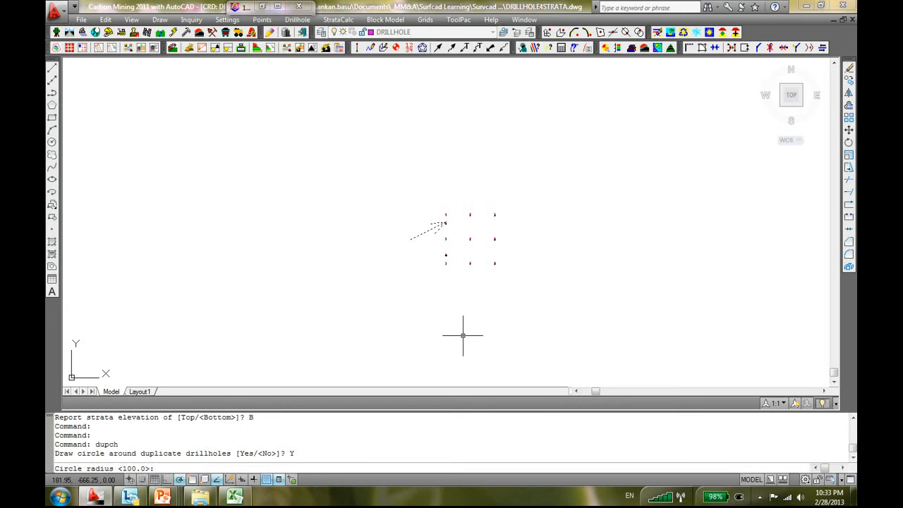
pyautogui.press('Return')
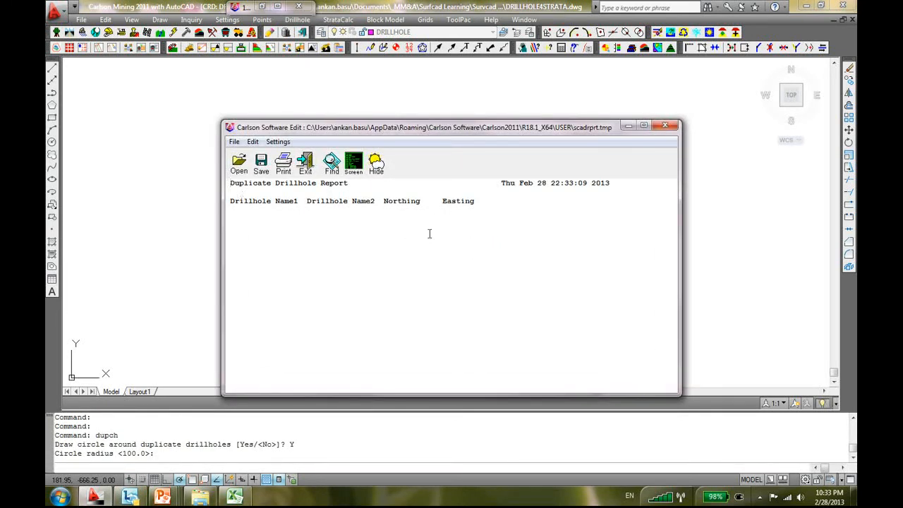
pyautogui.click(661, 126)
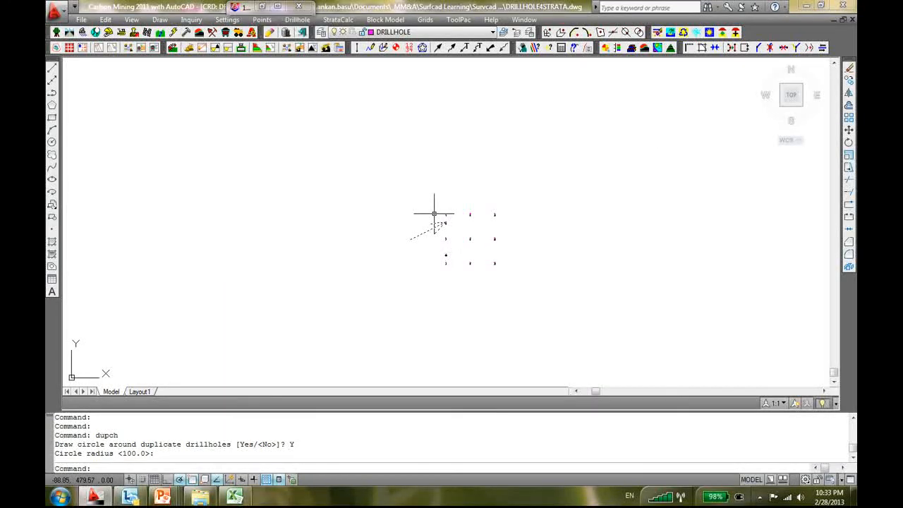
# Draw a circle around a drillhole, erase it, and return to the Drillhole menu
pyautogui.click(51, 141)
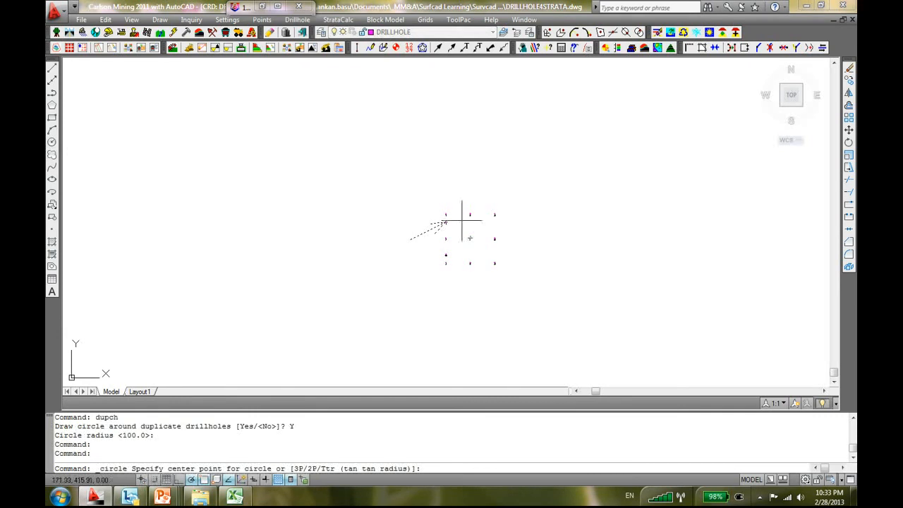
pyautogui.click(445, 213)
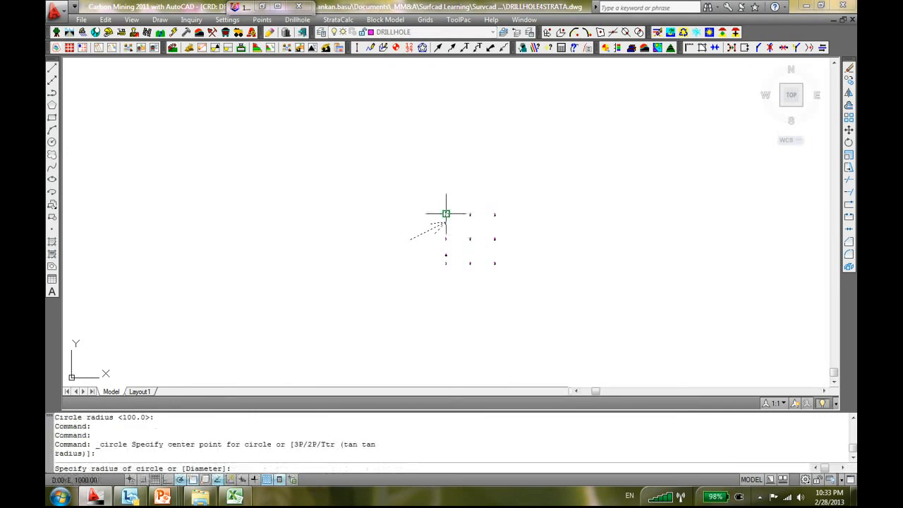
pyautogui.click(480, 187)
pyautogui.scroll(-2, 515, 219)
pyautogui.scroll(8, 459, 229)
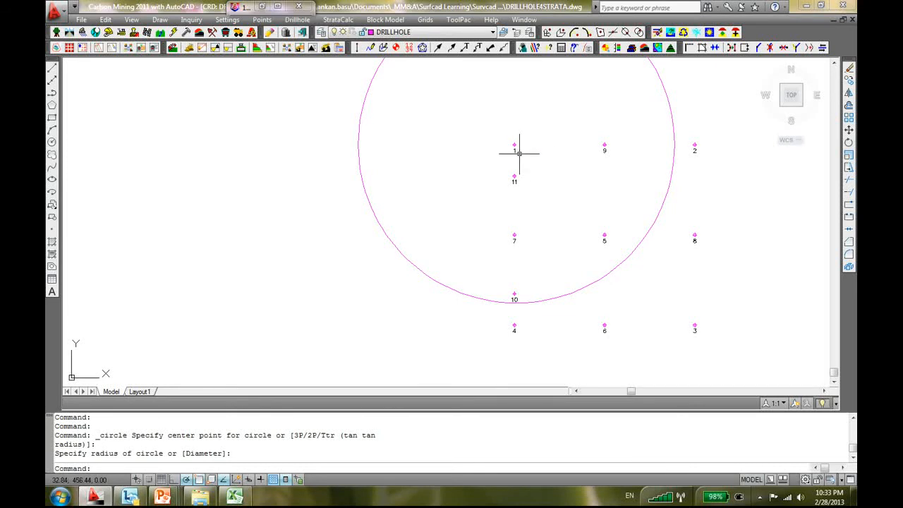
pyautogui.scroll(-4, 519, 152)
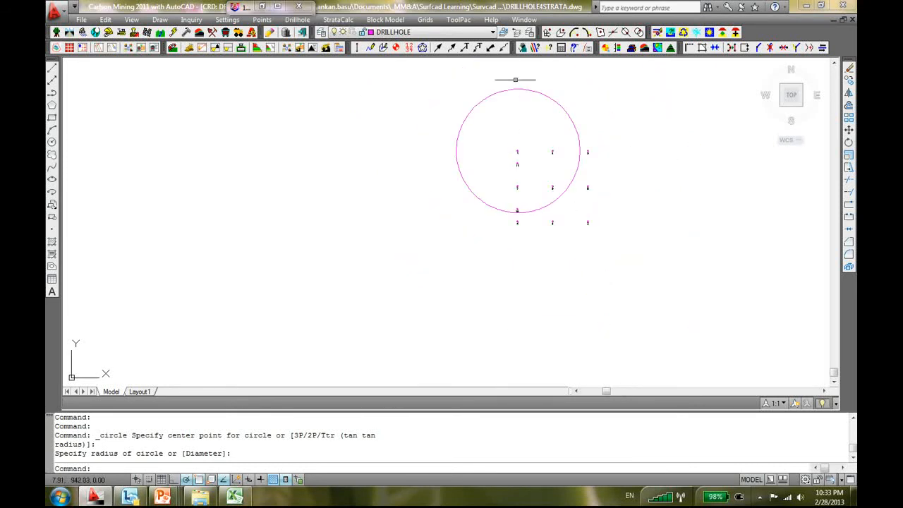
pyautogui.click(517, 90)
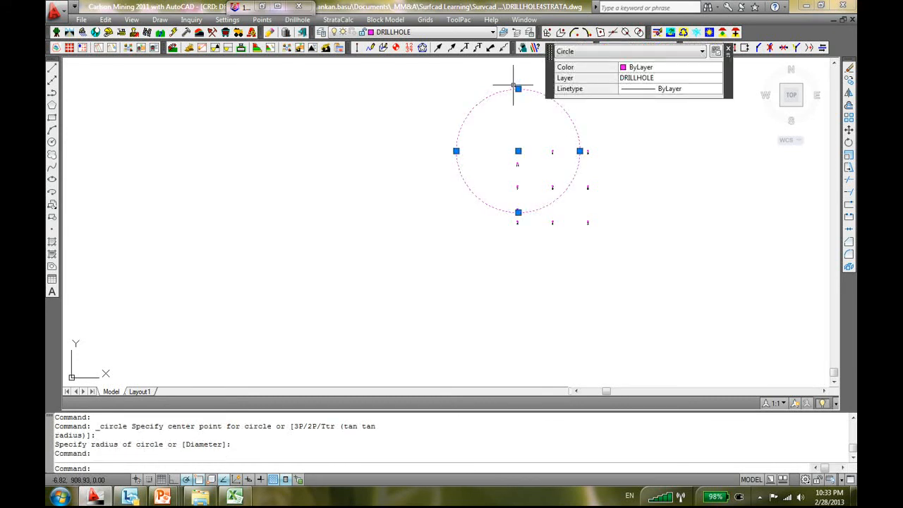
pyautogui.press('Delete')
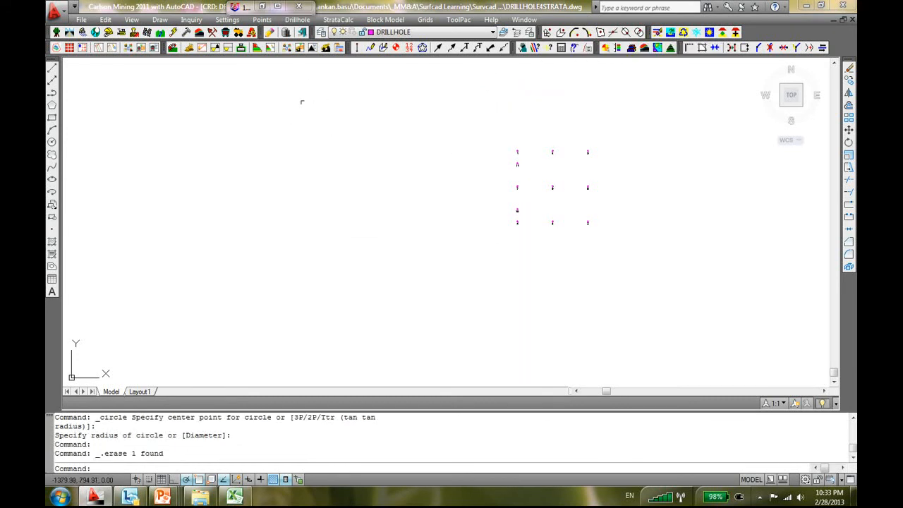
pyautogui.click(298, 20)
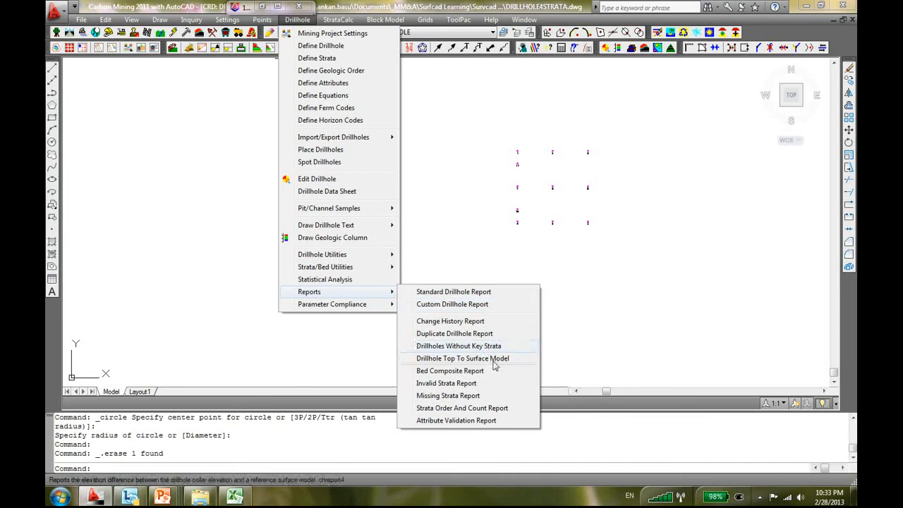
# Run the Missing Strata Report on all 11 drillholes, including pinch-outs and strata above/below holes
pyautogui.click(492, 396)
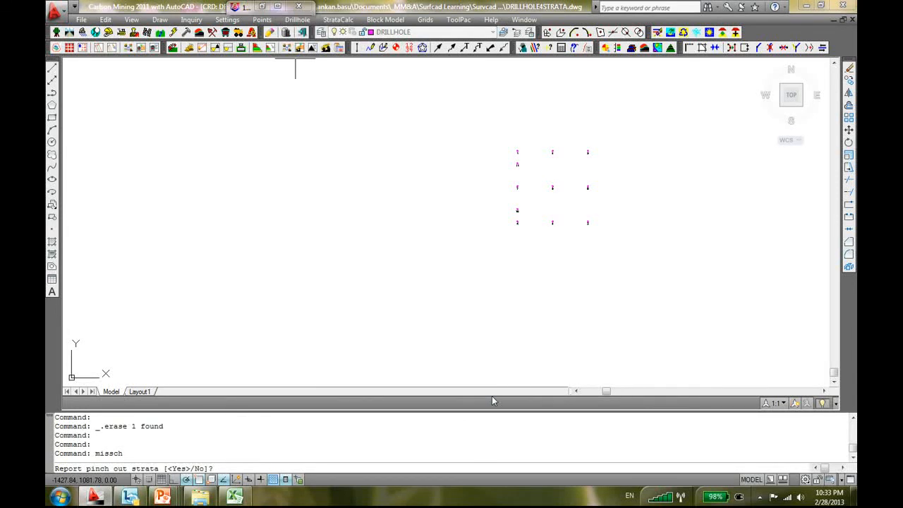
pyautogui.write('Y')
pyautogui.press('Return')
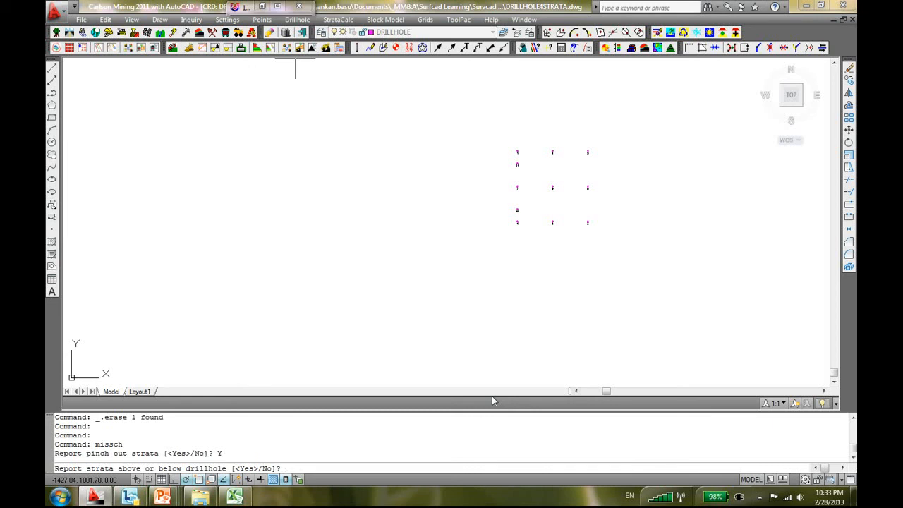
pyautogui.write('Y')
pyautogui.press('Return')
pyautogui.click(634, 130)
pyautogui.click(477, 270)
pyautogui.press('Return')
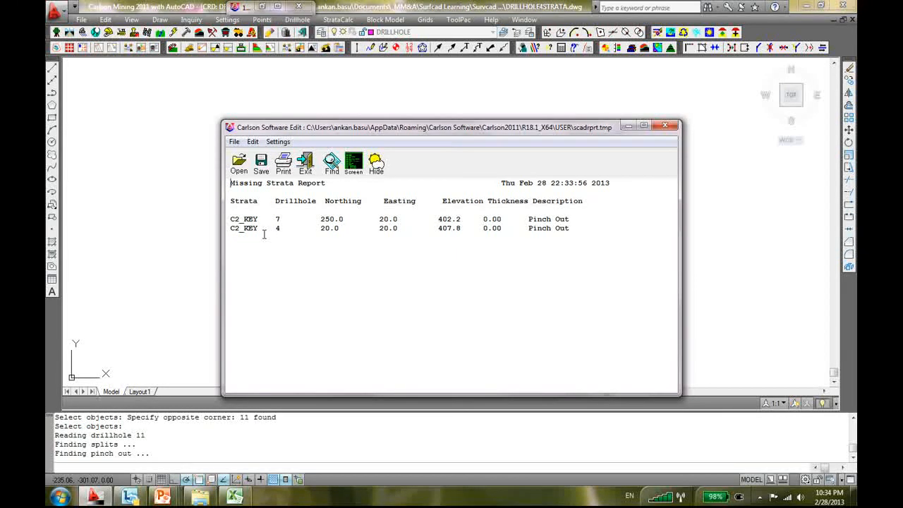
# Highlight the C2_KEY pinch-out lines for drillholes 4 and 7, then close the report
pyautogui.moveTo(275, 229); pyautogui.dragTo(574, 229)
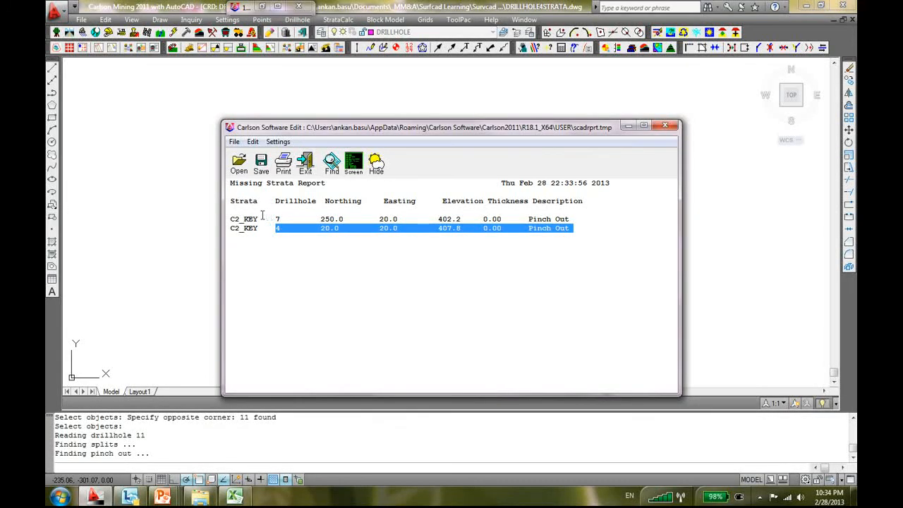
pyautogui.click(226, 219)
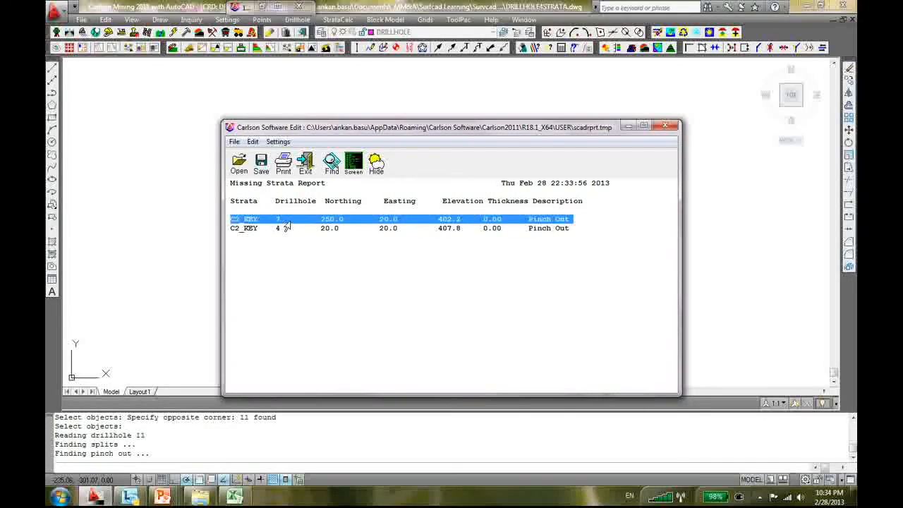
pyautogui.moveTo(289, 222); pyautogui.dragTo(560, 216)
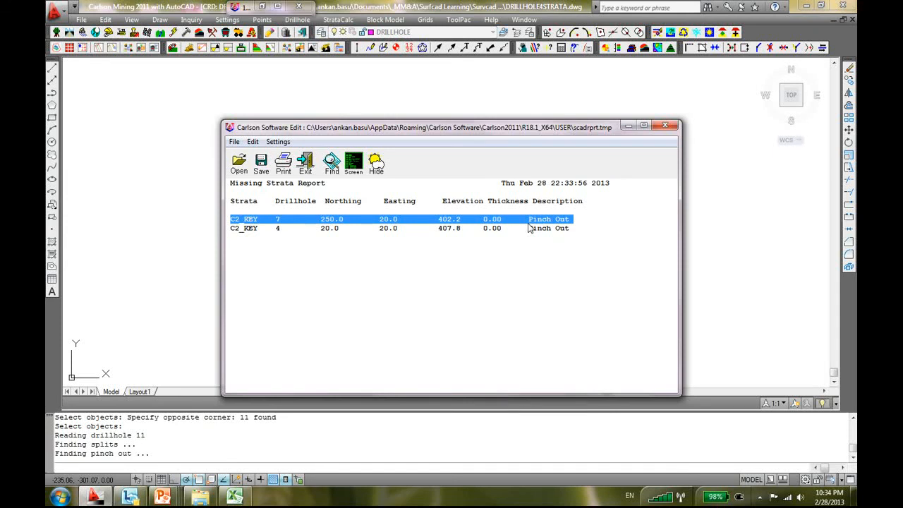
pyautogui.click(664, 125)
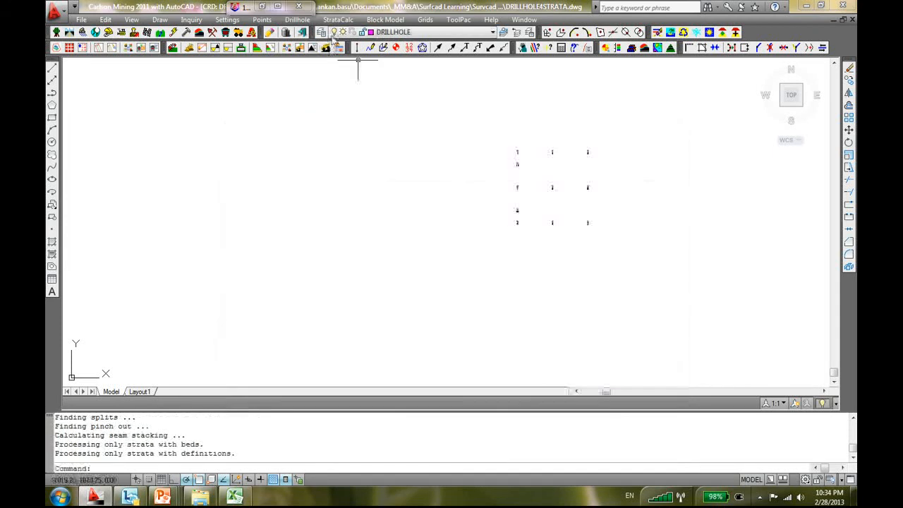
pyautogui.click(303, 19)
pyautogui.moveTo(346, 259)
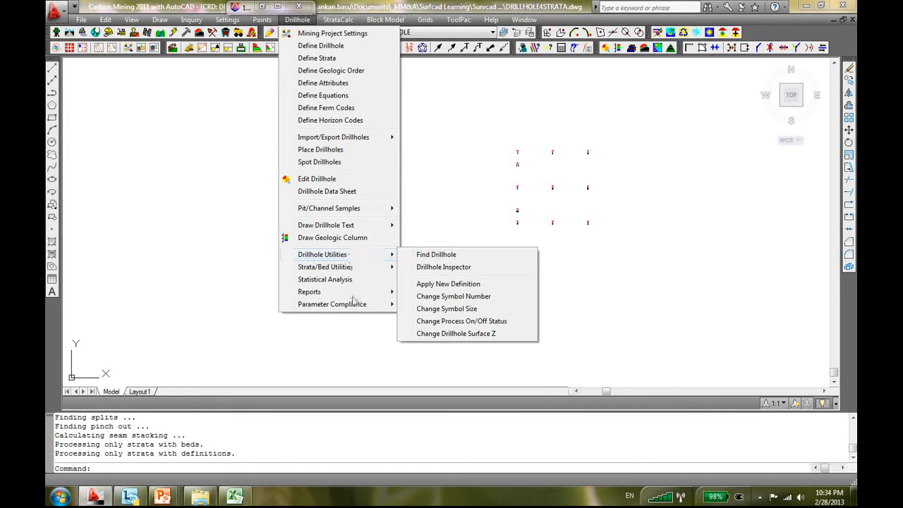
pyautogui.moveTo(354, 294)
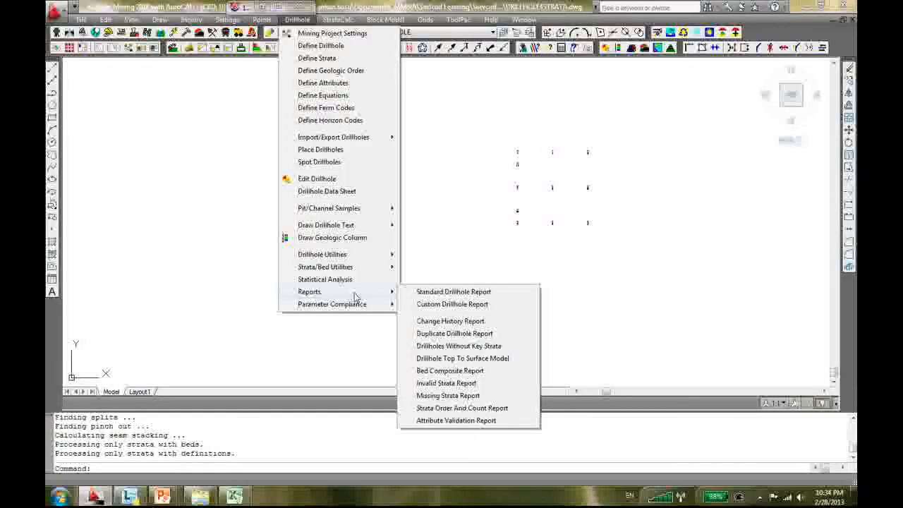
pyautogui.click(481, 275)
pyautogui.scroll(-2, 480, 275)
pyautogui.scroll(3, 531, 245)
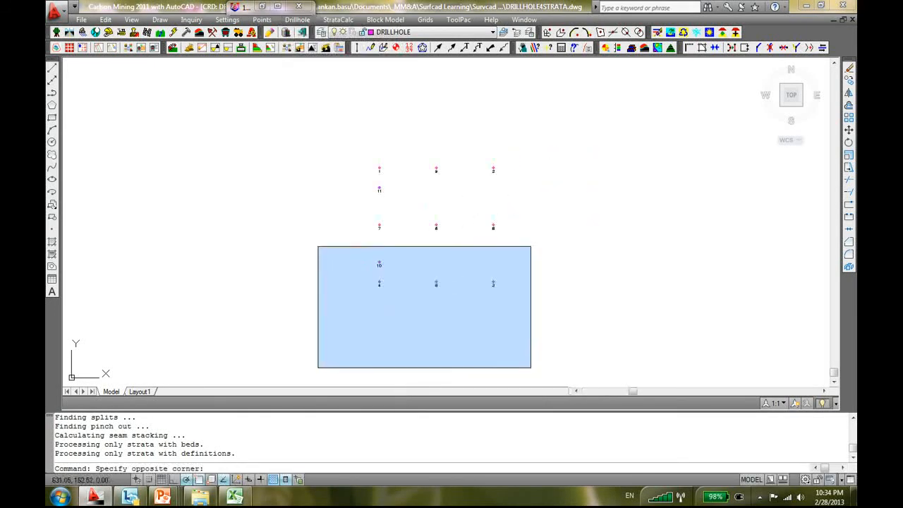
pyautogui.scroll(-1, 531, 246)
pyautogui.click(431, 321)
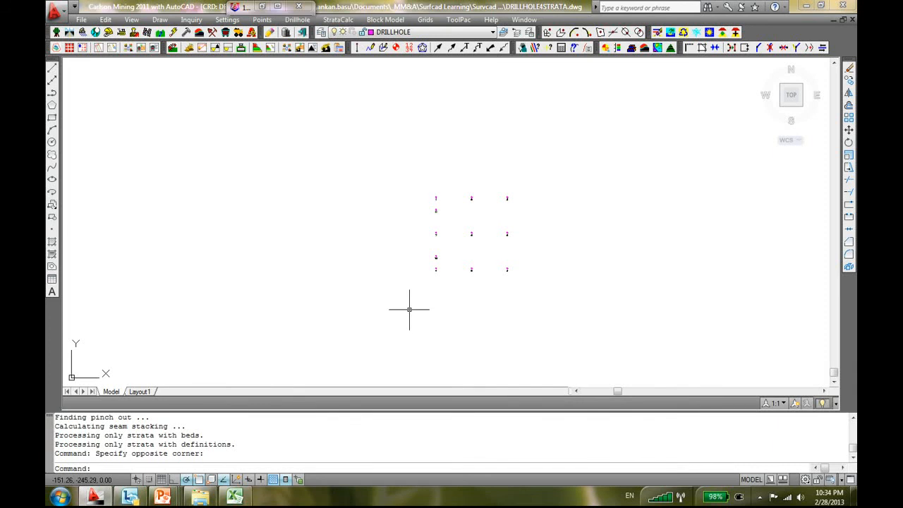